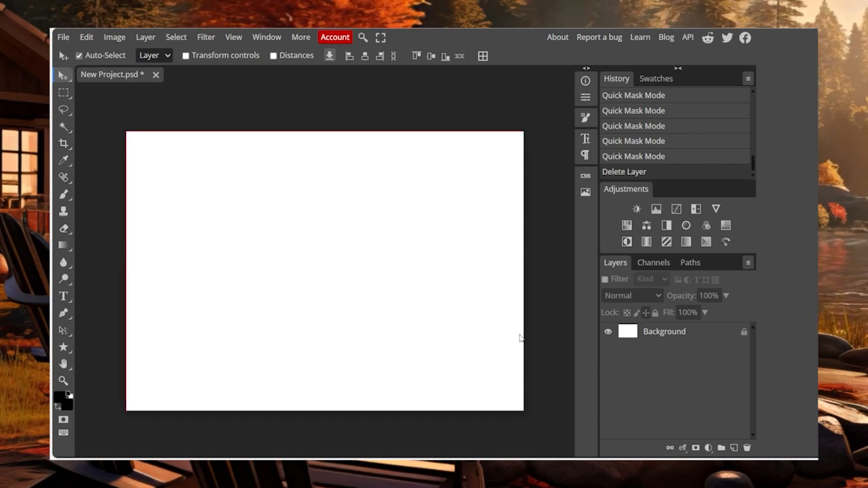
- Collapse the side panels and display the editor full screen to enlarge the workspace
click(679, 68)
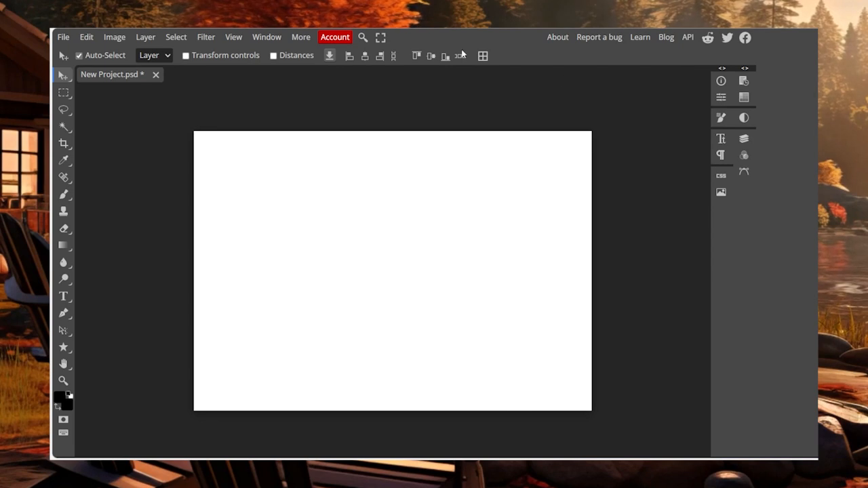
click(382, 39)
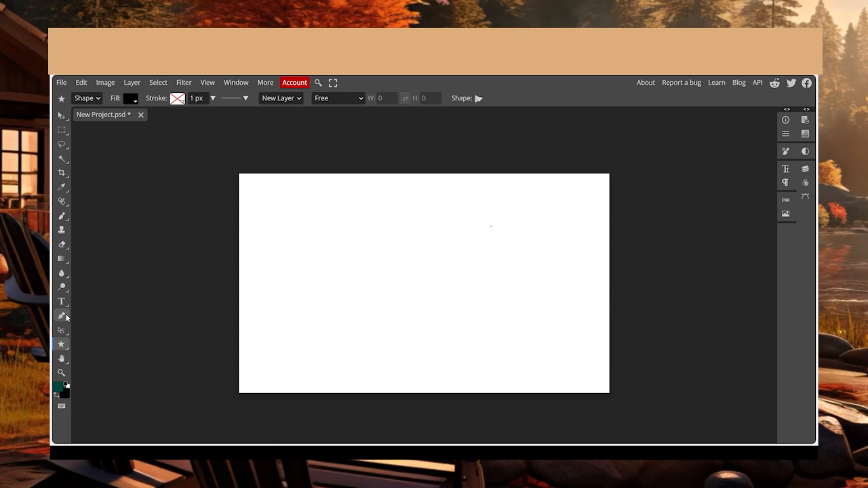
- Activate the Pen tool and set its drawing mode to Shape
click(66, 318)
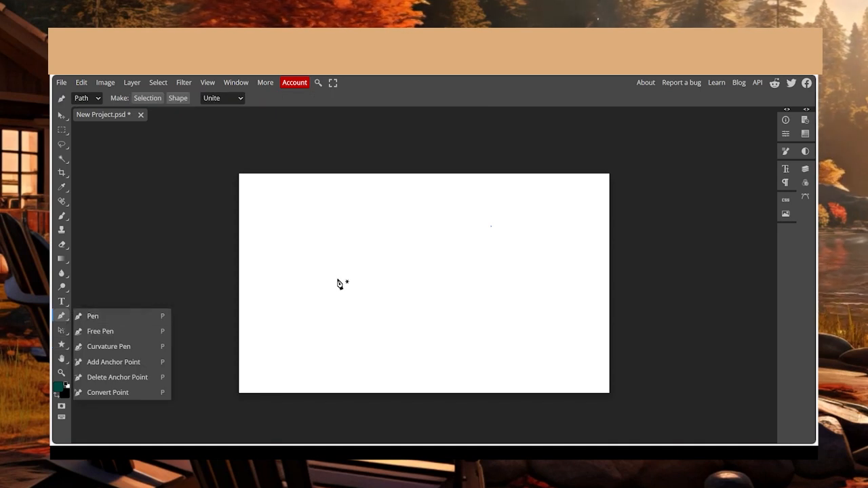
key(v)
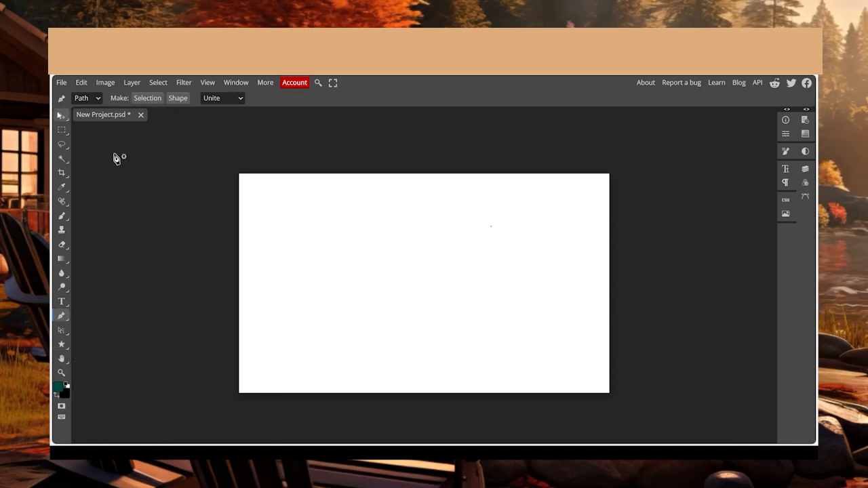
key(p)
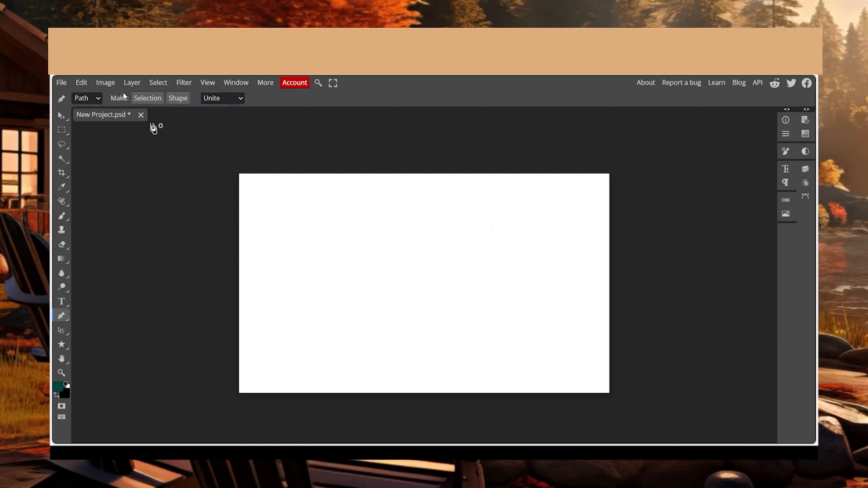
click(93, 112)
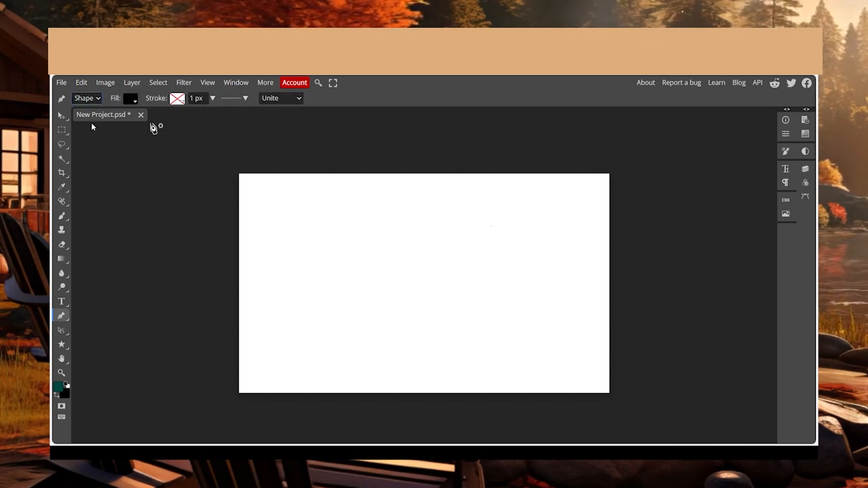
click(92, 124)
click(88, 101)
click(89, 113)
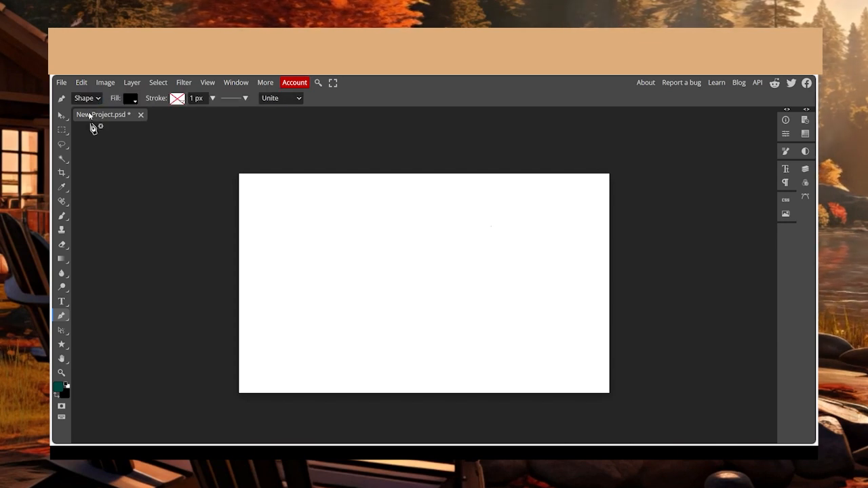
- Draw a four-cornered shape with black fill and no stroke on a new layer, pulling its lower-left corner outward
click(131, 99)
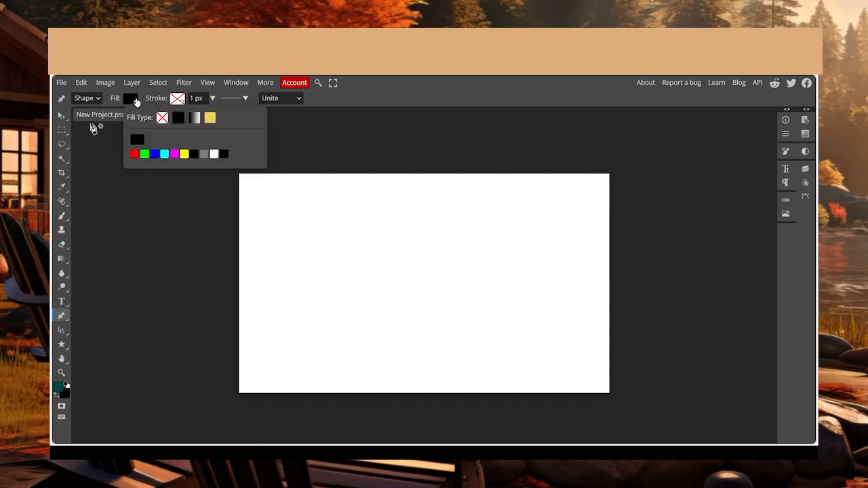
click(179, 99)
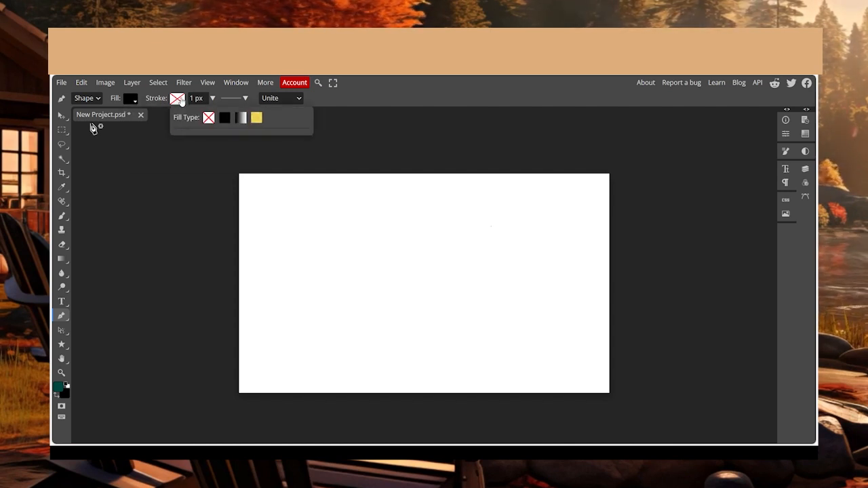
click(212, 99)
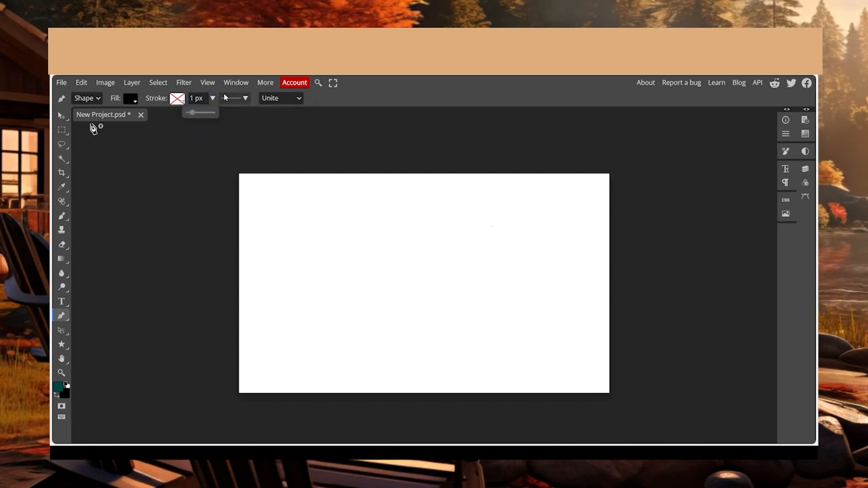
click(276, 99)
click(277, 108)
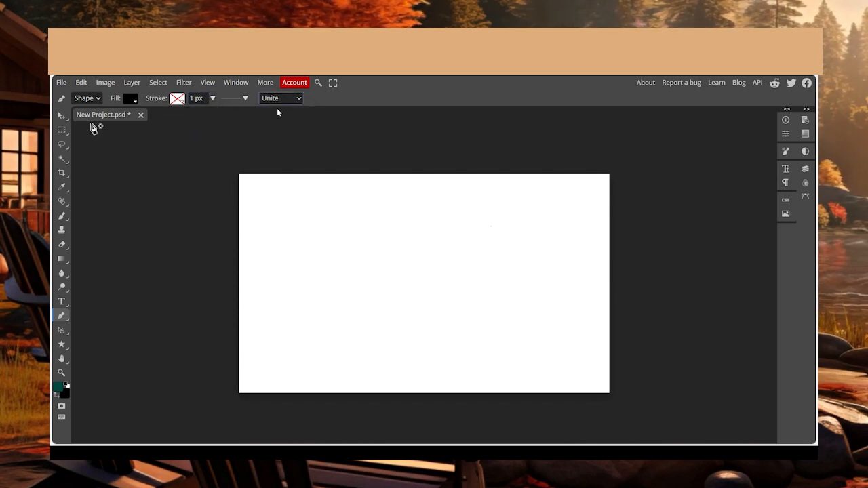
click(299, 222)
click(508, 213)
click(513, 313)
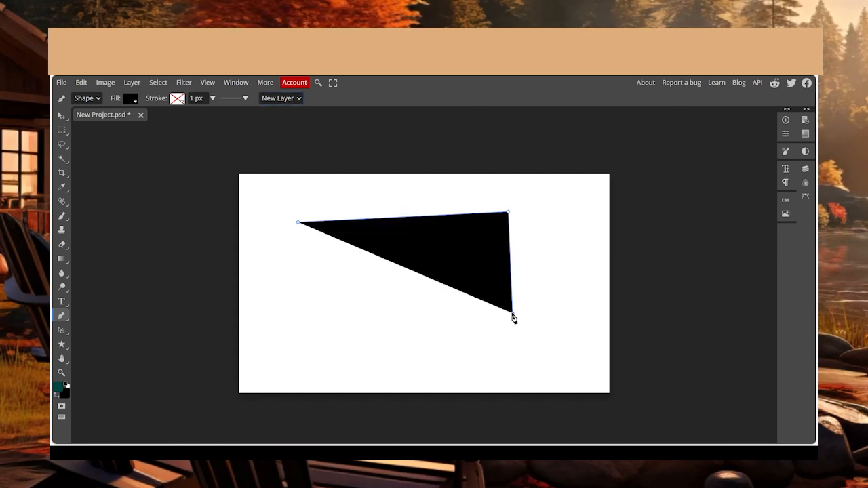
click(330, 324)
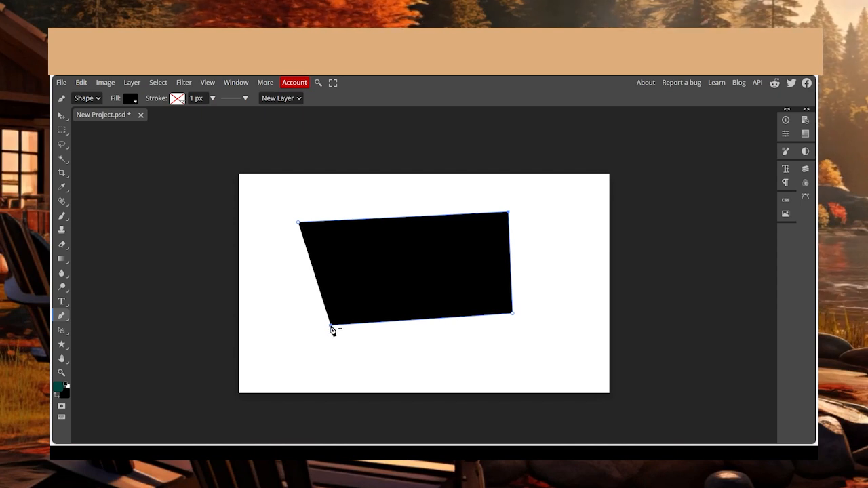
drag(330, 326, 295, 325)
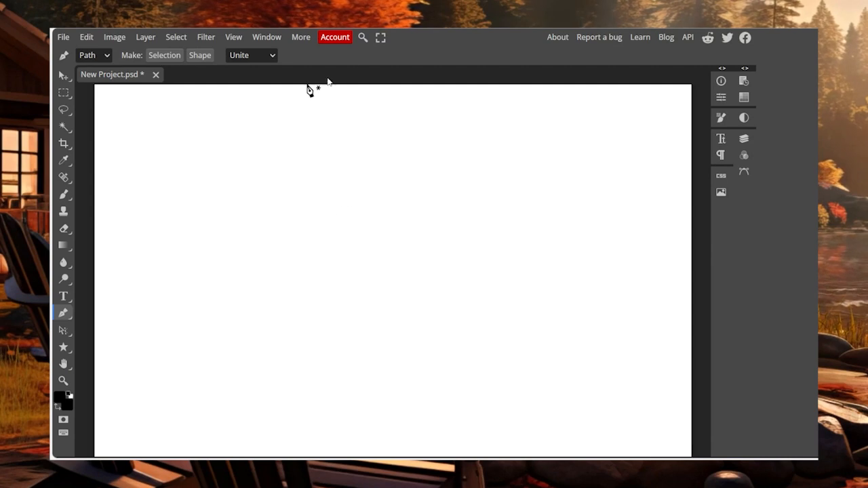
- Display the editor full screen and draw a closed, near-rectangular black shape with horizontal upper and lower edges on the blank canvas
click(381, 39)
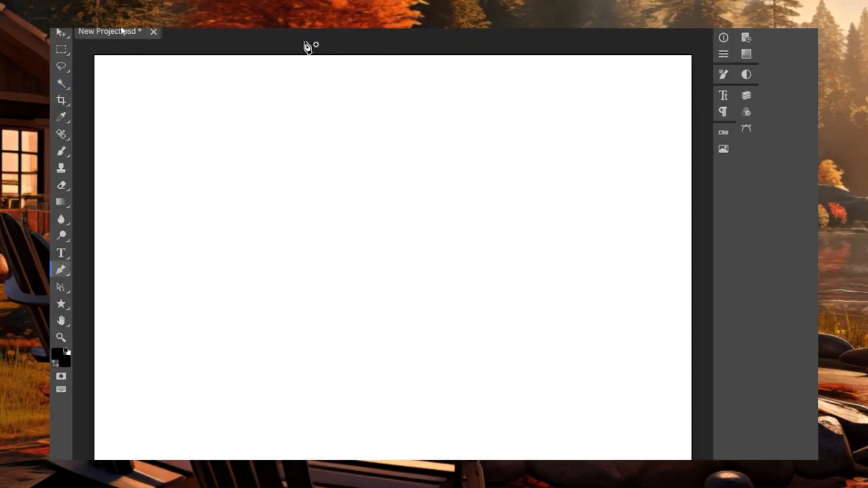
click(193, 157)
click(508, 157)
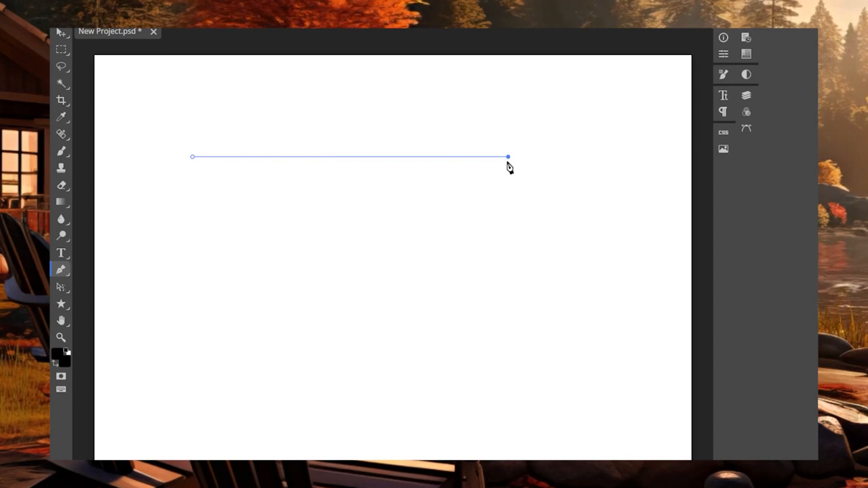
click(508, 272)
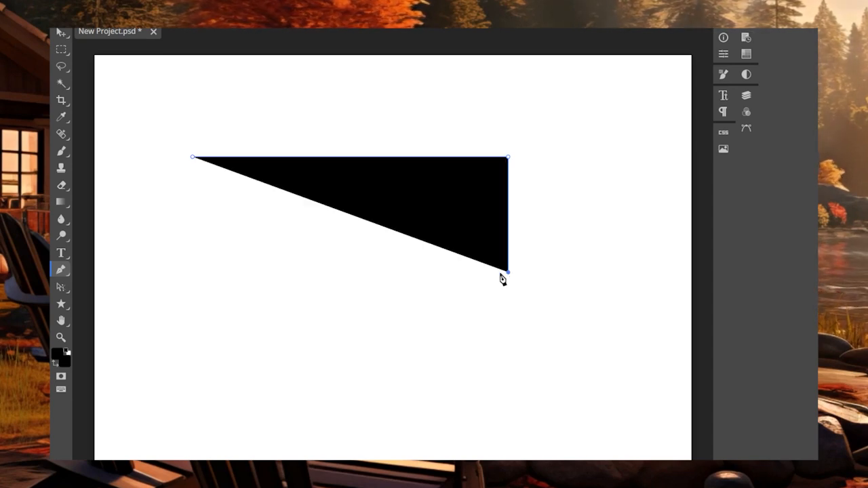
click(200, 272)
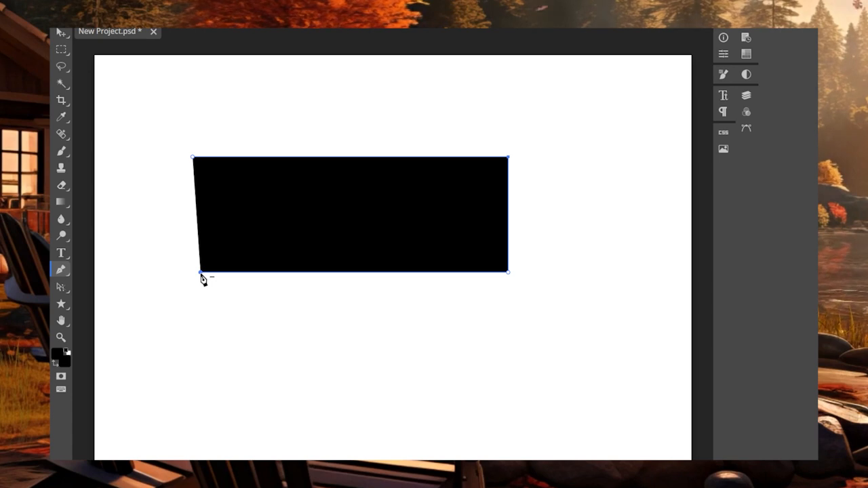
click(193, 158)
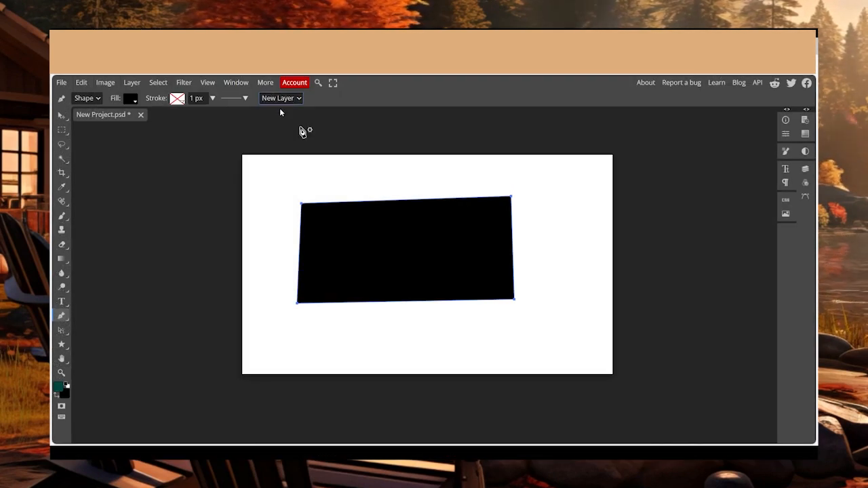
- With the path operation set to Unite, draw a smaller four-cornered shape overlapping the black shape's upper-left corner
click(280, 125)
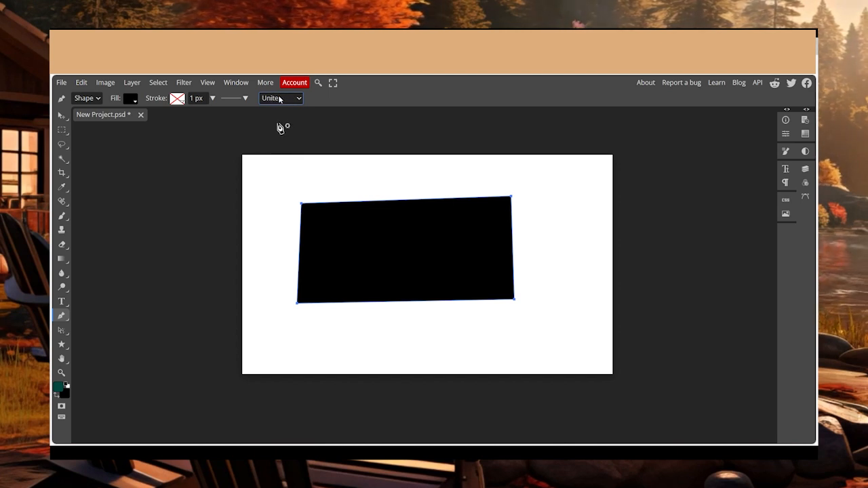
click(331, 171)
click(341, 228)
click(281, 234)
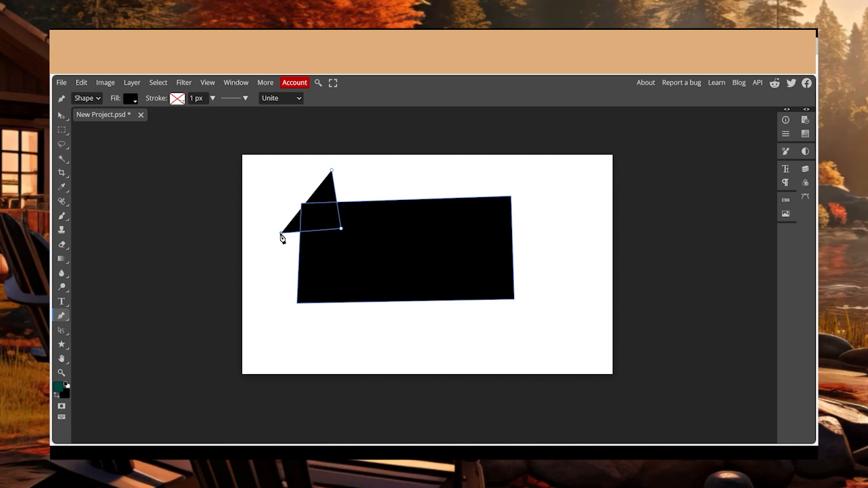
click(281, 181)
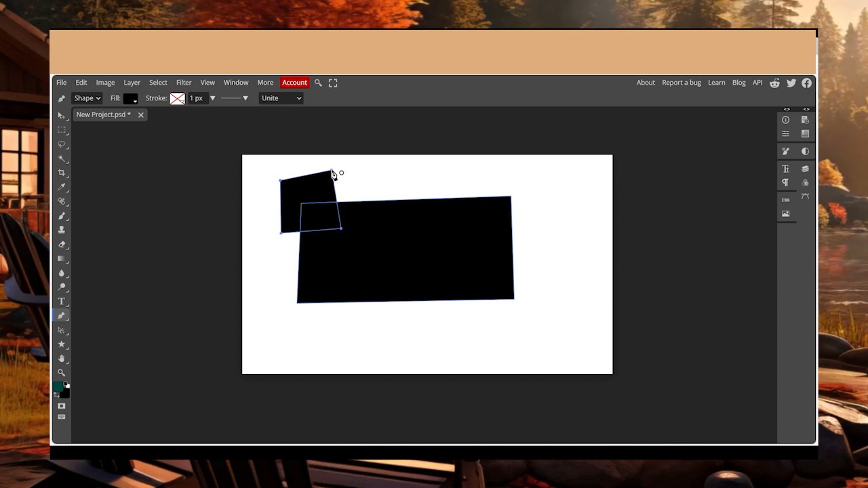
- With the path operation set to Subtract, draw a closed four-cornered path over the black shape's upper-right corner
click(278, 136)
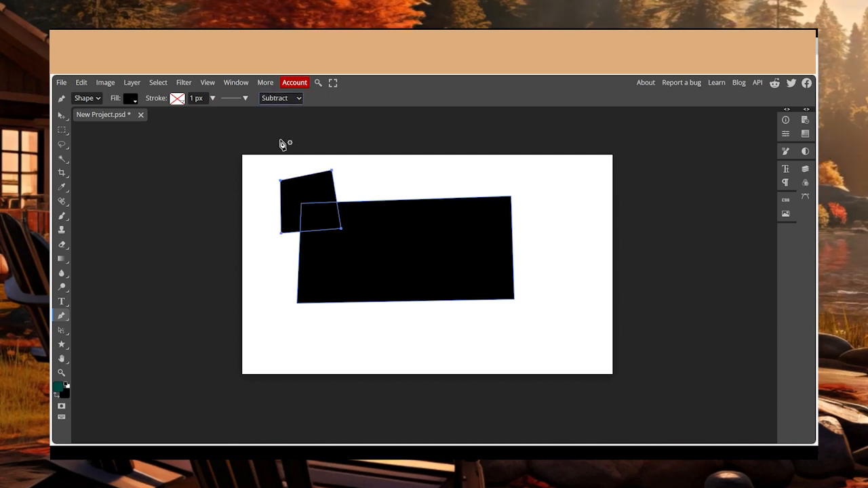
click(471, 165)
click(473, 236)
click(552, 232)
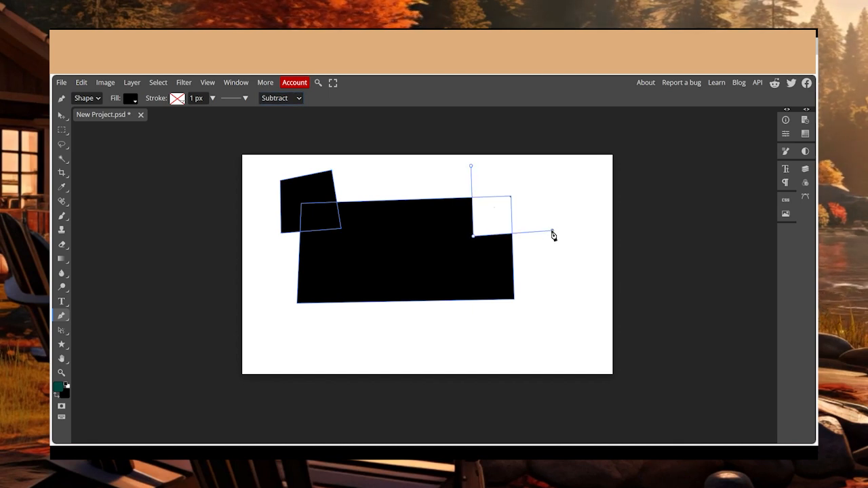
click(549, 170)
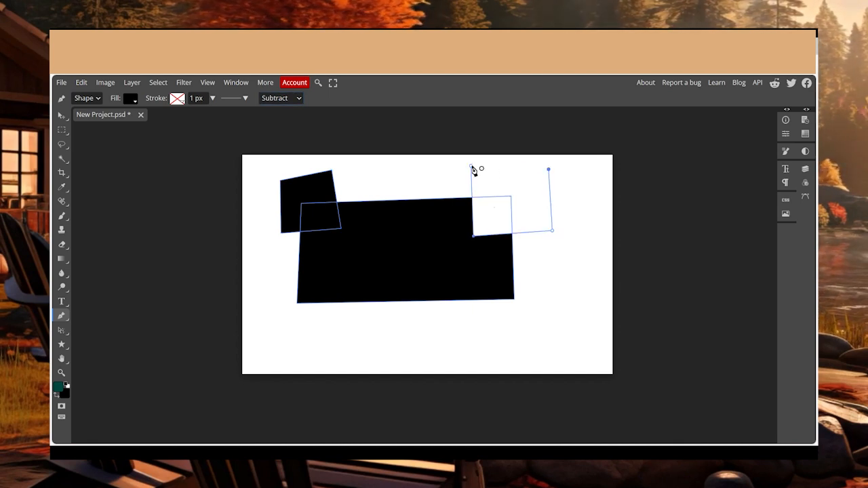
click(471, 167)
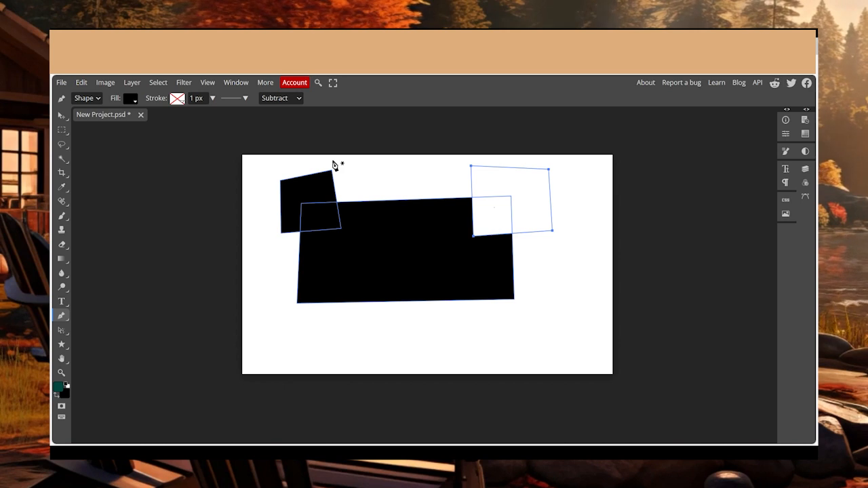
- With the path operation set to Intersect, draw a closed four-cornered path over the large shape's lower-left corner
click(291, 101)
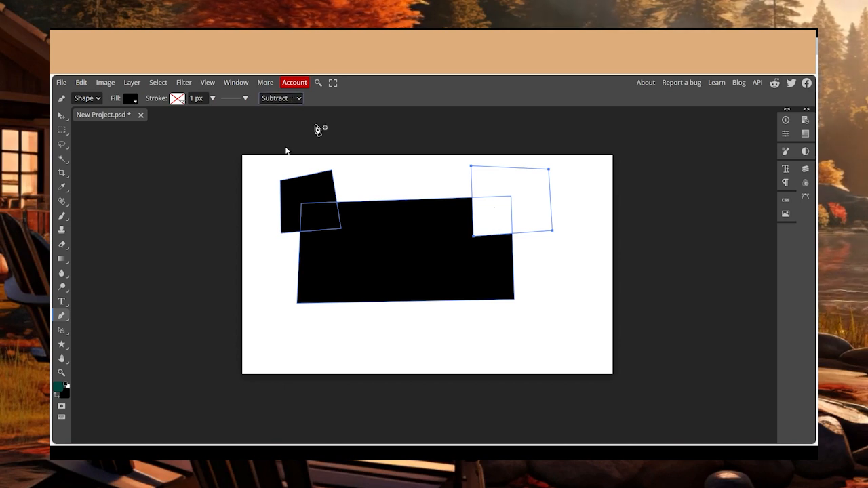
click(290, 149)
click(357, 254)
click(368, 335)
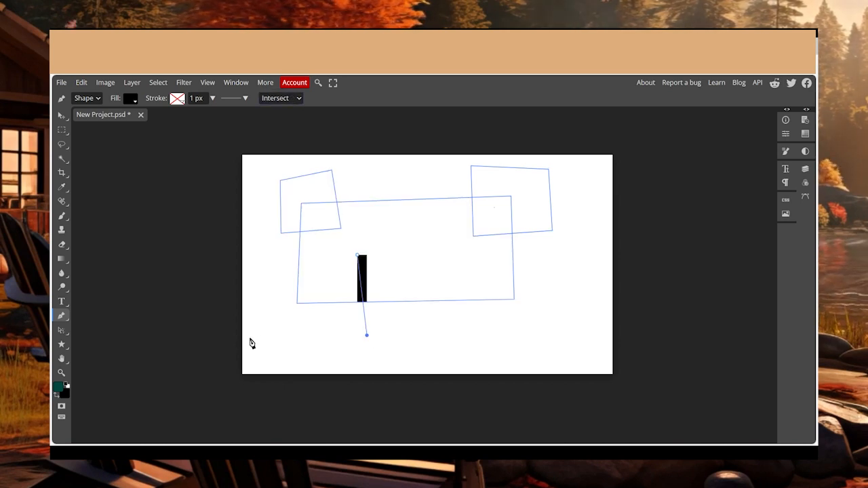
click(251, 337)
click(255, 264)
click(357, 255)
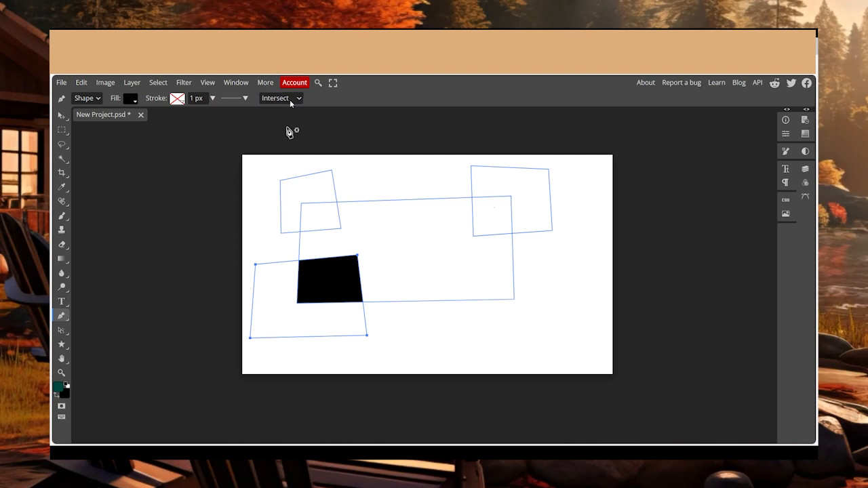
- With the path operation set to Exclude, draw a path overlapping the remaining black area and extending below the large outline
click(285, 168)
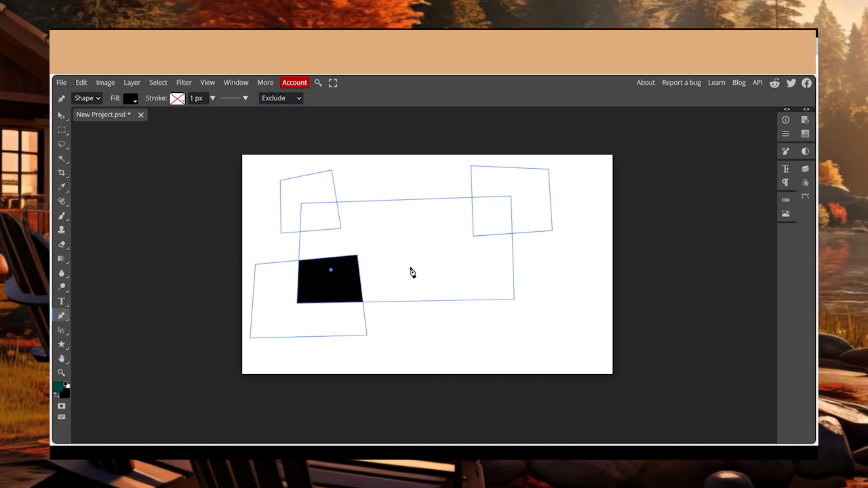
click(435, 339)
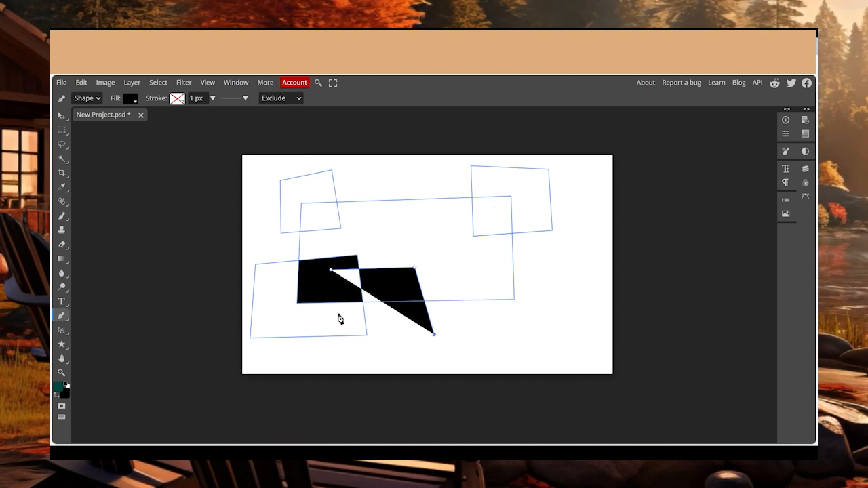
click(503, 283)
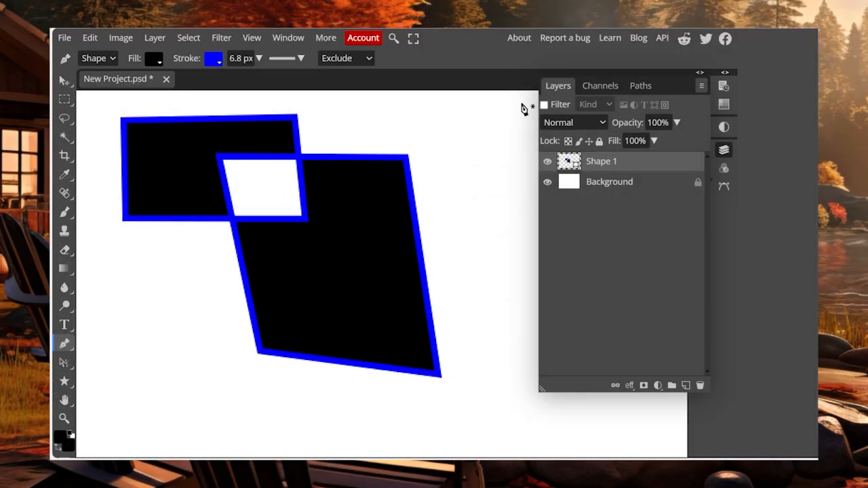
- Enlarge the interface display by four zoom levels and examine the Shape 1 layer in the layer list
key(ctrl+plus)
key(ctrl+plus)
key(ctrl+plus)
key(ctrl+plus)
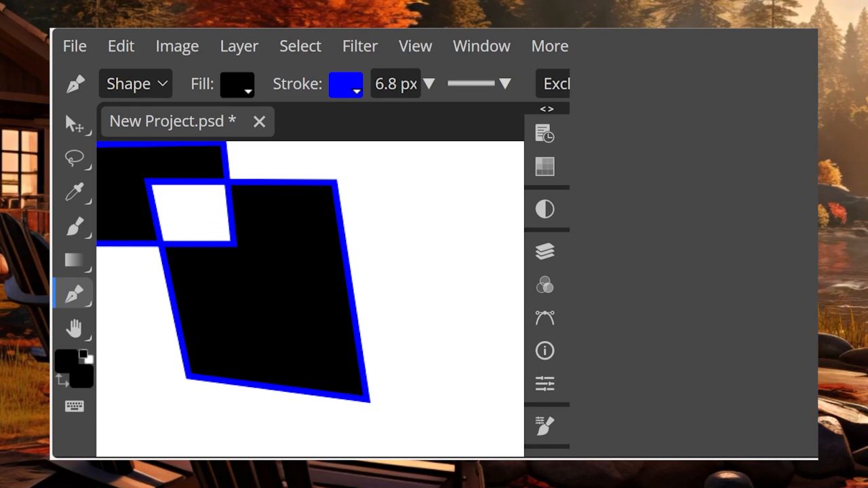
click(555, 255)
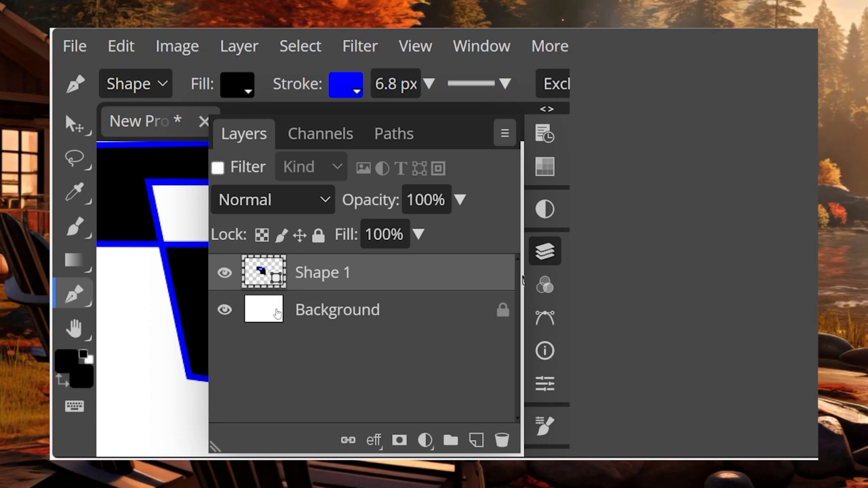
click(546, 252)
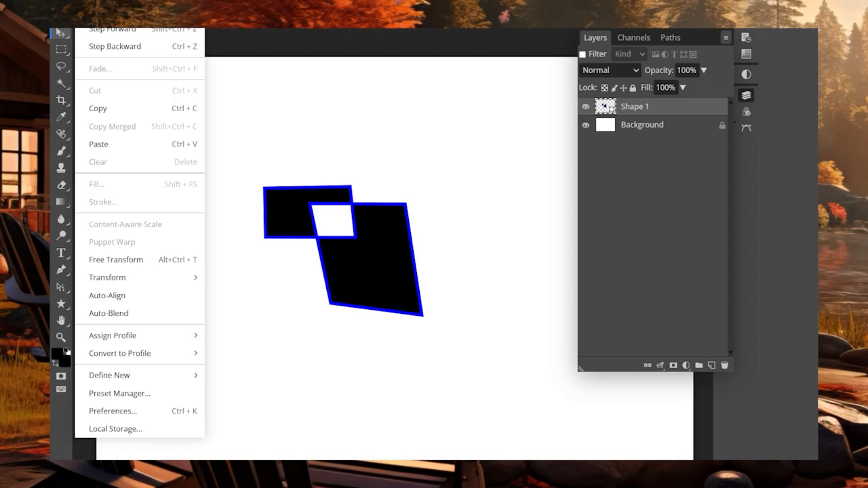
- Free-transform the combined Shape 1, enlarging it proportionally and moving it toward the canvas's lower left, and apply the transformation
click(131, 259)
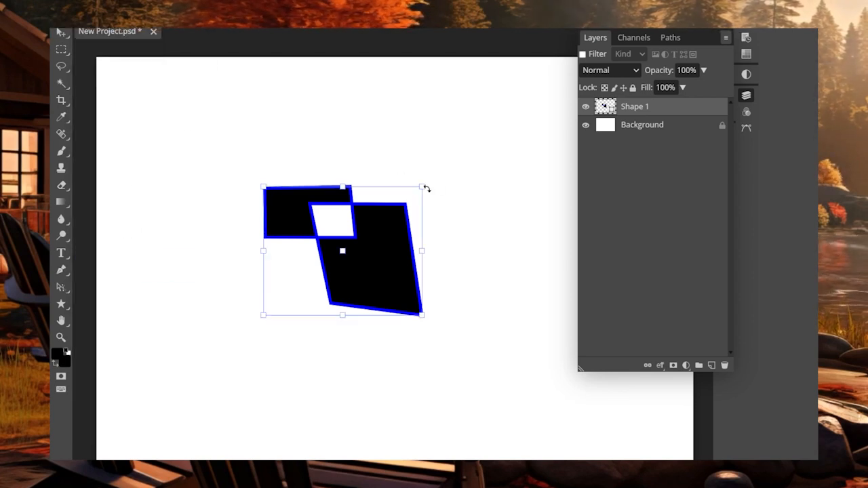
drag(422, 187, 614, 42)
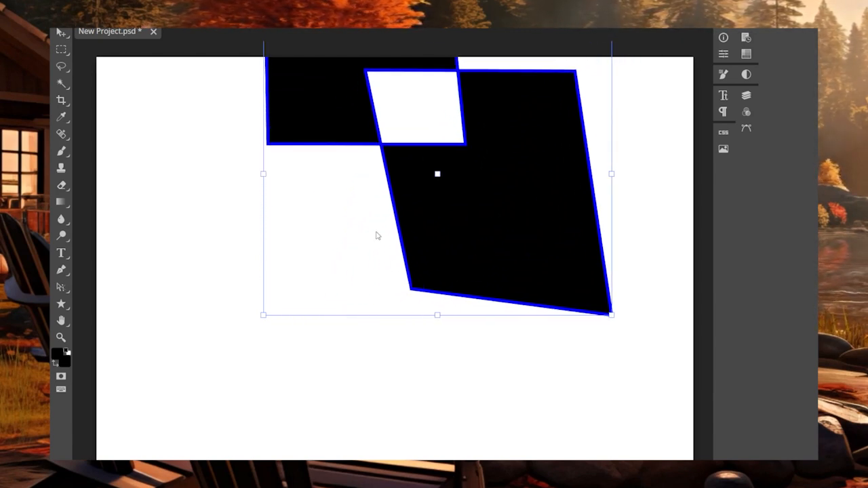
drag(378, 235, 304, 326)
drag(536, 120, 408, 295)
click(381, 260)
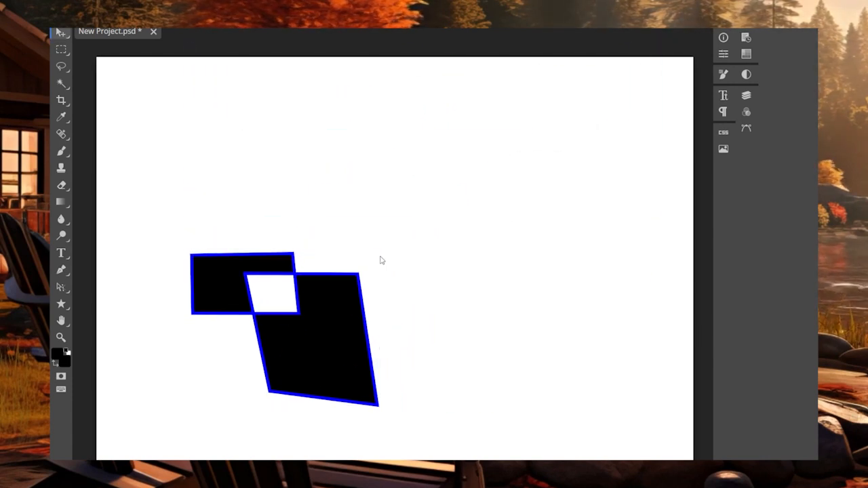
- With the Rectangle tool, draw a large rectangle above the combined shape, a tiny one inside it and a smaller one below it
right_click(60, 304)
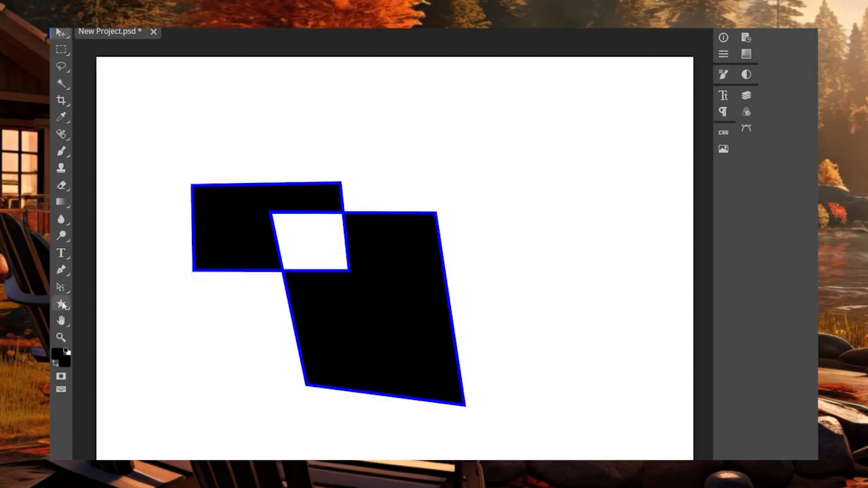
click(101, 306)
drag(374, 82, 563, 175)
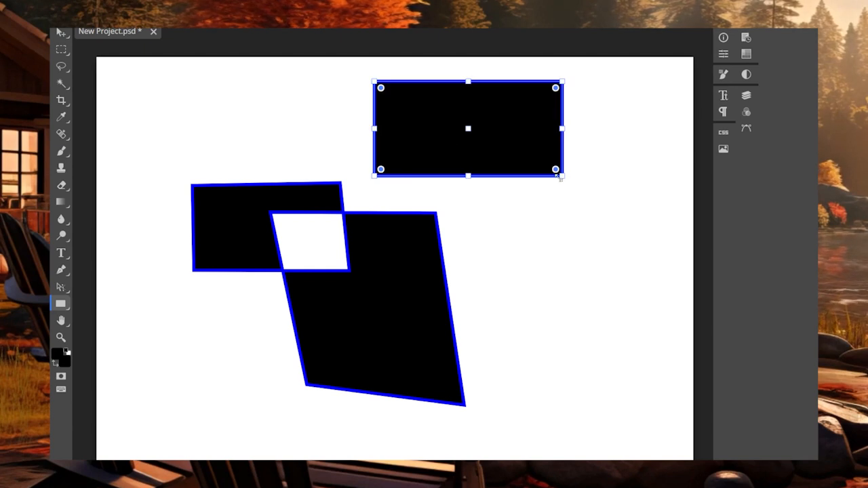
drag(446, 147, 446, 151)
drag(509, 208, 605, 245)
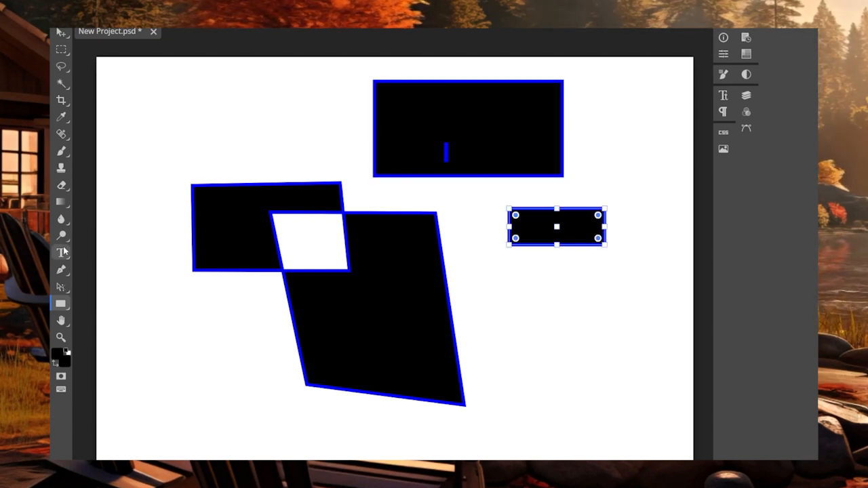
- With the Ellipse tool, draw a tall ellipse at the lower right, a circle at the upper left and a wide ellipse at the lower left
right_click(60, 304)
click(101, 320)
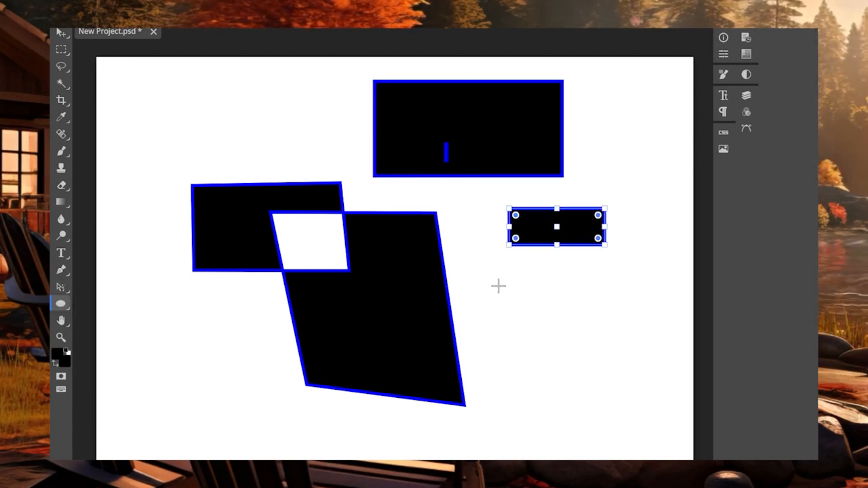
drag(498, 286, 567, 384)
drag(228, 92, 293, 159)
drag(251, 356, 106, 306)
- With the polygon shape tool, draw several pentagons of different sizes over the right and middle areas of the canvas
right_click(57, 306)
click(103, 357)
drag(584, 261, 630, 339)
drag(621, 416, 571, 363)
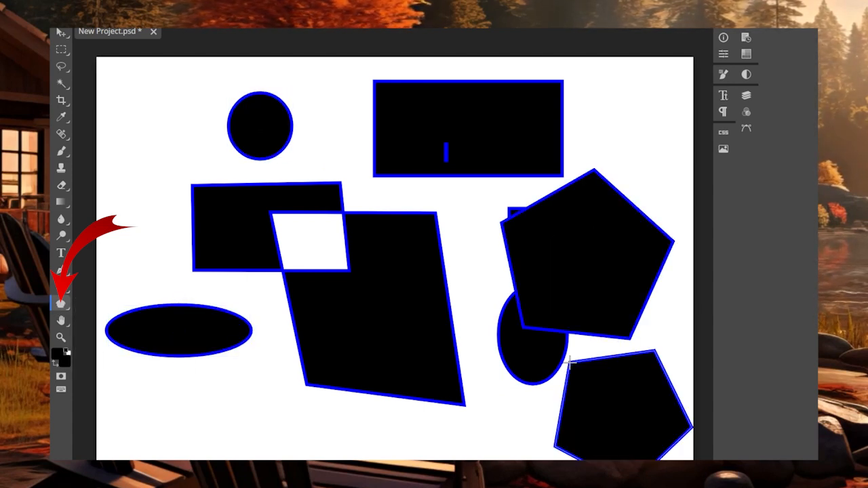
drag(495, 301, 539, 362)
drag(378, 184, 429, 232)
drag(306, 104, 339, 129)
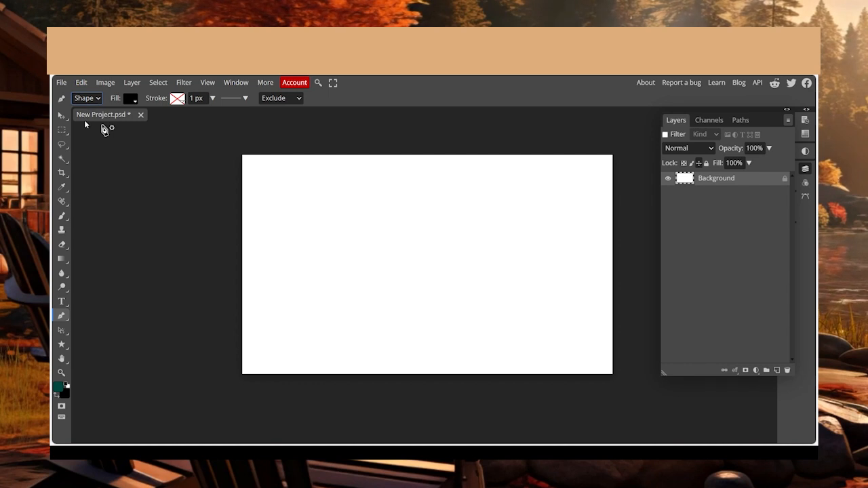
- With the Pen tool in Path mode, draw a closed four-cornered path on the blank canvas and show the path list
click(85, 124)
click(516, 197)
click(516, 290)
click(348, 305)
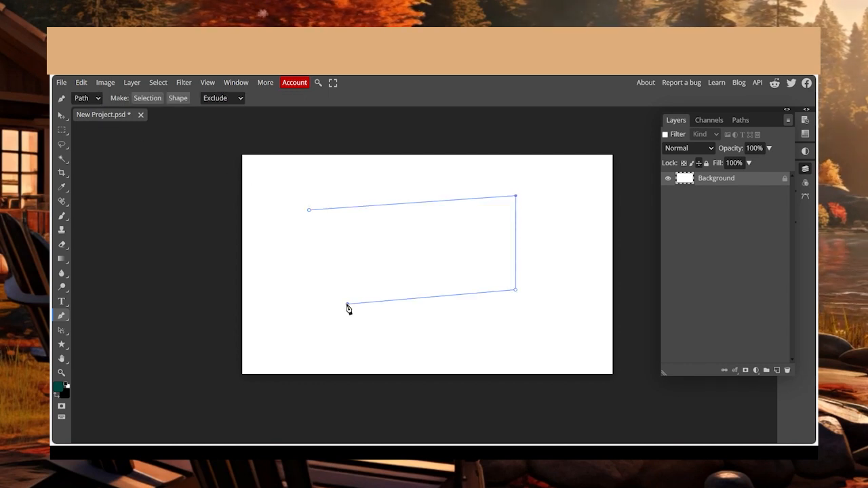
click(309, 211)
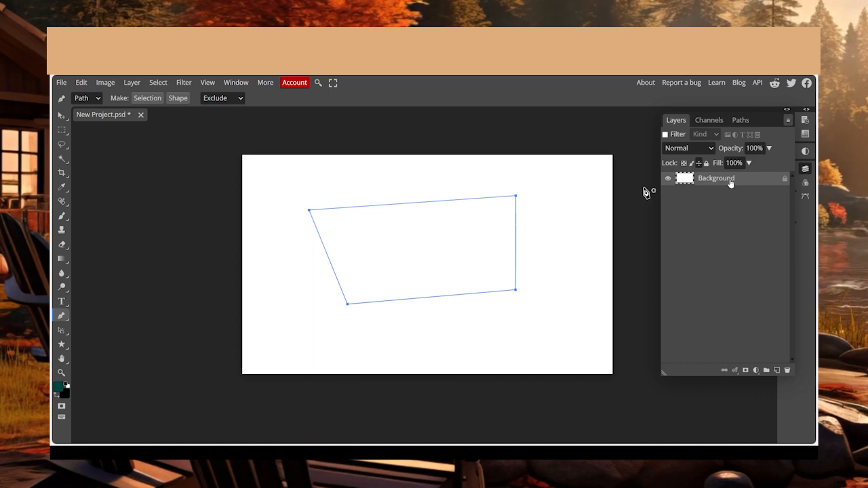
click(741, 120)
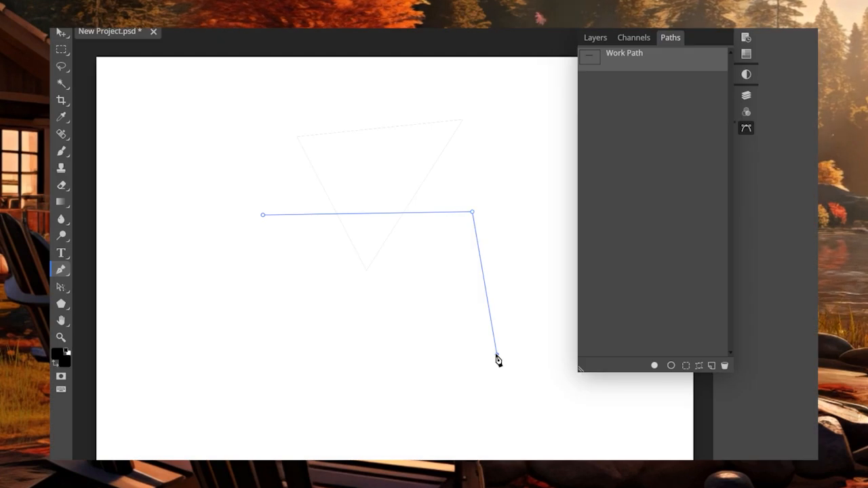
- Finish a closed five-cornered path overlapping the lower tip of the faint triangular path
click(348, 391)
click(237, 327)
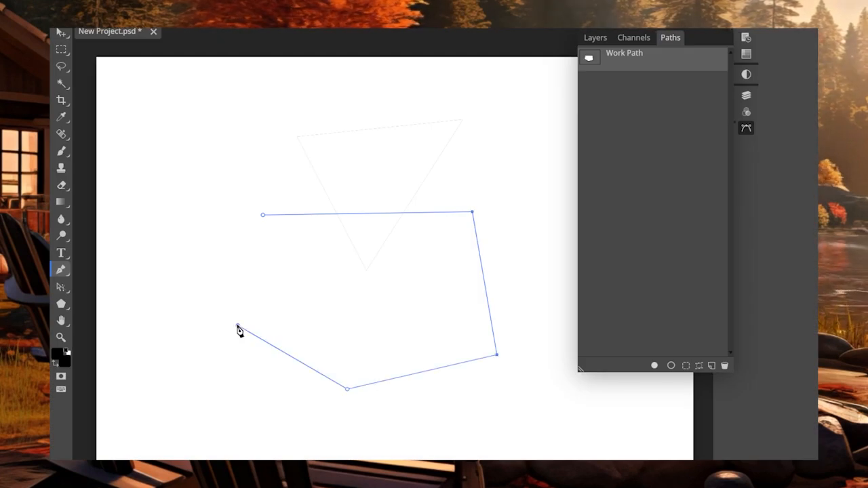
click(264, 215)
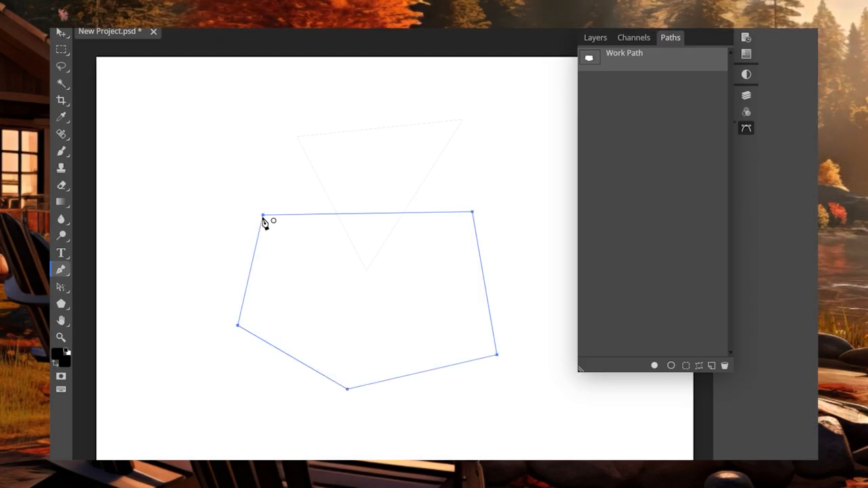
- Remove the five-cornered path's upper-right anchor point and add two anchor points along the resulting slanted edge
click(473, 213)
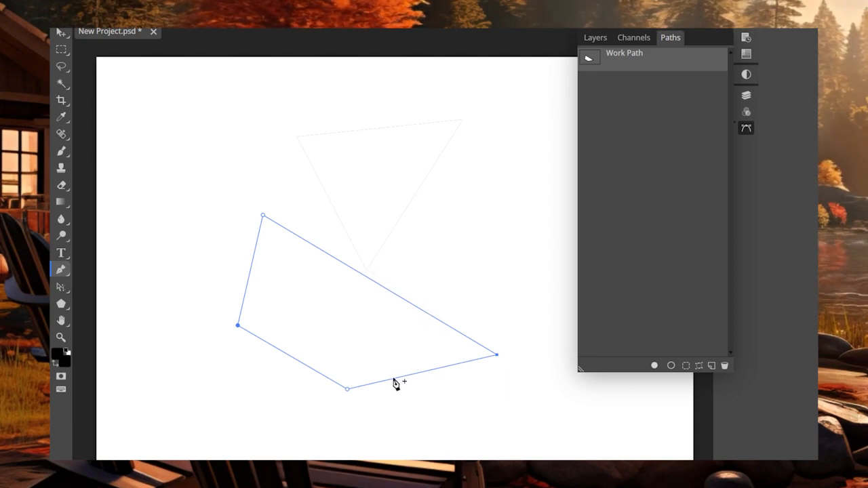
click(367, 277)
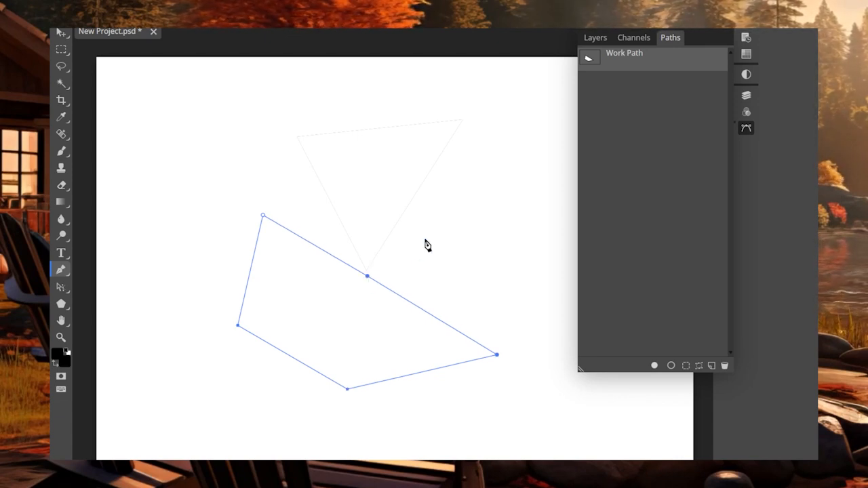
click(426, 312)
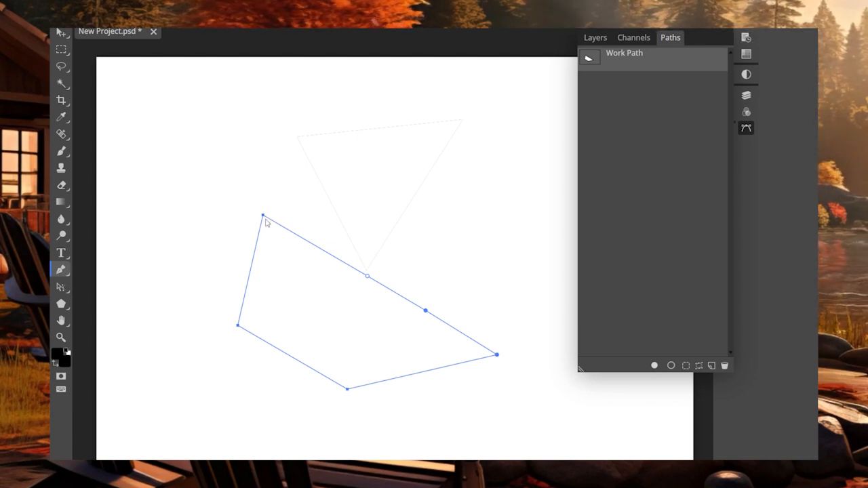
- Move the path's upper-left anchor up and to the right, and convert that corner to a smooth curved point
drag(263, 217, 346, 162)
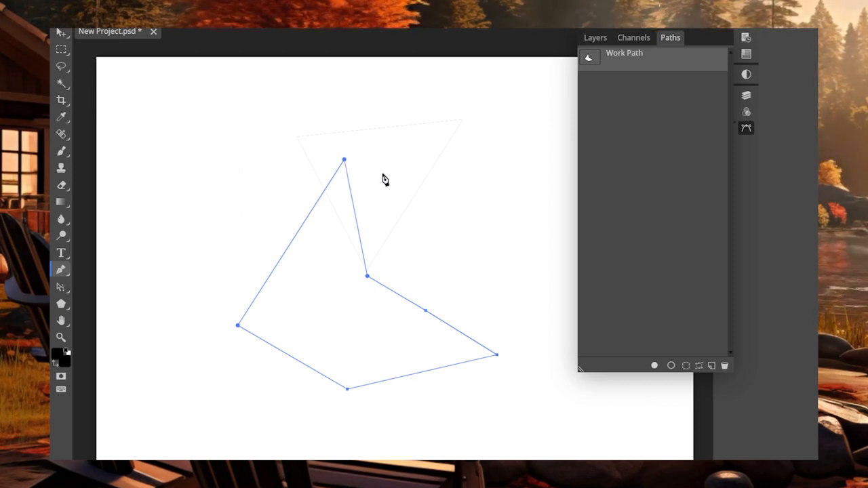
alt+click(346, 160)
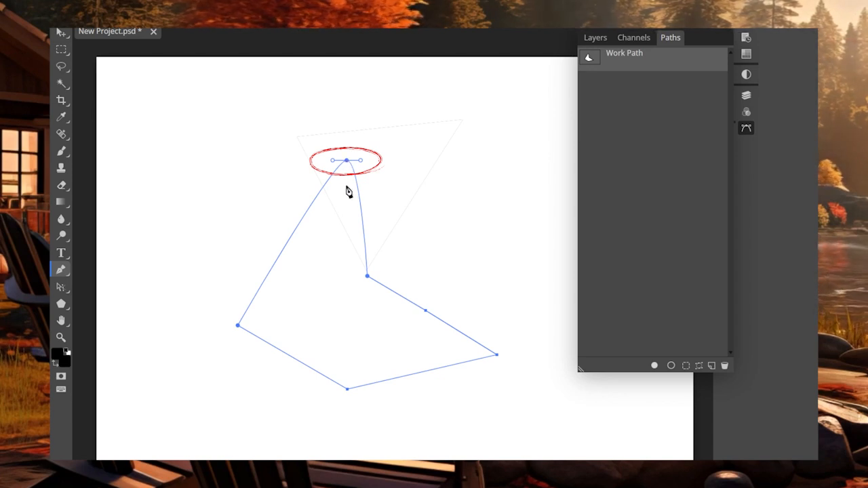
click(596, 37)
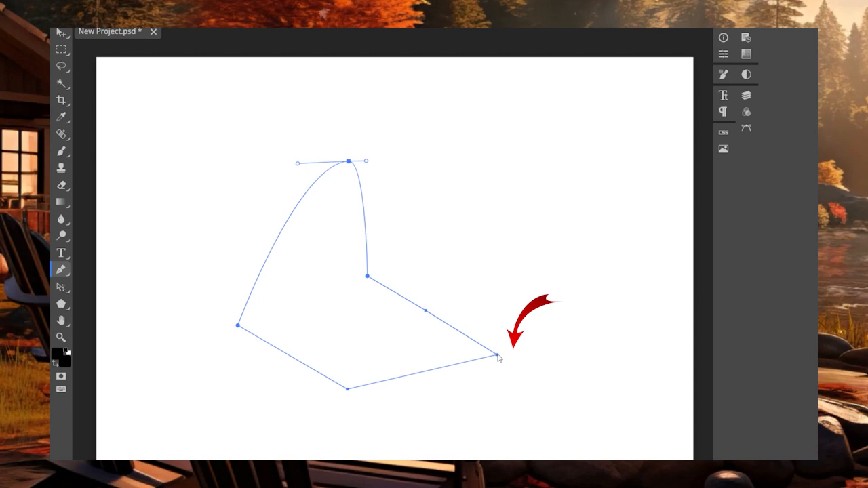
- Add handles to the path's rightmost anchor, extend the lower one to bulge the bottom edge and retract the upper one to the anchor
click(498, 355)
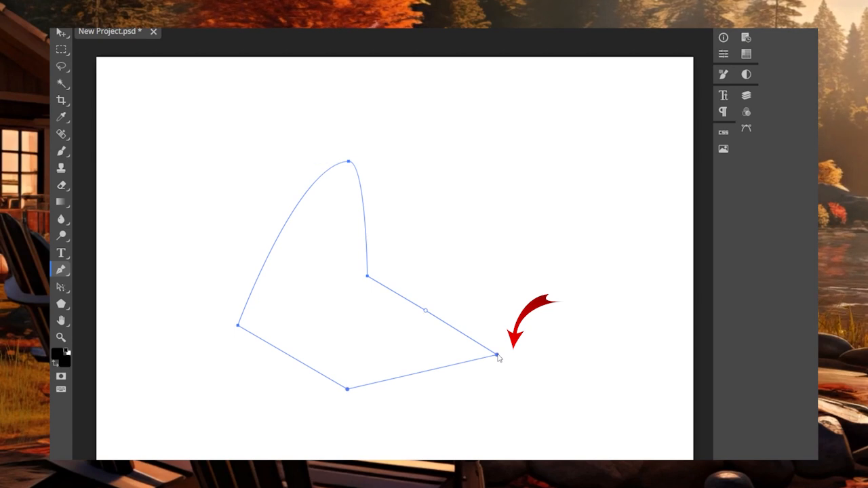
mouse_move(499, 355)
mouse_down()
mouse_move(555, 351)
mouse_move(506, 349)
mouse_move(497, 293)
mouse_move(569, 310)
mouse_move(584, 330)
mouse_move(501, 354)
mouse_move(509, 341)
mouse_move(501, 318)
mouse_move(536, 384)
mouse_move(522, 401)
mouse_move(473, 389)
mouse_move(453, 358)
mouse_move(466, 357)
mouse_move(479, 407)
mouse_move(563, 365)
mouse_move(570, 299)
mouse_move(576, 306)
mouse_move(581, 363)
mouse_move(519, 405)
mouse_move(469, 386)
mouse_move(450, 360)
mouse_move(479, 380)
mouse_move(514, 385)
mouse_move(498, 382)
mouse_move(495, 448)
mouse_move(497, 367)
mouse_up()
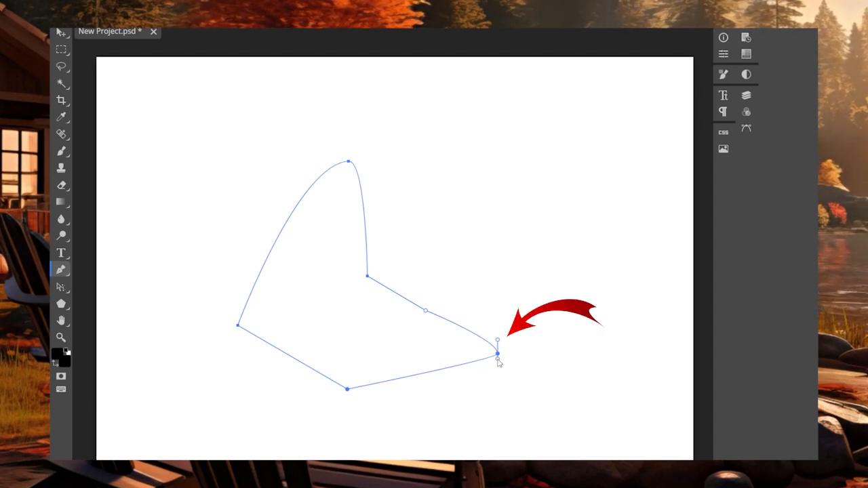
mouse_move(499, 363)
mouse_down()
mouse_move(487, 367)
mouse_move(518, 370)
mouse_move(466, 364)
mouse_move(514, 369)
mouse_move(513, 378)
mouse_move(494, 364)
mouse_move(494, 372)
mouse_up()
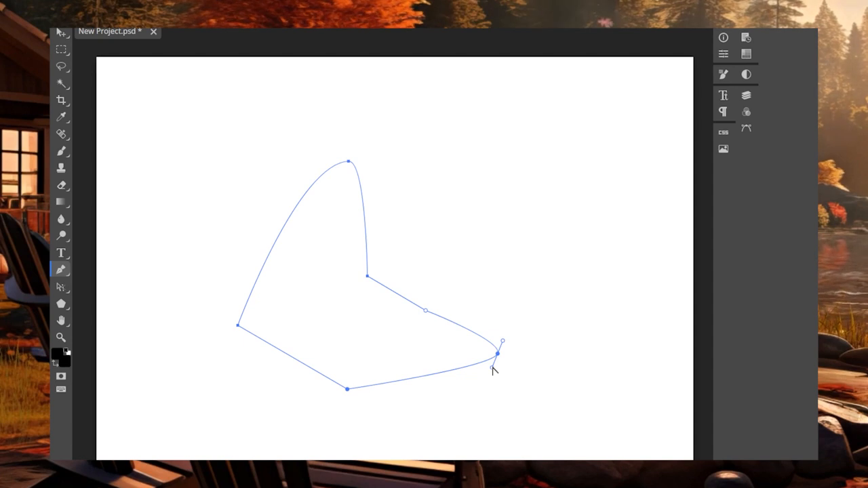
drag(493, 370, 522, 443)
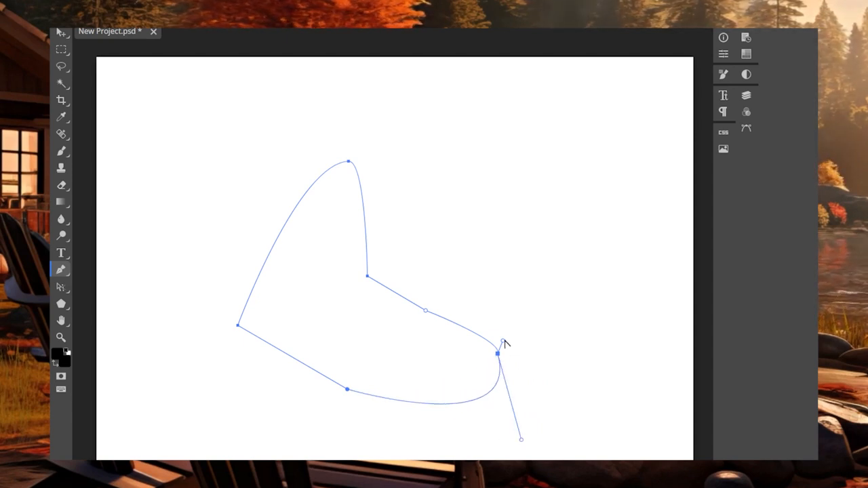
mouse_move(504, 341)
mouse_down()
mouse_move(500, 297)
mouse_move(616, 273)
mouse_move(622, 280)
mouse_move(560, 280)
mouse_move(530, 296)
mouse_move(500, 351)
mouse_up()
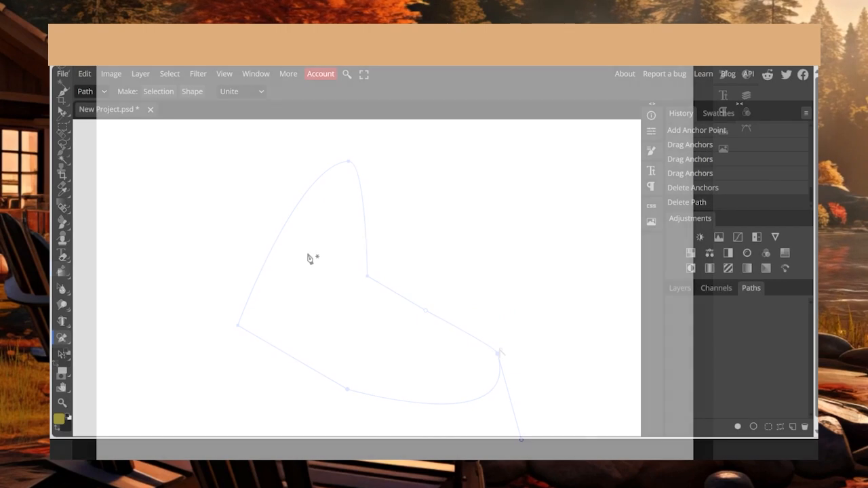
- Display the grid over the canvas
click(221, 74)
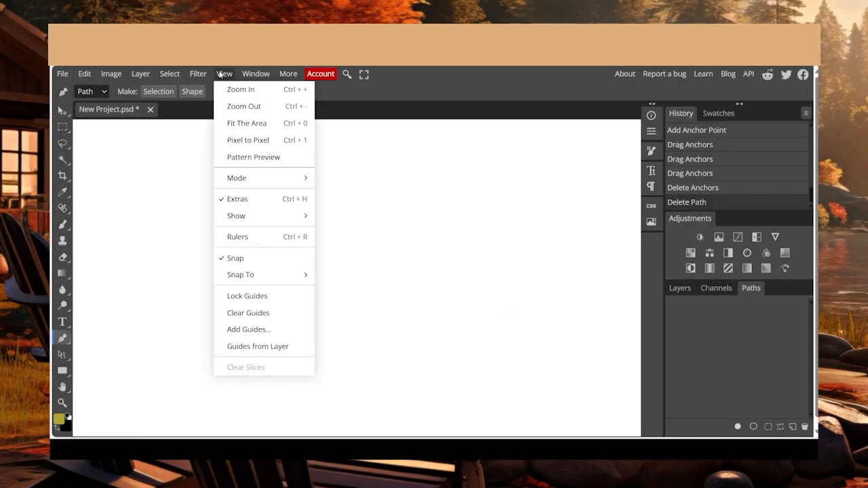
mouse_move(237, 216)
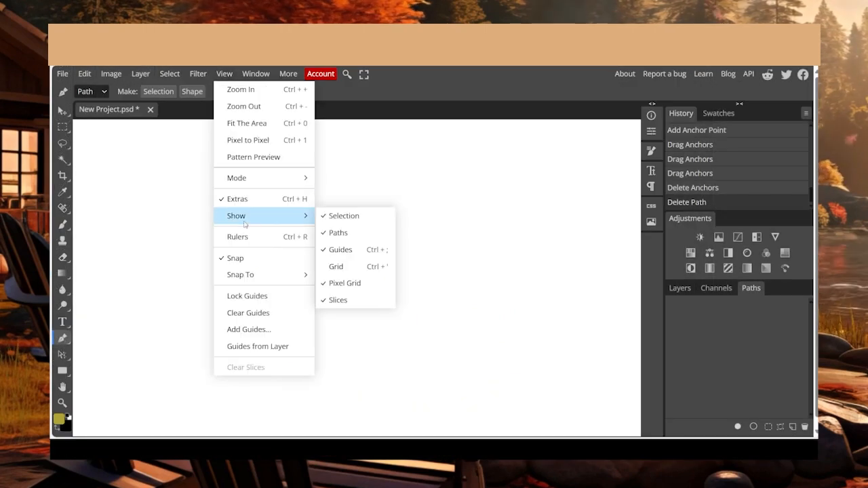
click(342, 267)
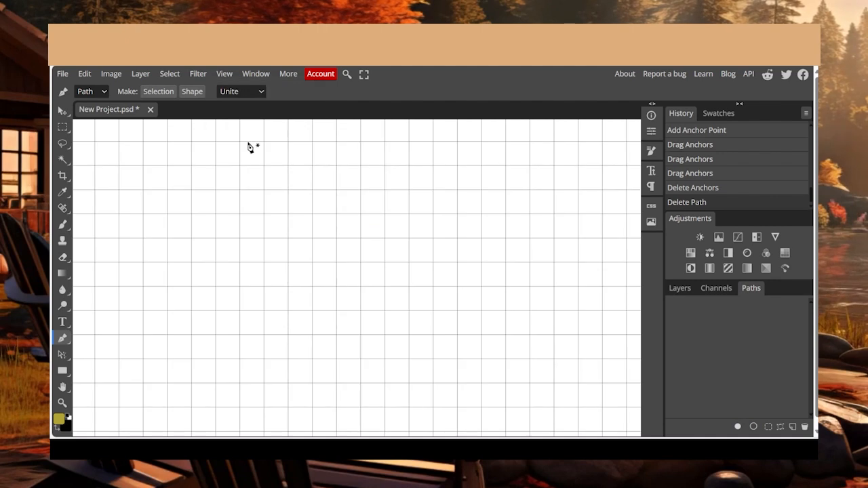
- Draw a closed triangular path on the grid with a vertical left side eight squares tall and a tip four squares to its right
click(361, 169)
click(457, 265)
click(361, 359)
click(360, 167)
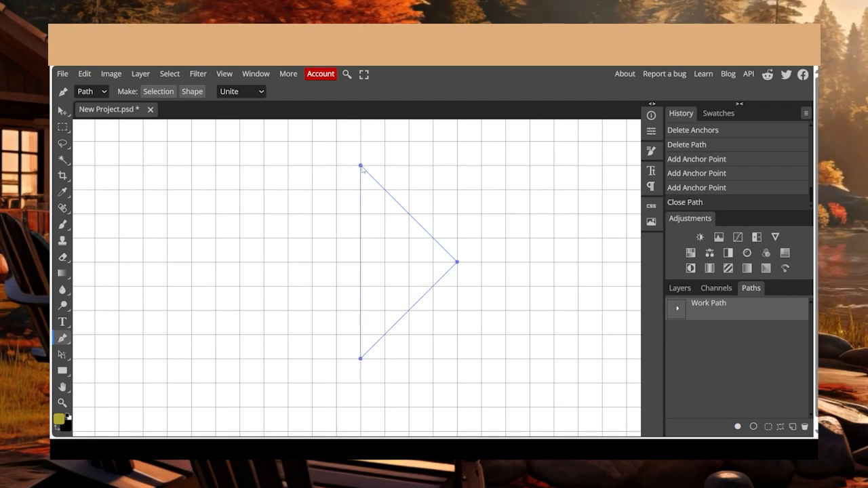
- Add handles to the triangle's top and right anchors, and adjust them with the right anchor moved inward to curve the sides toward a crescent
drag(360, 166, 397, 165)
drag(325, 166, 447, 264)
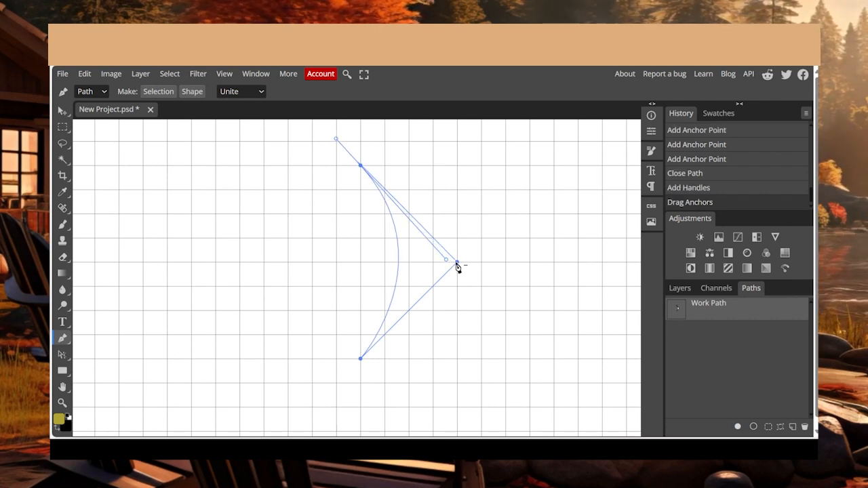
click(457, 262)
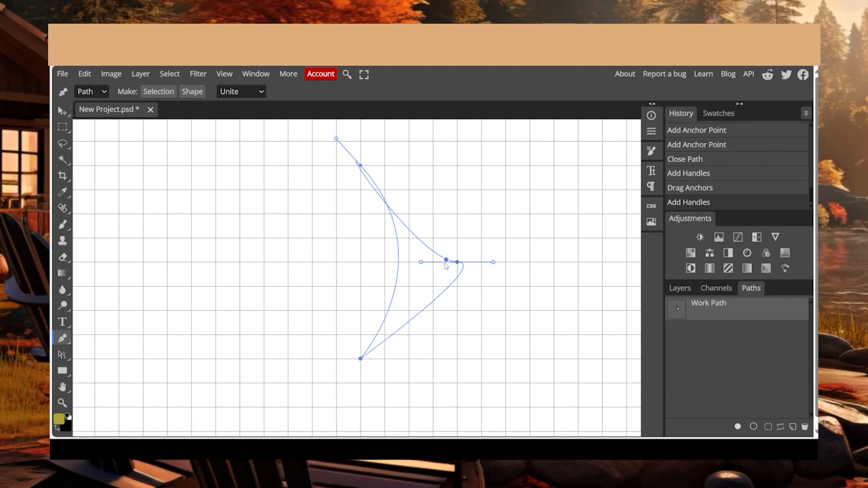
drag(421, 262, 462, 207)
drag(457, 265, 430, 252)
drag(433, 193, 417, 160)
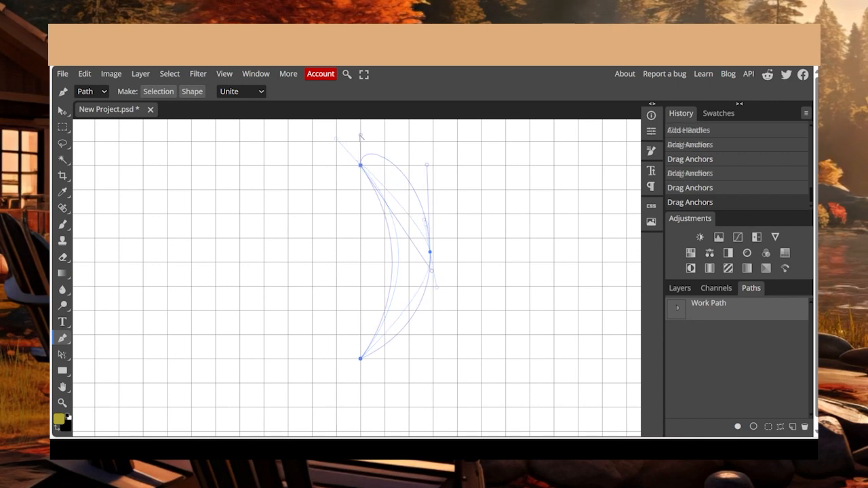
- Change the right anchor's type and move it outward, and drag the top anchor's handle down and right to deepen the inner curve
drag(361, 137, 373, 166)
drag(427, 165, 418, 195)
alt+click(430, 253)
drag(430, 252, 447, 264)
drag(360, 165, 457, 286)
- Pull the top anchor's outer handle in to its right so the crescent's outer edge starts smoothly from the upper tip
click(63, 387)
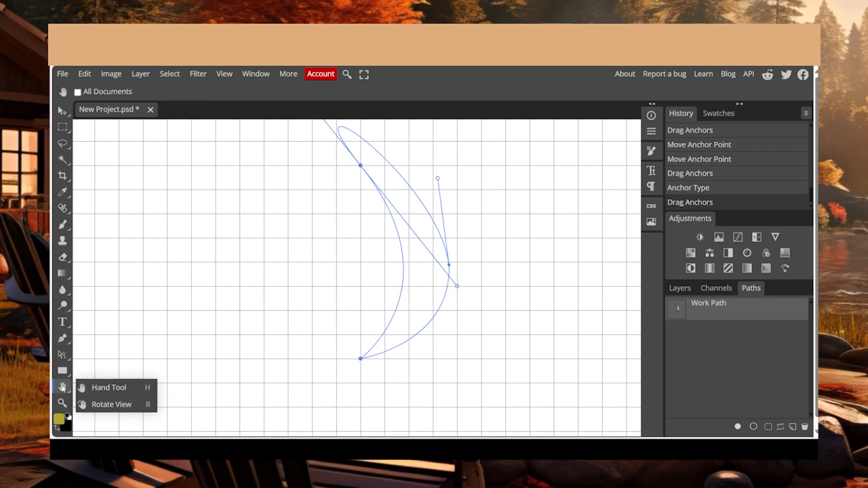
drag(143, 271, 139, 337)
click(62, 339)
drag(278, 132, 387, 235)
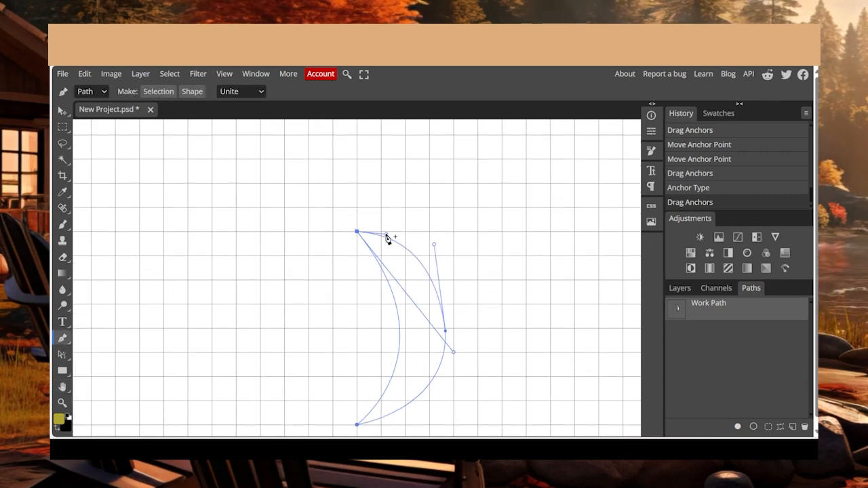
- Refine the crescent's outer edge by moving its right anchor slightly inward and adjusting that anchor's upper and lower handles
mouse_move(445, 331)
mouse_down()
mouse_move(450, 337)
mouse_move(430, 339)
mouse_move(455, 325)
mouse_up()
drag(458, 403, 458, 390)
drag(455, 324, 443, 322)
drag(432, 235, 431, 255)
mouse_move(443, 321)
mouse_down()
mouse_move(427, 314)
mouse_move(439, 319)
mouse_up()
drag(442, 384, 446, 401)
drag(427, 256, 426, 240)
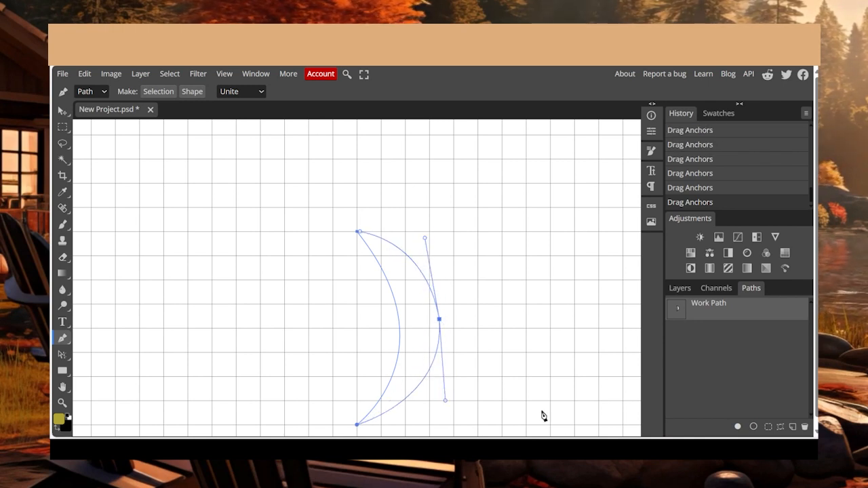
- Convert the crescent path into a shape filled with the current olive colour, and hide the grid
click(192, 91)
click(374, 179)
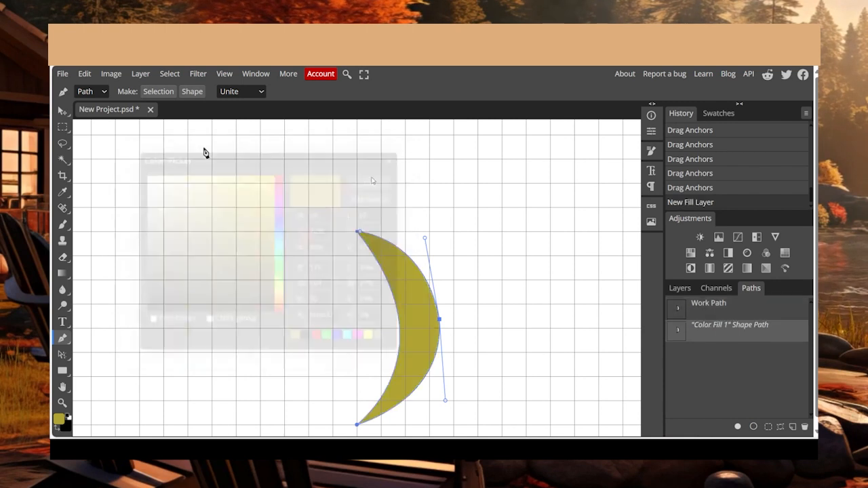
click(224, 73)
mouse_move(251, 213)
click(342, 266)
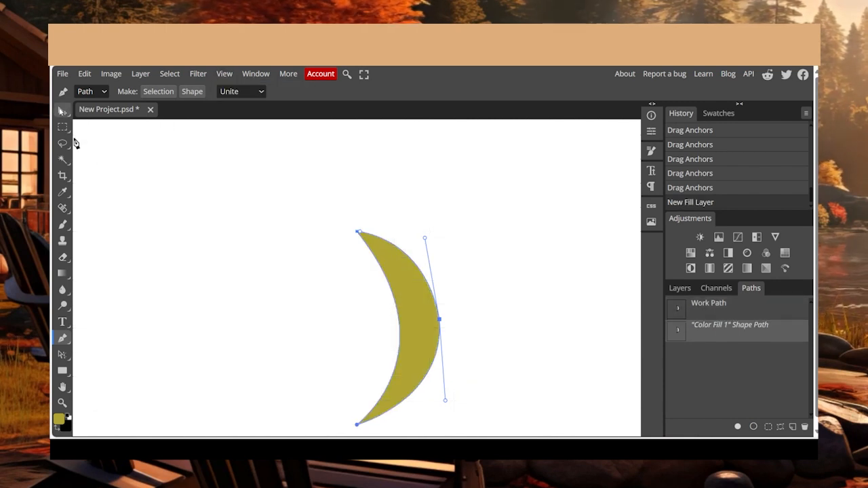
- Move the filled crescent up and left on the canvas, and show the document's layers
click(63, 110)
click(111, 111)
drag(409, 297, 360, 235)
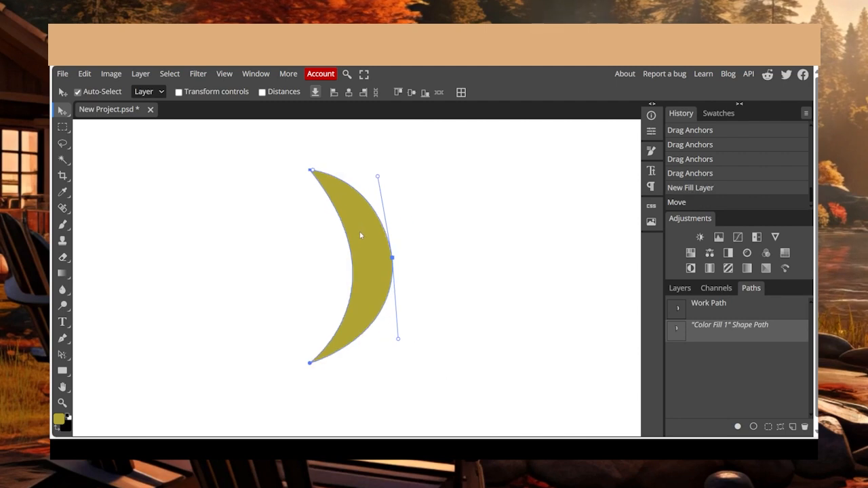
click(675, 288)
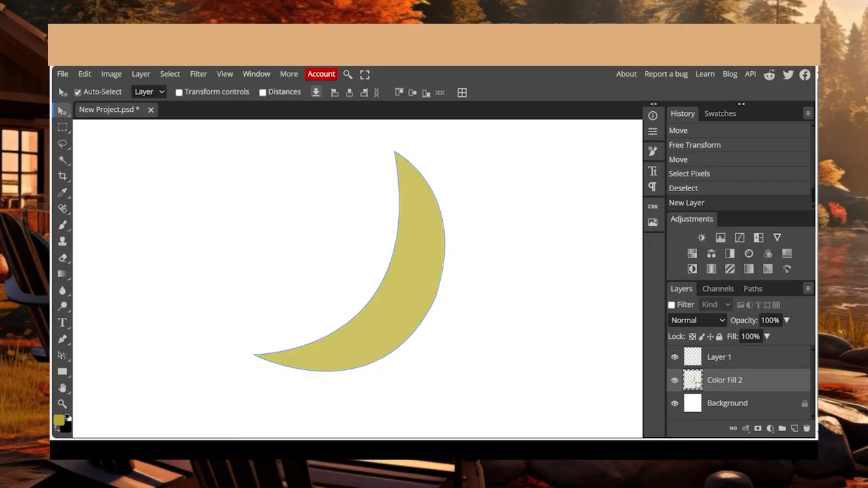
- Start a Warp on the crescent and pull the mesh's two top corners and top handles down and inward to round the upper tip
click(84, 73)
click(231, 421)
drag(381, 151, 364, 183)
drag(445, 151, 418, 165)
drag(317, 152, 283, 207)
drag(364, 184, 359, 192)
drag(418, 165, 380, 162)
drag(359, 192, 360, 194)
drag(253, 152, 265, 189)
drag(361, 194, 353, 205)
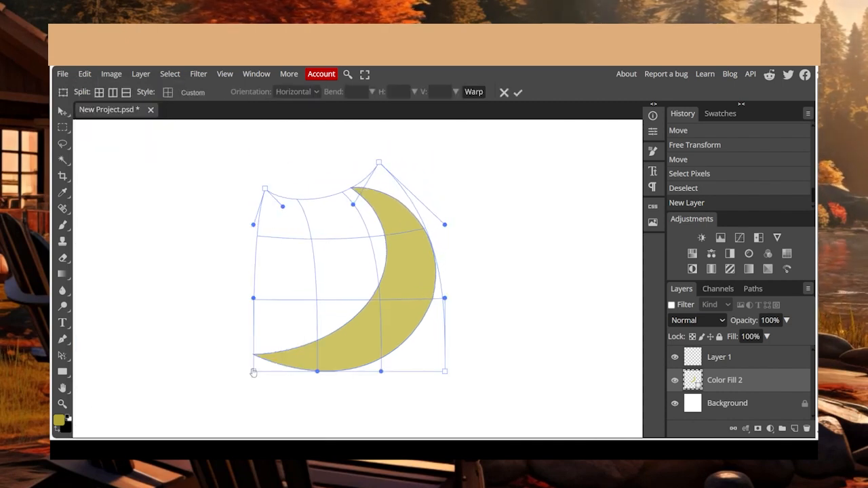
- Pull the warp mesh's bottom-left corner up and inward, with the adjacent left and bottom handles, to curl the crescent's lower tip
drag(254, 371, 272, 330)
drag(254, 299, 301, 291)
drag(318, 372, 316, 355)
mouse_move(445, 371)
mouse_down()
mouse_move(419, 392)
mouse_move(433, 370)
mouse_up()
drag(301, 291, 311, 292)
drag(273, 330, 253, 341)
drag(381, 371, 370, 352)
drag(312, 293, 318, 274)
drag(254, 341, 266, 319)
- Fine-tune the side and bottom warp handles and the top-right corner to smooth the crescent's curve, and apply the warp
drag(254, 225, 286, 234)
mouse_move(317, 274)
mouse_down()
mouse_move(370, 272)
mouse_move(320, 266)
mouse_up()
mouse_move(445, 297)
mouse_down()
mouse_move(428, 297)
mouse_move(438, 298)
mouse_up()
mouse_move(444, 224)
mouse_down()
mouse_move(448, 210)
mouse_move(447, 220)
mouse_up()
drag(316, 354, 320, 349)
mouse_move(370, 351)
mouse_down()
mouse_move(355, 352)
mouse_move(358, 365)
mouse_move(375, 361)
mouse_up()
mouse_move(448, 219)
mouse_down()
mouse_move(443, 228)
mouse_move(445, 220)
mouse_up()
drag(374, 361, 374, 352)
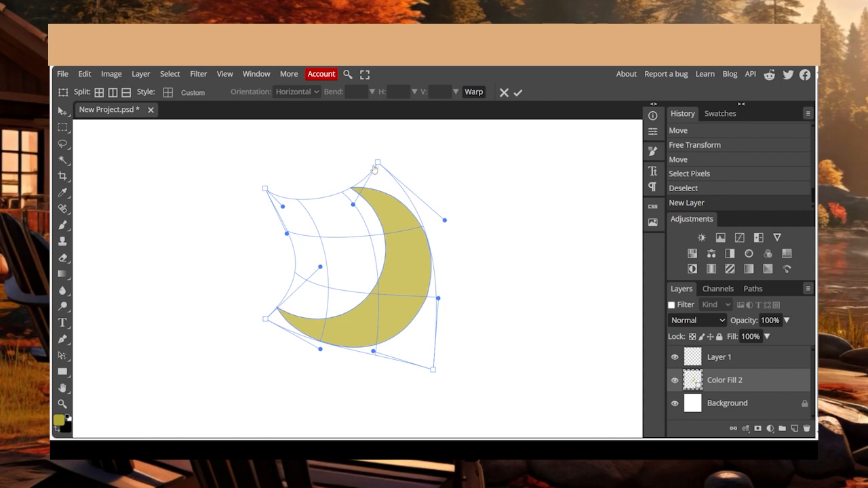
drag(375, 166, 384, 180)
drag(444, 220, 437, 230)
click(520, 93)
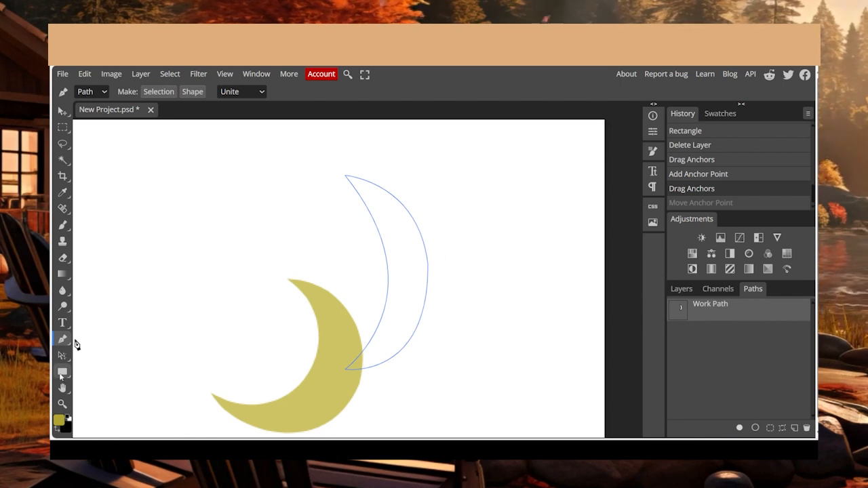
- Draw a small square with the Rectangle tool to the left of the crescents
right_click(62, 373)
click(104, 367)
drag(104, 258, 141, 295)
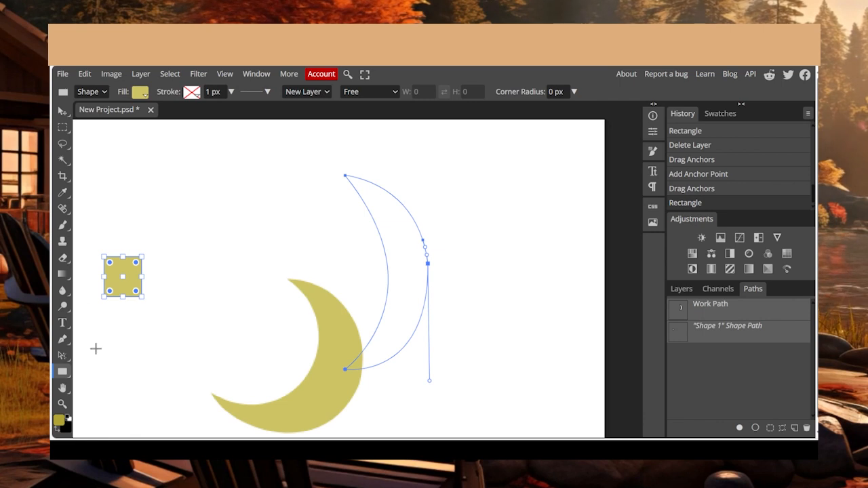
- Add an anchor point at the crescent path's upper tip with the Pen tool, and adjust the path's lower tip
right_click(62, 340)
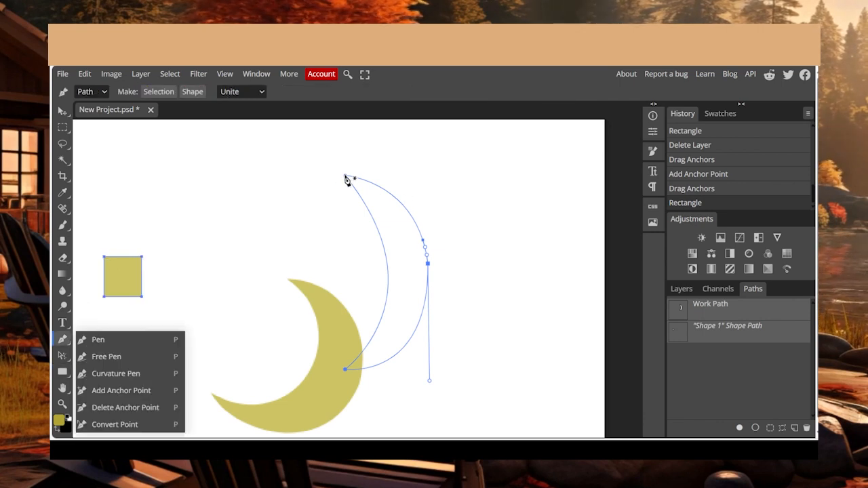
click(346, 179)
drag(345, 176, 385, 234)
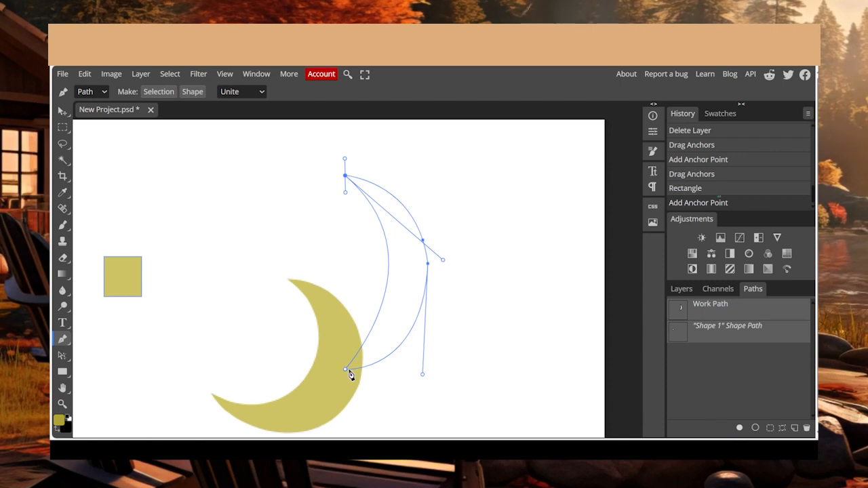
click(347, 370)
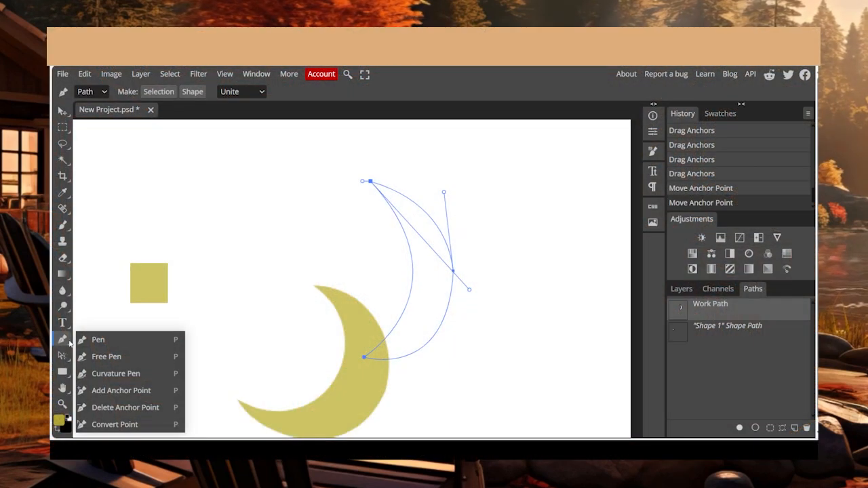
- Draw two overlapping freehand loops with the Free Pen above and to the right of the crescent
click(109, 352)
mouse_move(314, 185)
mouse_down()
mouse_move(515, 273)
mouse_move(323, 203)
mouse_move(314, 183)
mouse_up()
mouse_move(499, 161)
mouse_down()
mouse_move(558, 357)
mouse_move(507, 140)
mouse_move(500, 161)
mouse_up()
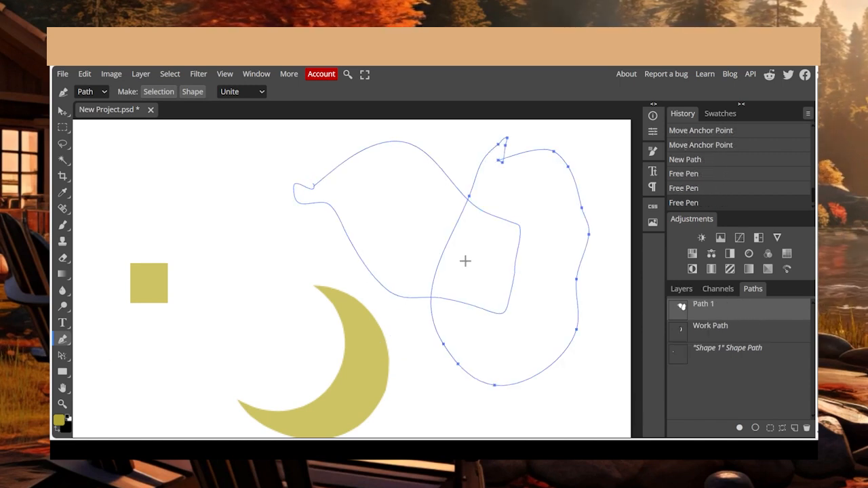
- Draw a closed three-point egg shape above the square with the Curvature Pen, and move its right anchor down and outward
right_click(62, 339)
click(137, 370)
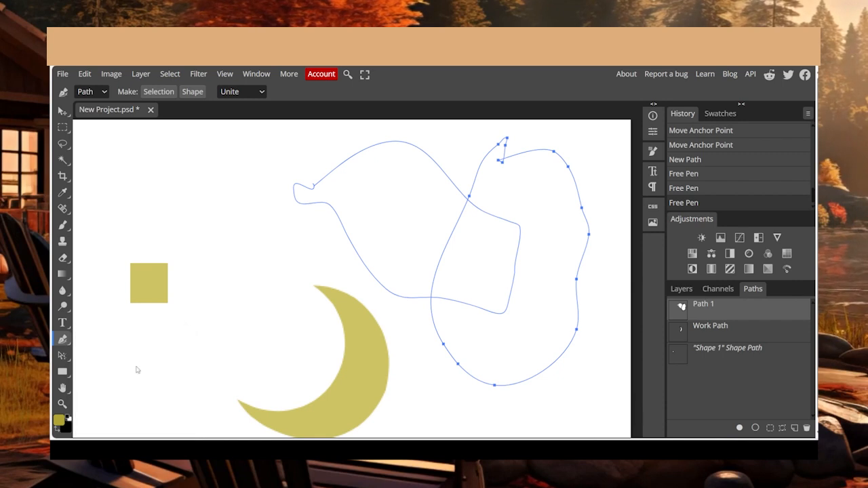
click(201, 146)
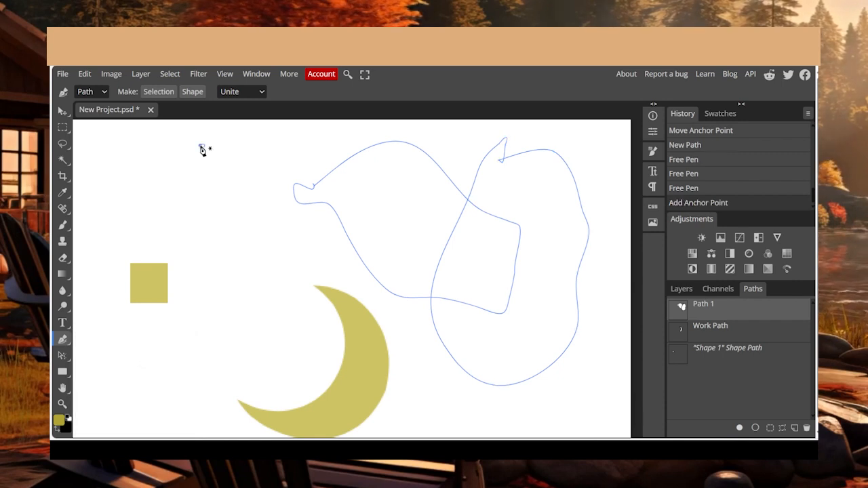
click(257, 225)
click(190, 272)
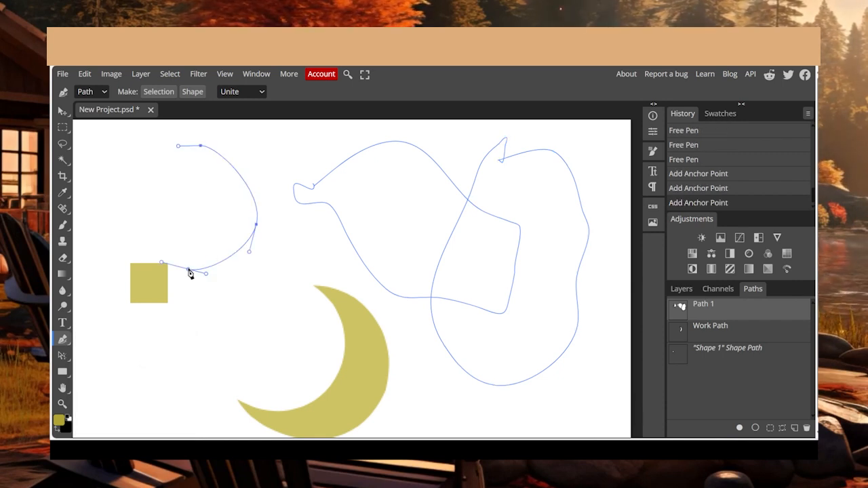
click(200, 147)
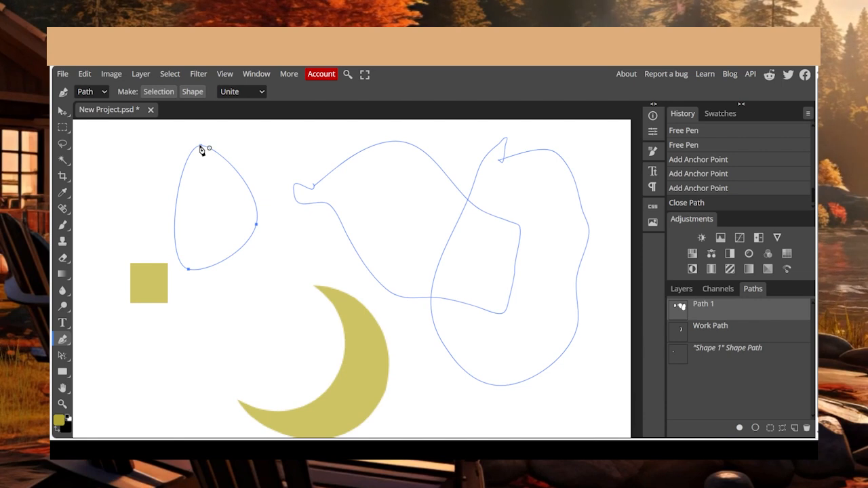
drag(258, 228, 268, 256)
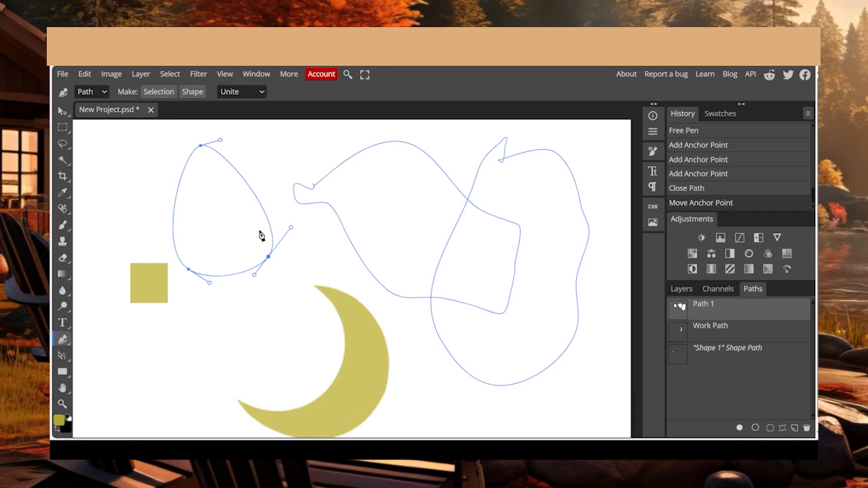
key(Escape)
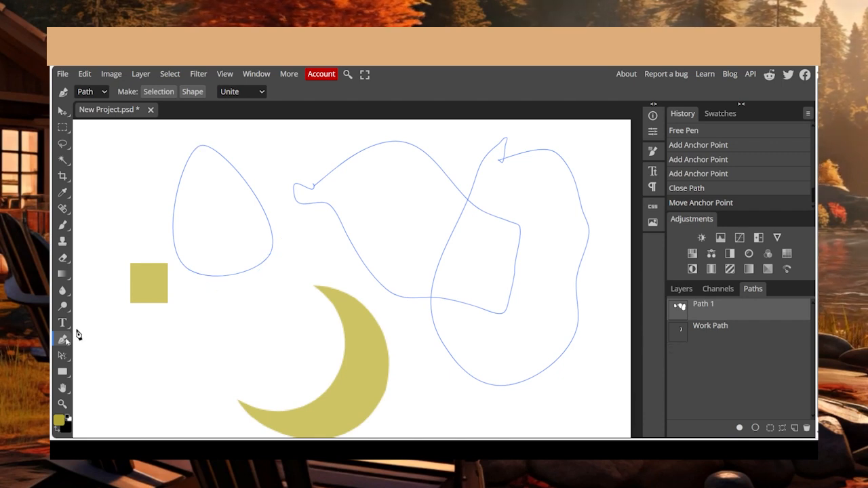
- Try to add another anchor point below the egg-shaped path, and undo it
click(66, 340)
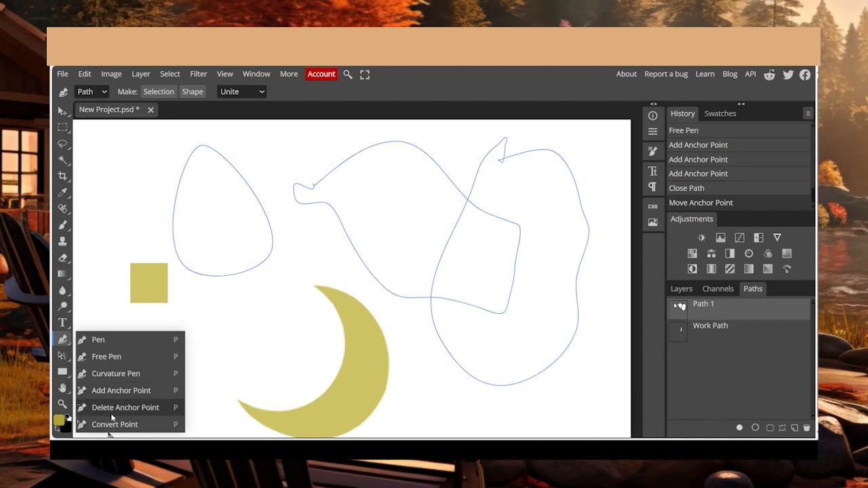
click(211, 316)
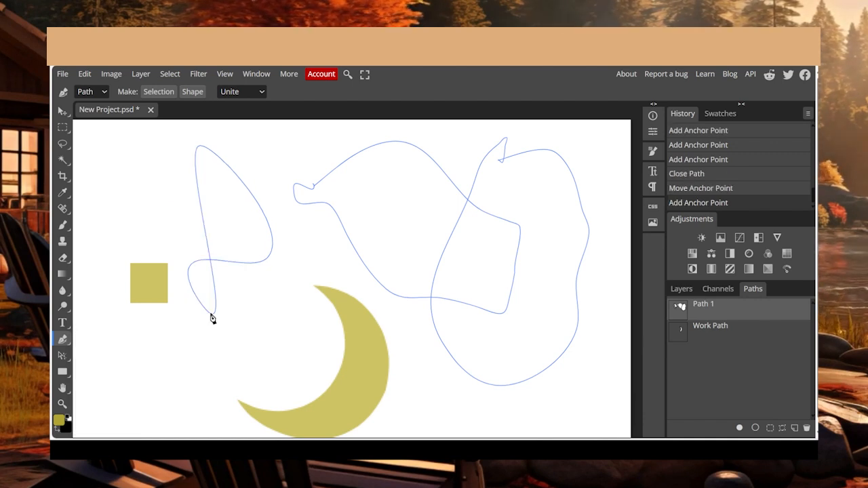
key(ctrl+z)
- With Path Select, move the egg-shaped path slightly up and the right freehand loop down and to the right
key(a)
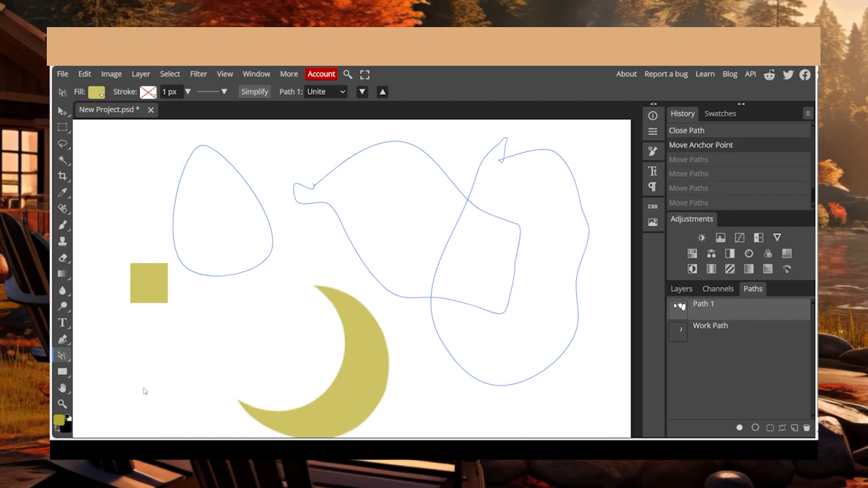
right_click(61, 356)
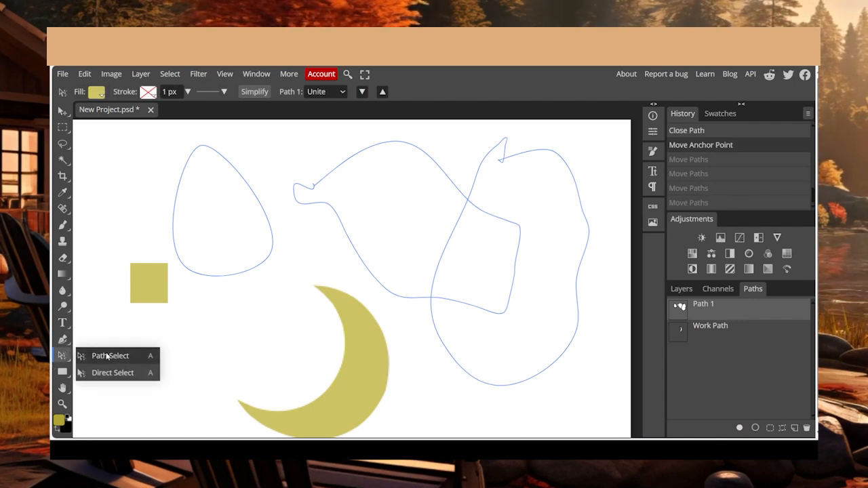
click(107, 357)
drag(219, 242, 226, 226)
drag(536, 200, 551, 262)
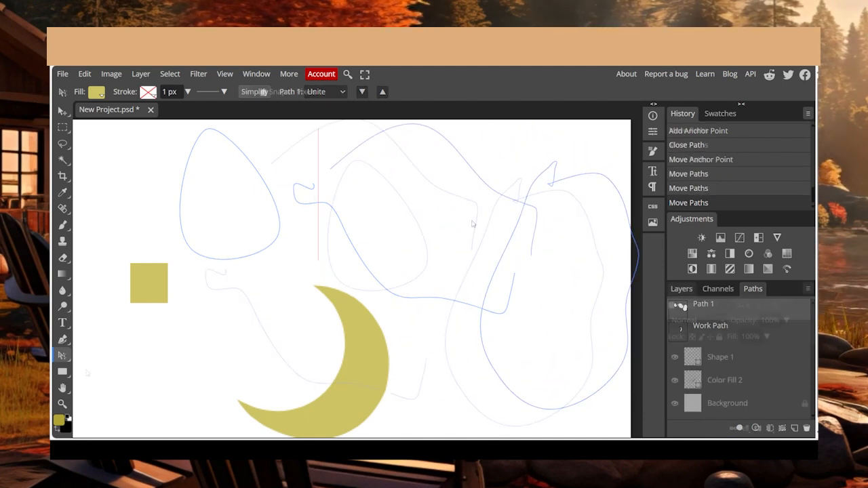
- Use Direct Select to pick anchors on the filled crescent's outer edge and try dragging one outward
click(62, 355)
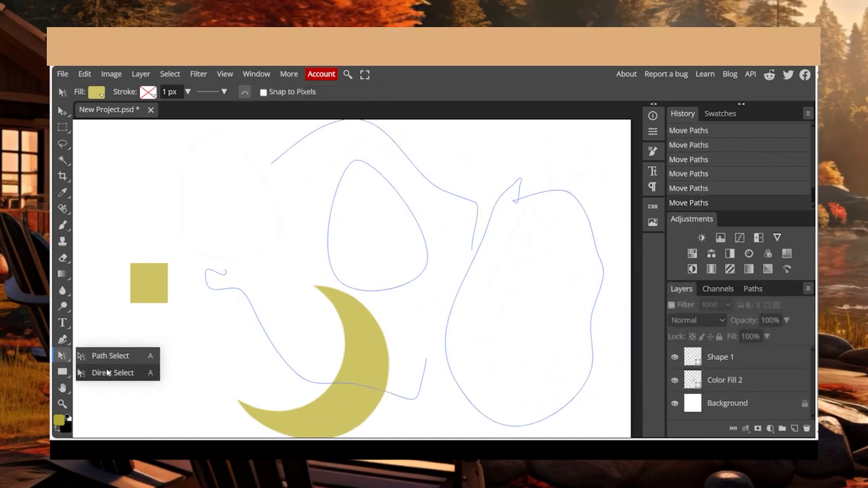
click(108, 372)
click(377, 314)
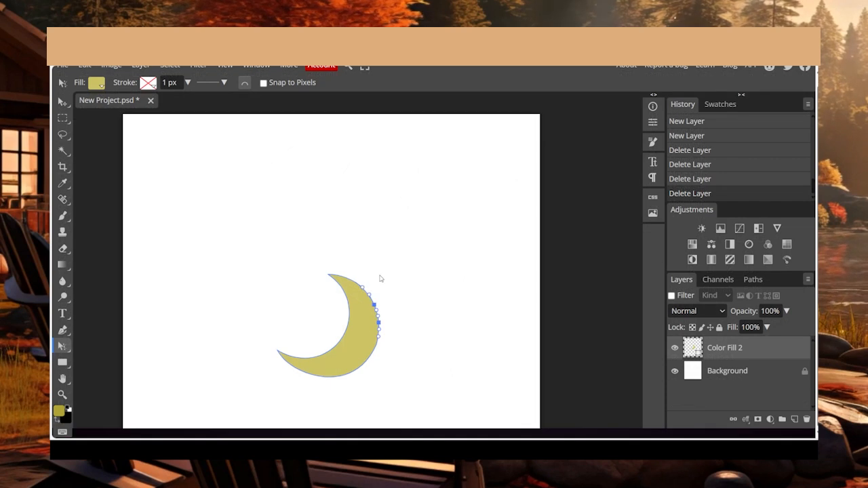
click(62, 346)
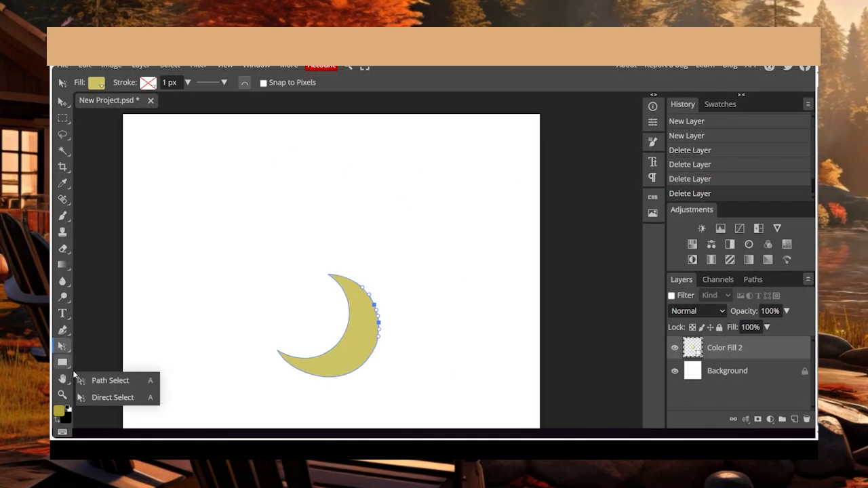
click(109, 398)
drag(377, 374, 387, 397)
click(247, 305)
- Select all of the crescent's anchors with Direct Select and move the whole shape up, and clear the selection
drag(256, 241, 415, 414)
drag(357, 282, 363, 232)
drag(355, 263, 359, 274)
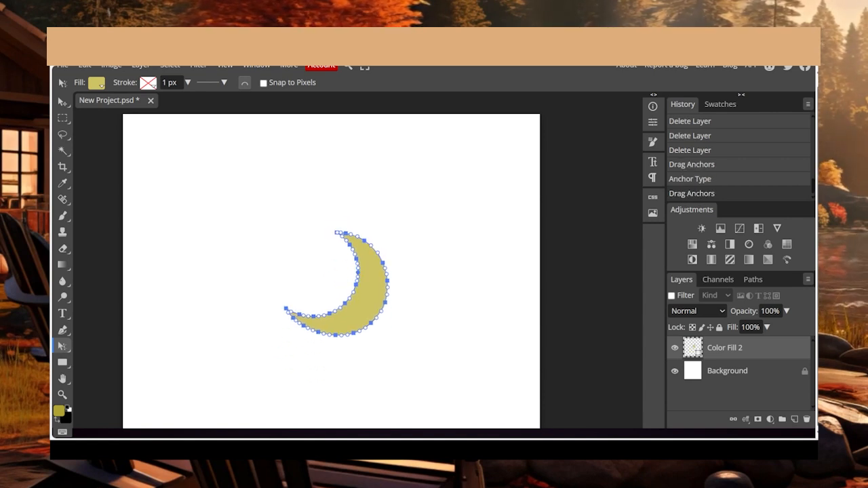
click(460, 271)
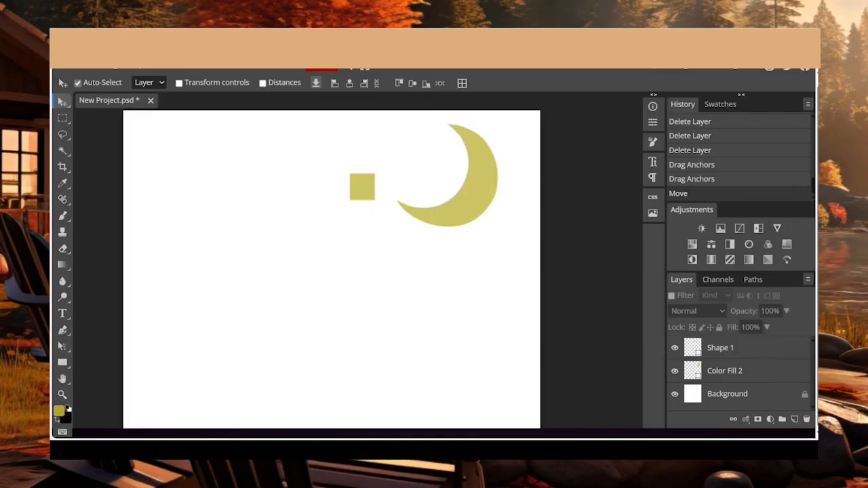
- Draw a wide rectangle below the small square and nudge it slightly down and to the right
click(67, 365)
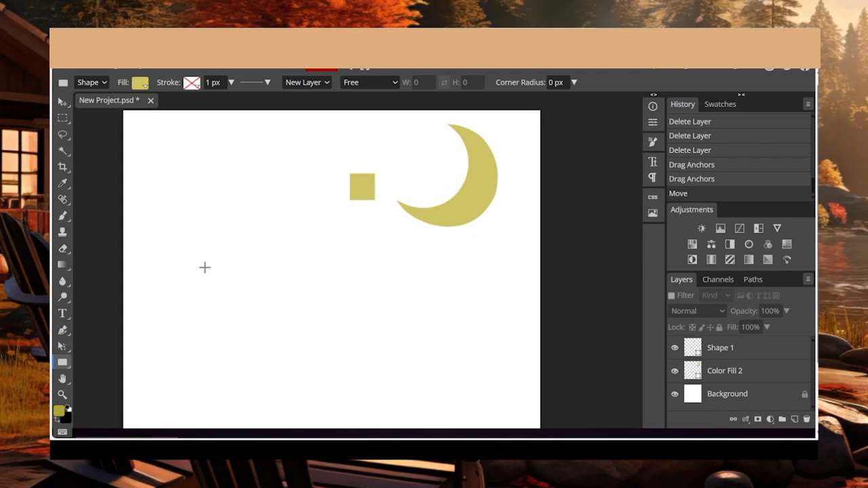
drag(240, 254, 425, 334)
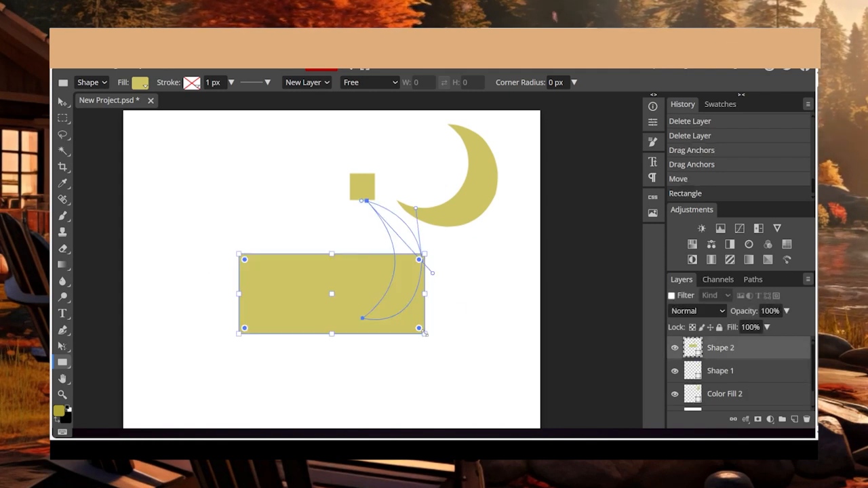
click(59, 102)
drag(303, 299, 310, 370)
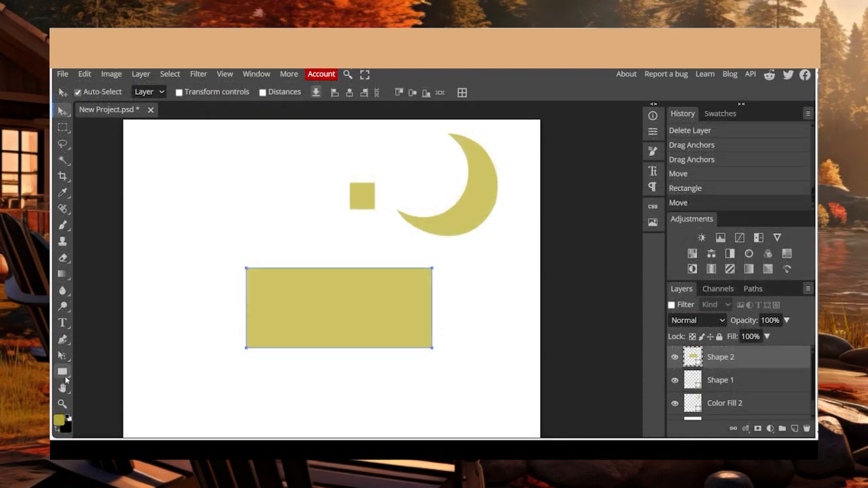
- Change the wide rectangle's fill colour to bright yellow
click(63, 375)
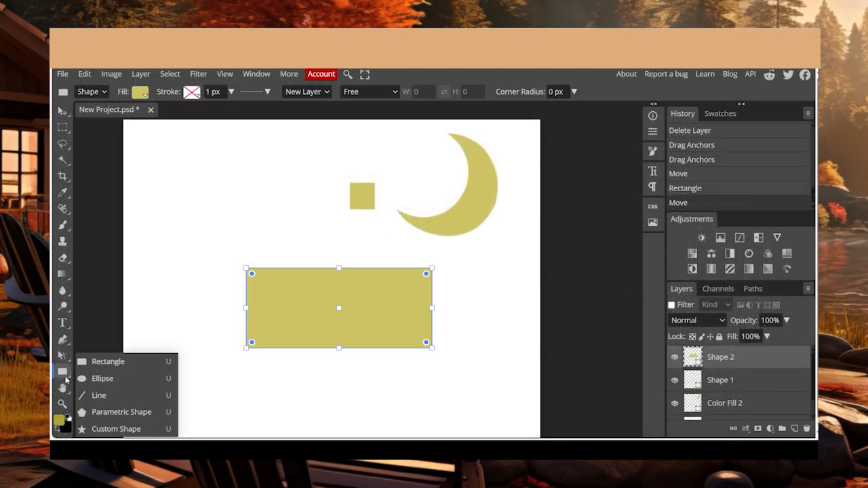
click(139, 91)
click(176, 154)
click(156, 154)
click(199, 154)
- Give the yellow rectangle a black stroke 1.8 px wide, and choose the middle corner style for it
click(192, 114)
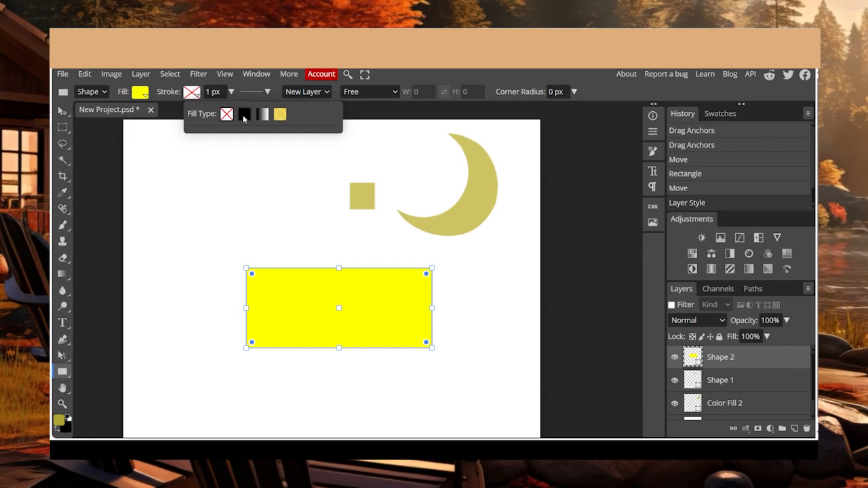
click(213, 92)
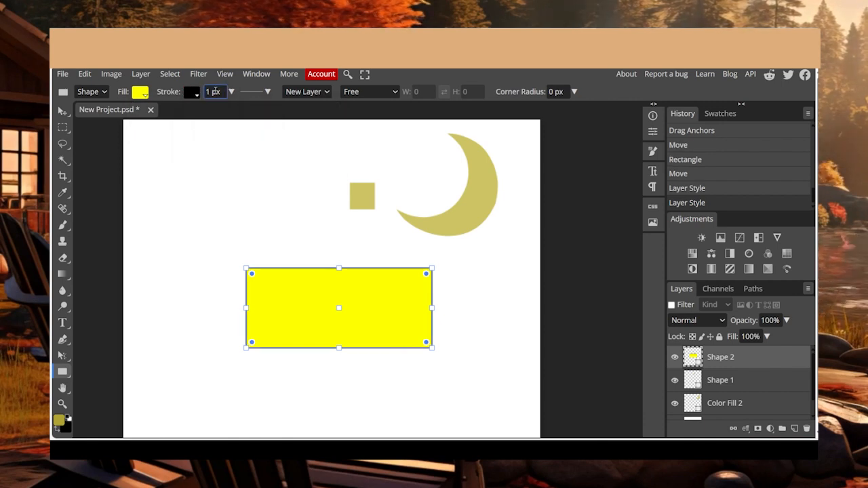
click(231, 93)
drag(214, 110, 220, 109)
click(258, 91)
click(307, 148)
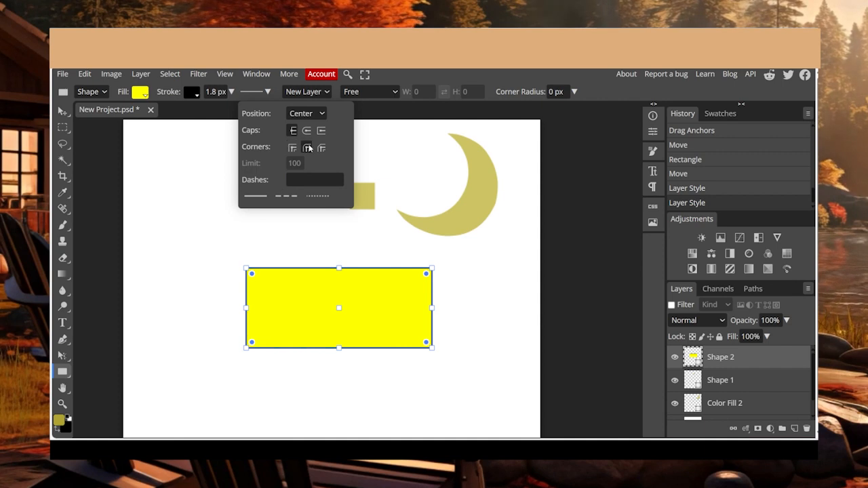
- Give the yellow rectangle's stroke the first corner style and the Outside position, trying a dashed line before returning to a solid one
click(294, 148)
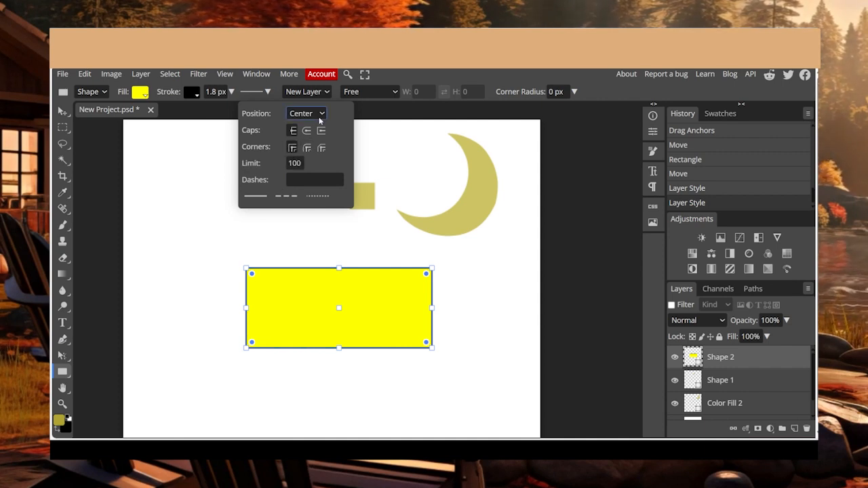
key(Down)
click(288, 197)
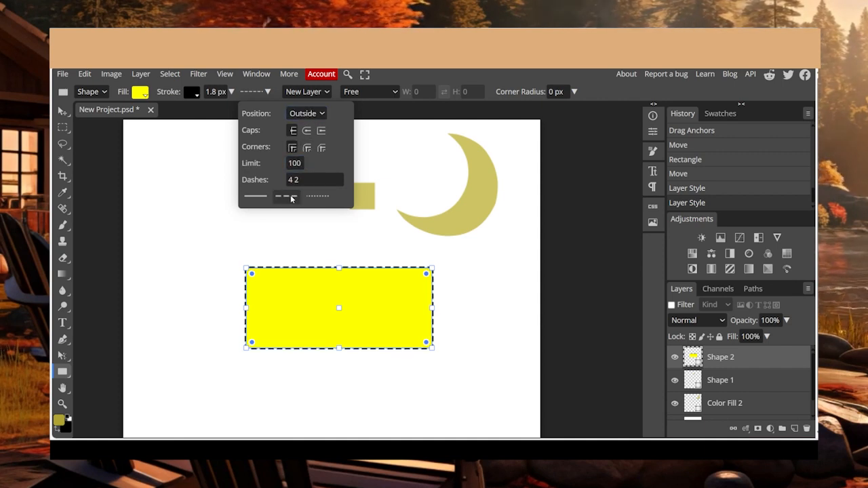
click(257, 196)
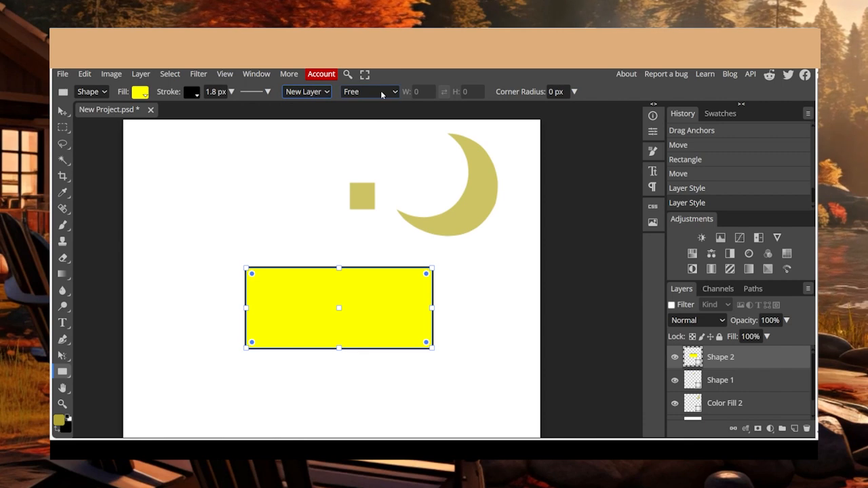
- Try the Fixed Ratio size constraint, return to Free, and test rounding the yellow rectangle's upper-left corner before squaring it again
click(373, 126)
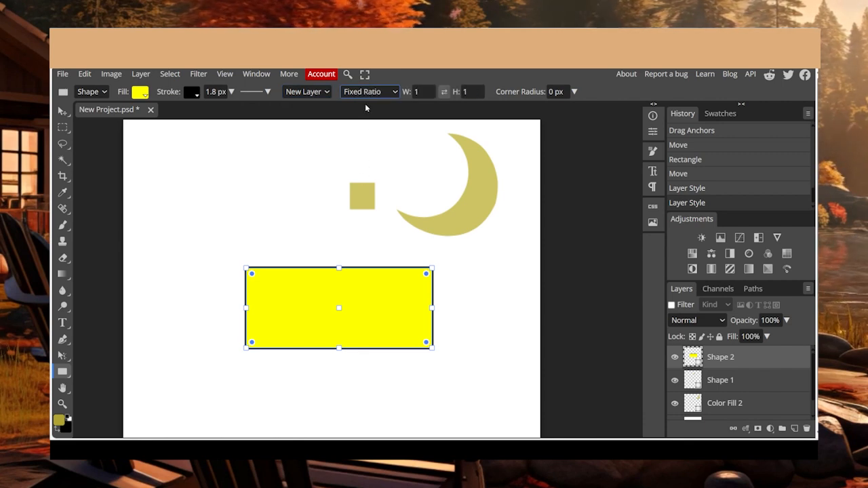
key(Up)
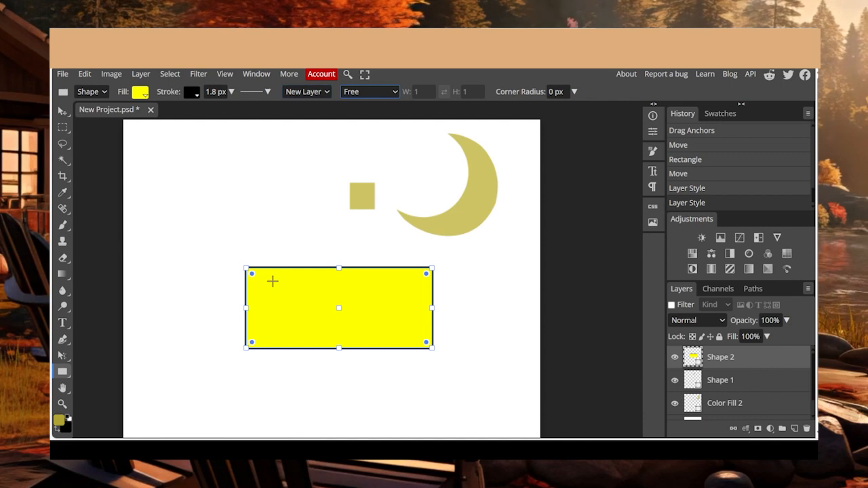
mouse_move(252, 274)
mouse_down()
mouse_move(269, 288)
mouse_move(251, 264)
mouse_move(264, 286)
mouse_up()
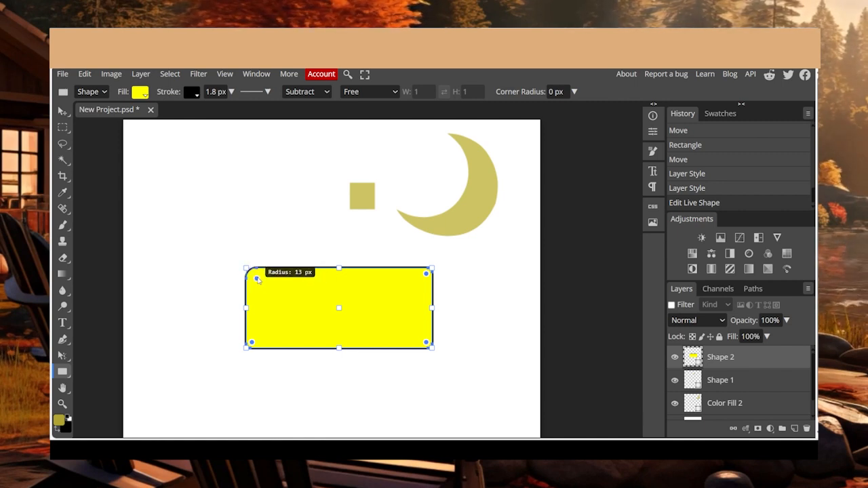
drag(256, 279, 245, 269)
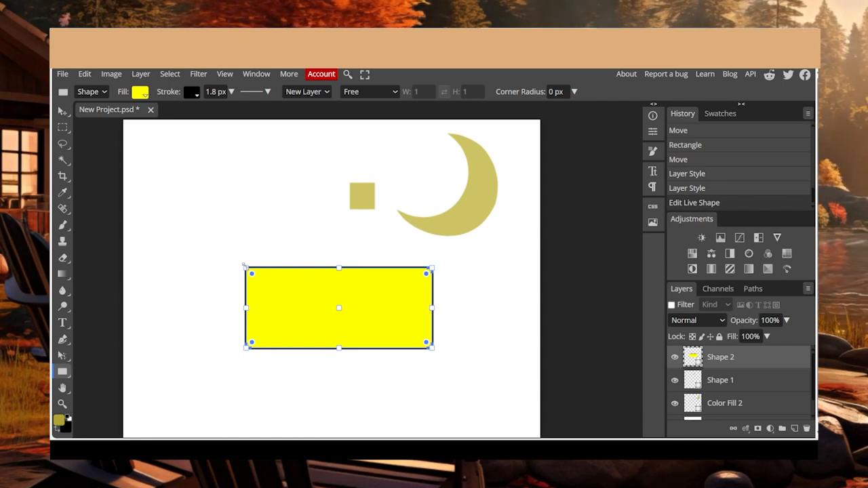
- Enlarge the yellow rectangle from its upper-left corner, and select its shape path and move it down
drag(244, 265, 231, 242)
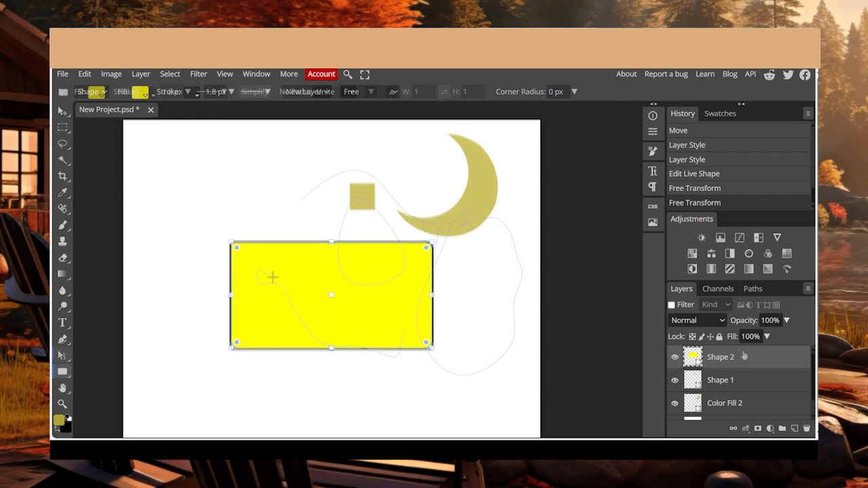
click(753, 290)
click(735, 352)
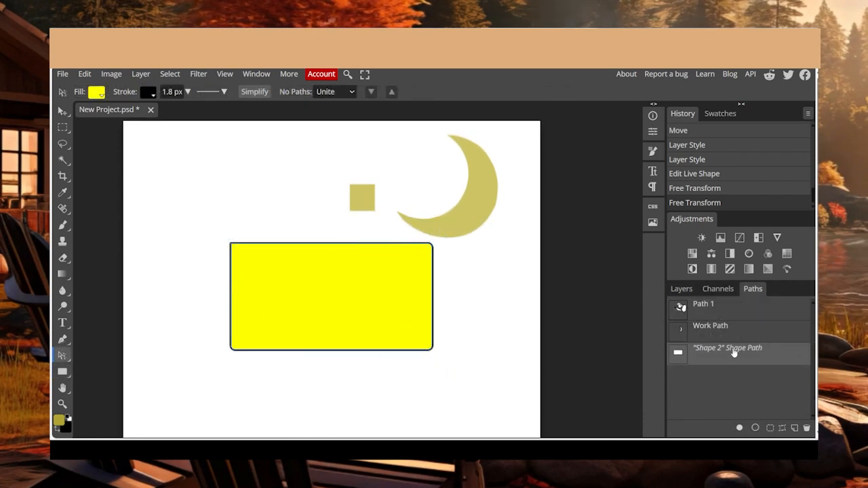
drag(396, 333, 397, 358)
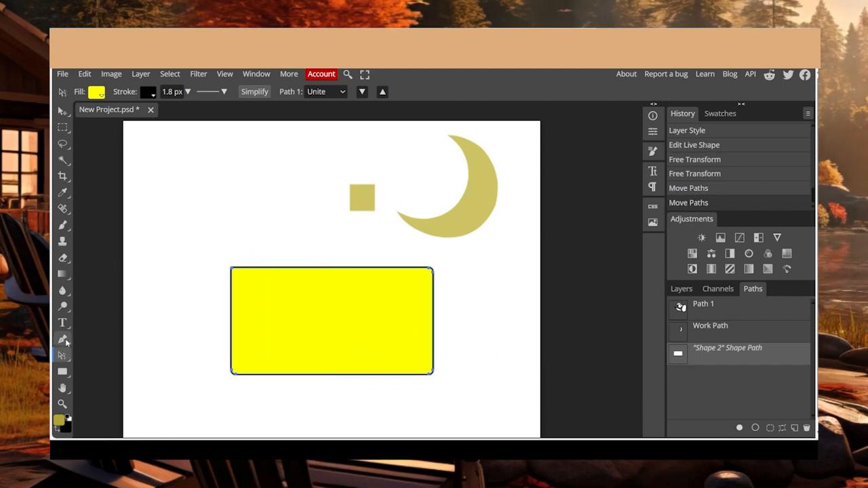
- Try the Pixels drawing mode for the Rectangle tool and switch back to Shape mode
right_click(63, 372)
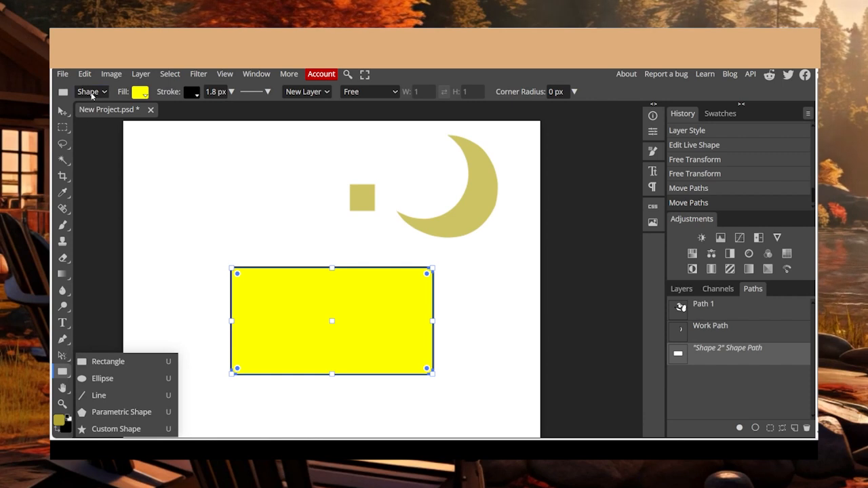
click(91, 96)
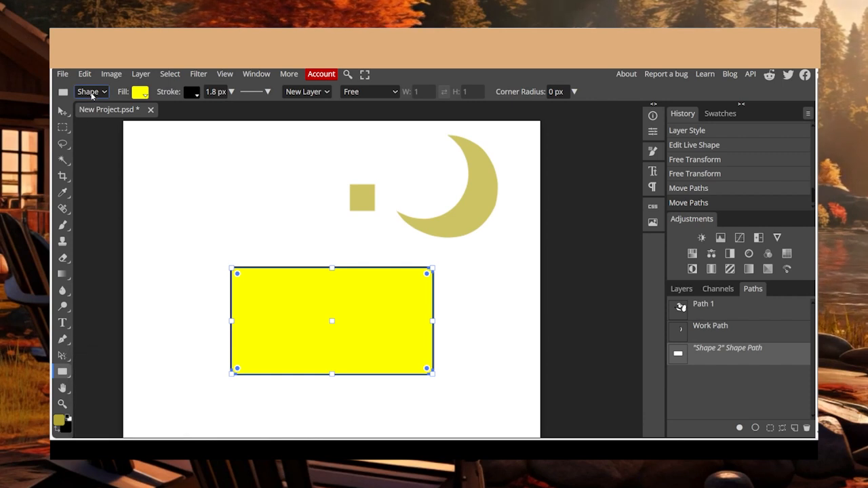
click(93, 128)
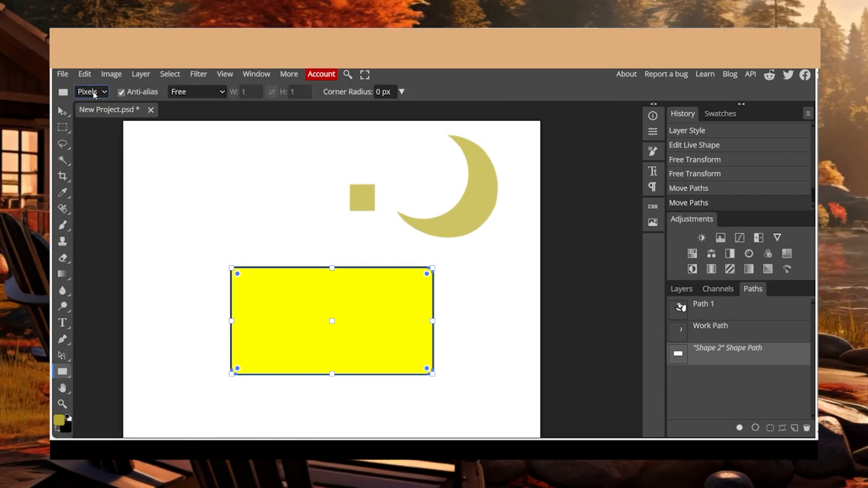
click(93, 109)
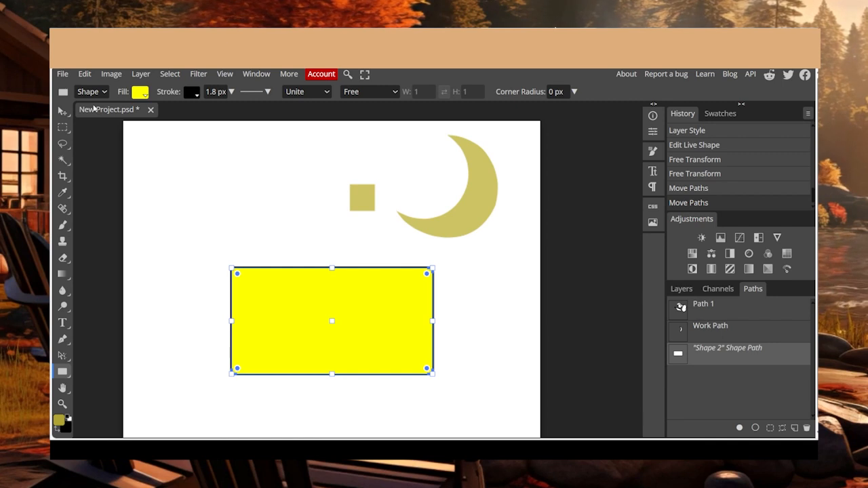
- Add two anchor points along the top edge of the yellow rectangle with the Pen tool
click(62, 339)
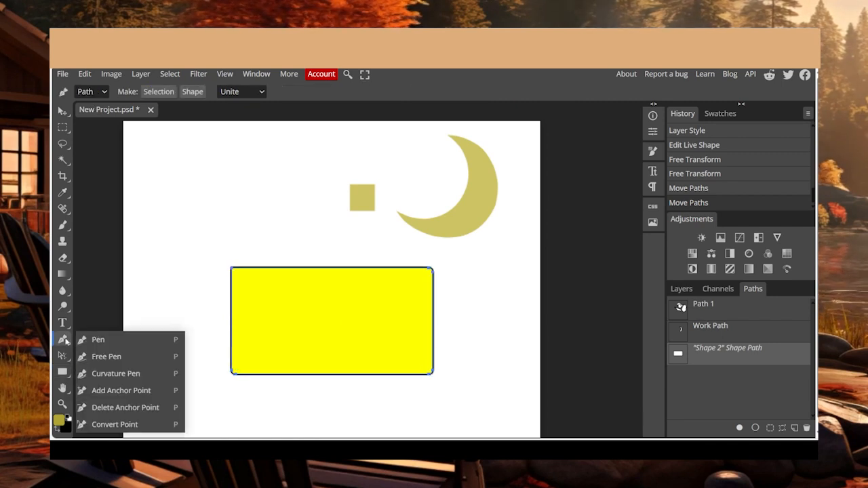
click(100, 340)
click(681, 289)
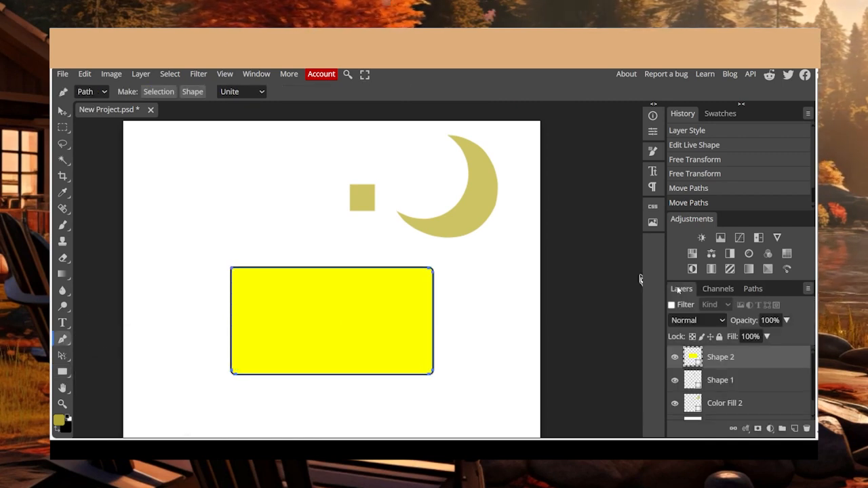
click(353, 271)
click(62, 339)
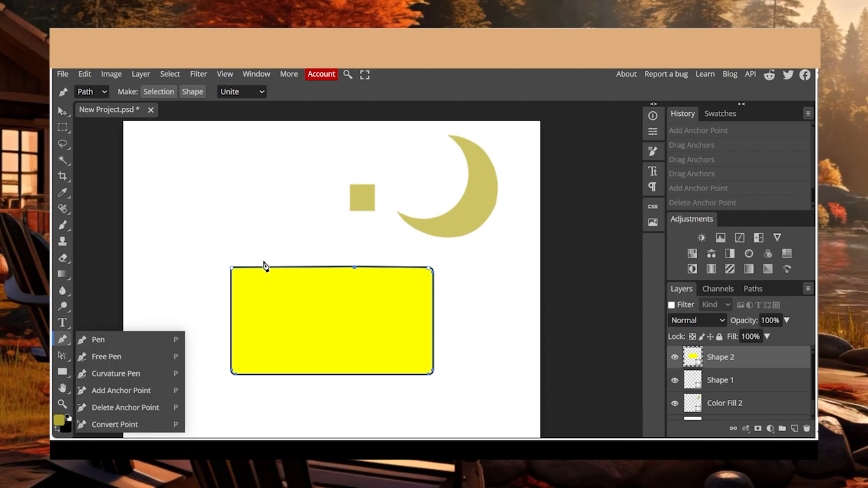
click(299, 272)
click(299, 272)
- Reshape the yellow rectangle by pulling its anchors into a top peak, a notch and a pointed right side, and curve the left side
drag(292, 269, 291, 215)
drag(354, 267, 348, 303)
drag(432, 373, 461, 331)
drag(232, 268, 201, 318)
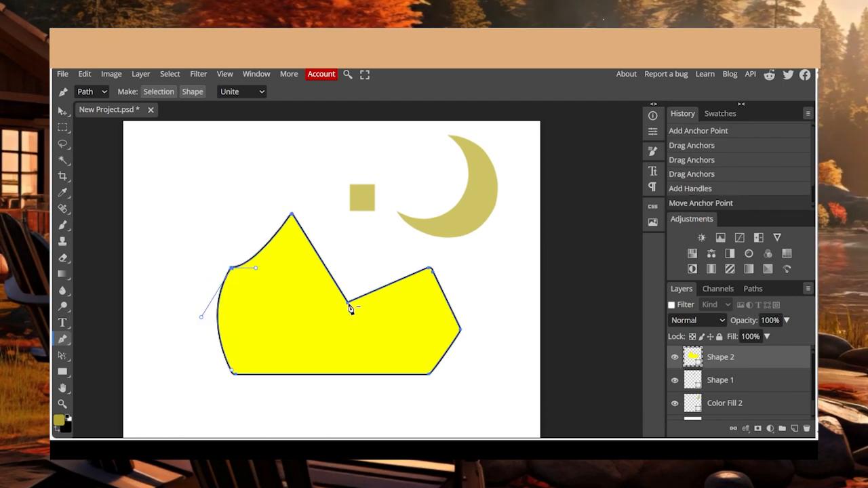
- Switch to the Custom Shape tool and examine the shape library's categories, such as alphabet, animals and arrows
click(63, 372)
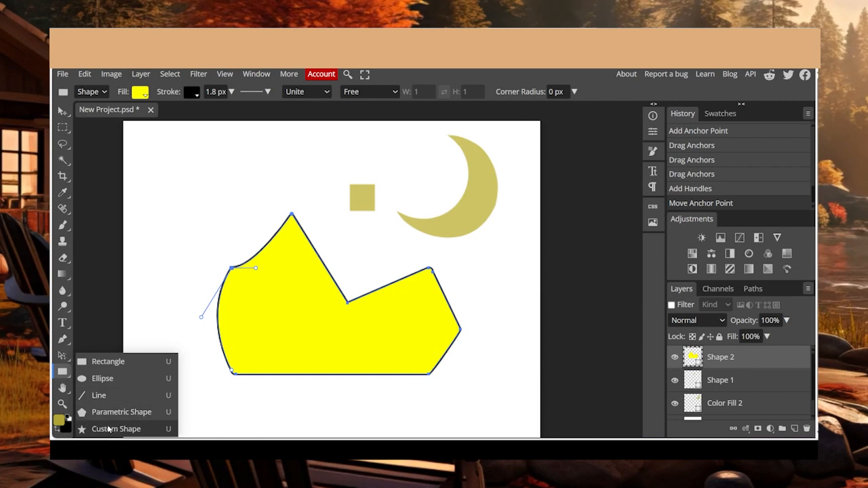
click(109, 428)
click(525, 91)
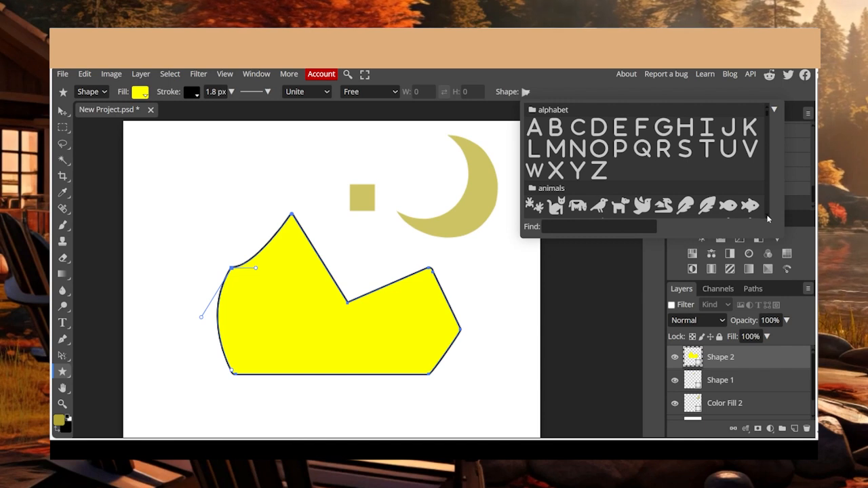
scroll(769, 219, down, 2)
scroll(768, 218, down, 10)
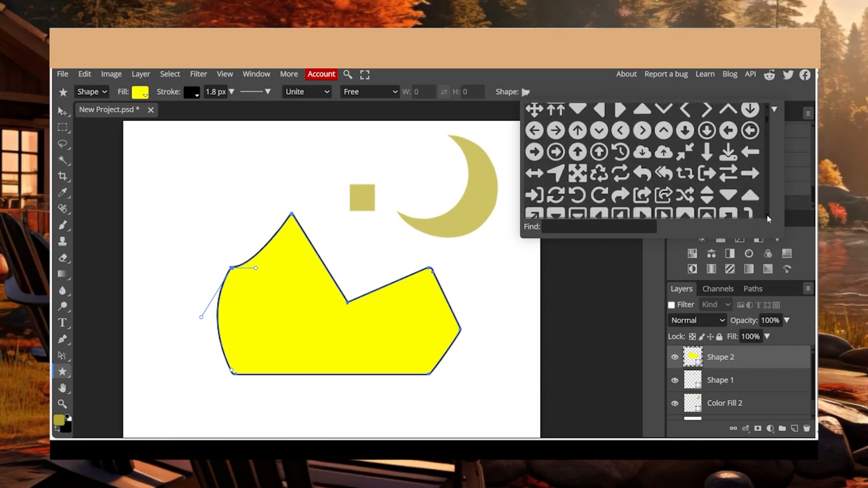
scroll(768, 218, down, 12)
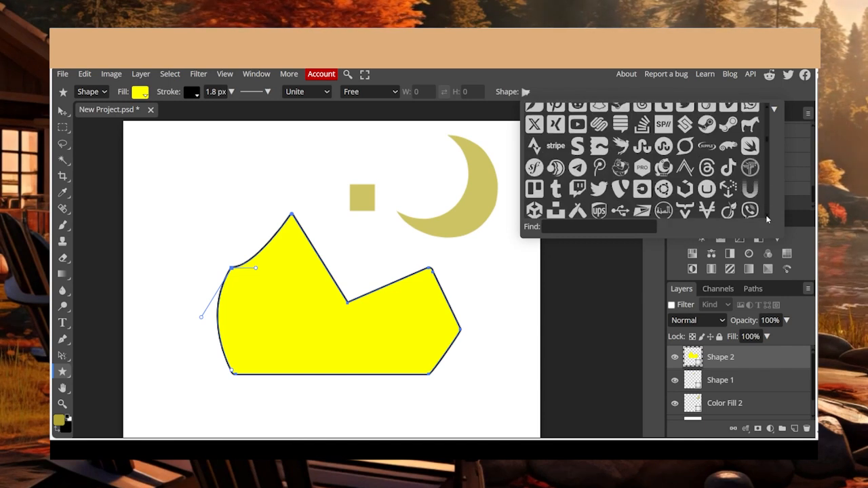
scroll(769, 219, down, 3)
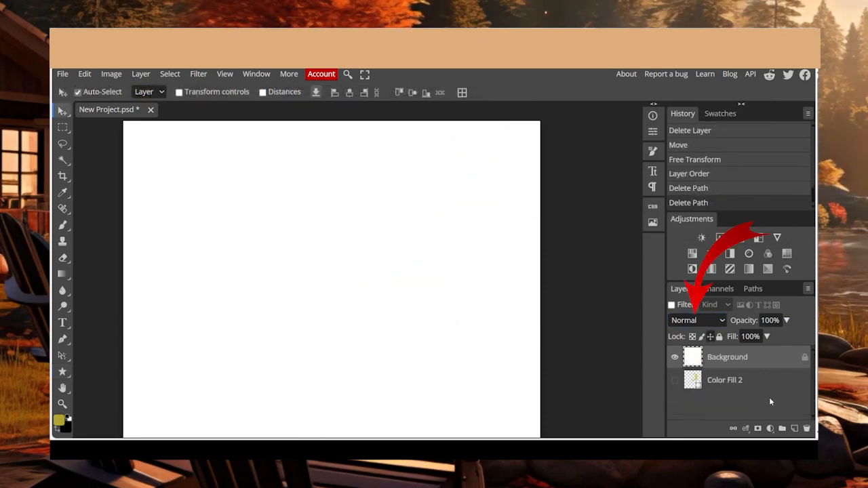
- Place the gallery image of a blue bird on a blossom branch in the document and add a new empty layer above it
click(649, 224)
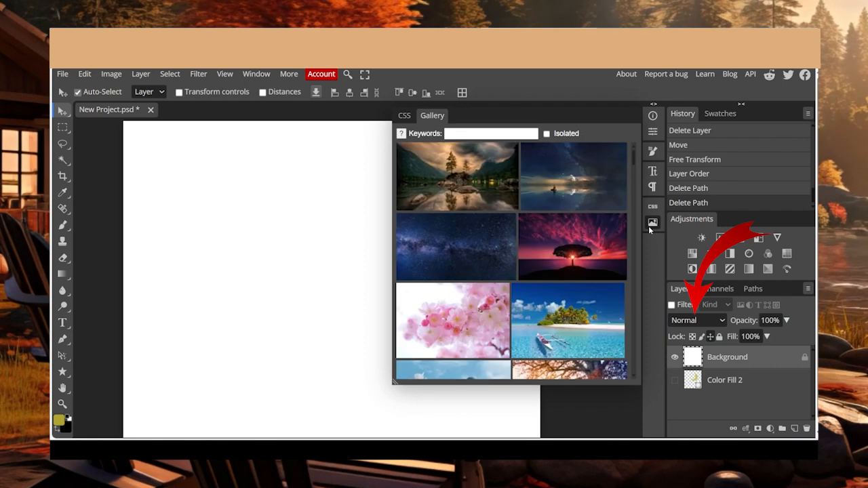
drag(633, 156, 633, 163)
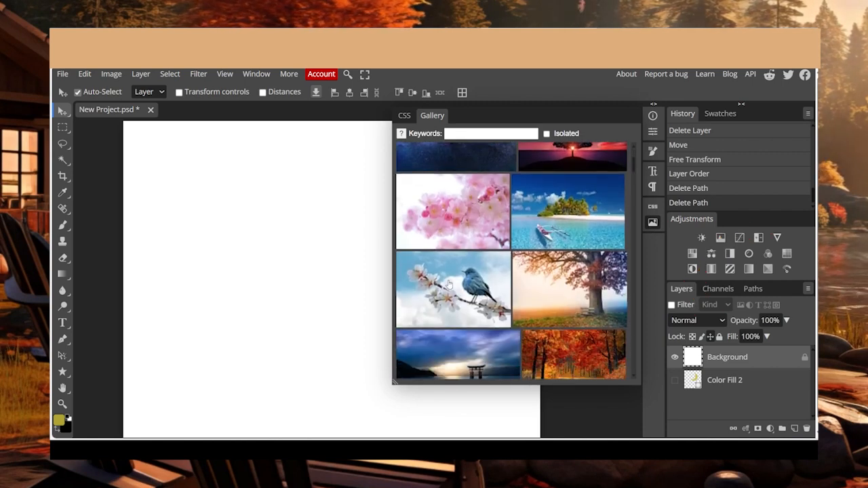
click(448, 284)
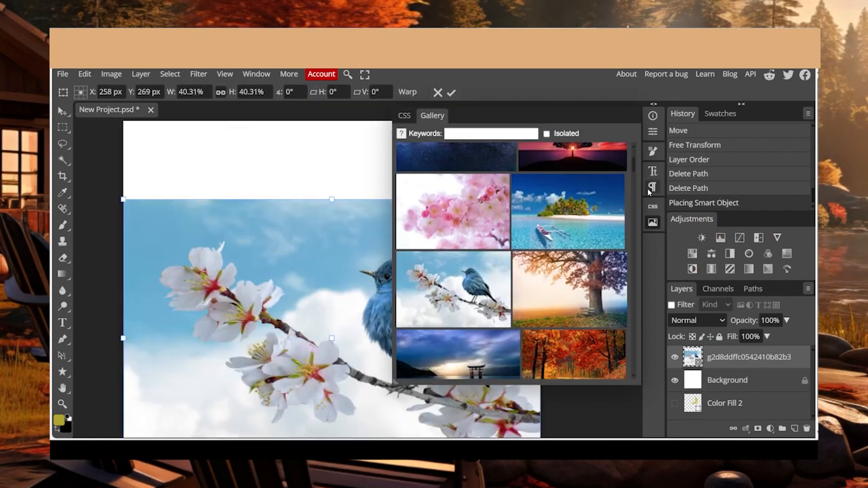
click(795, 429)
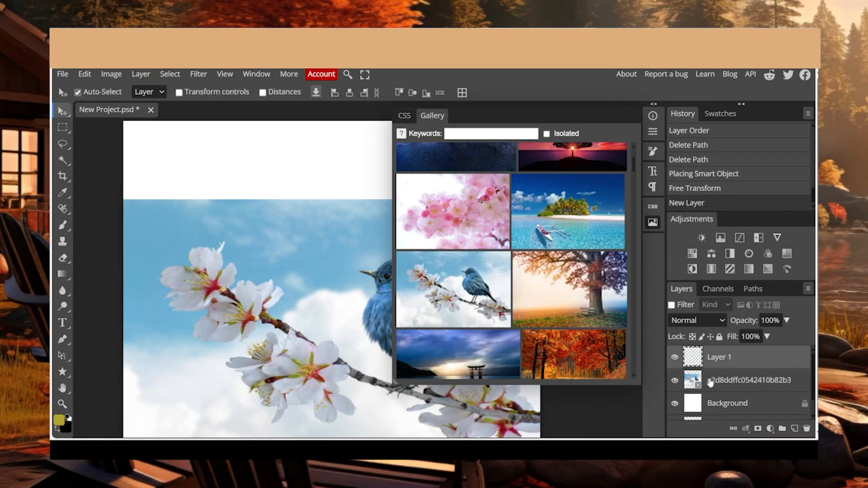
click(653, 221)
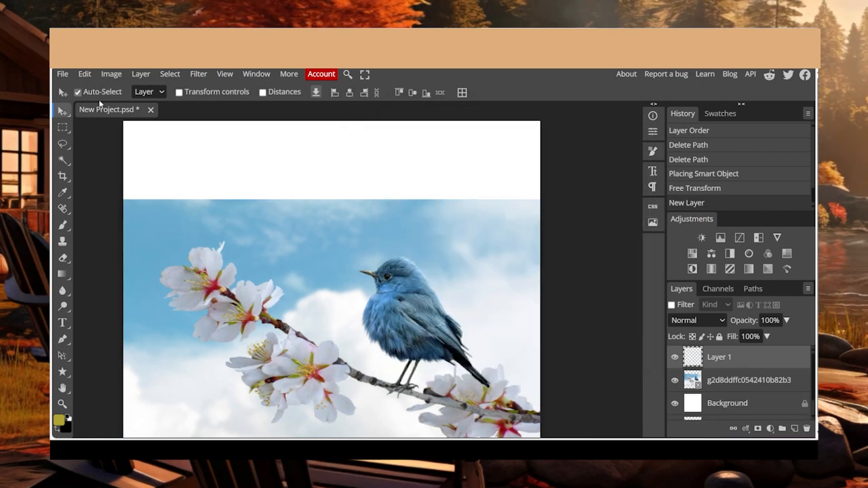
- Fill the new empty layer with a custom dark pink colour
click(84, 74)
click(97, 254)
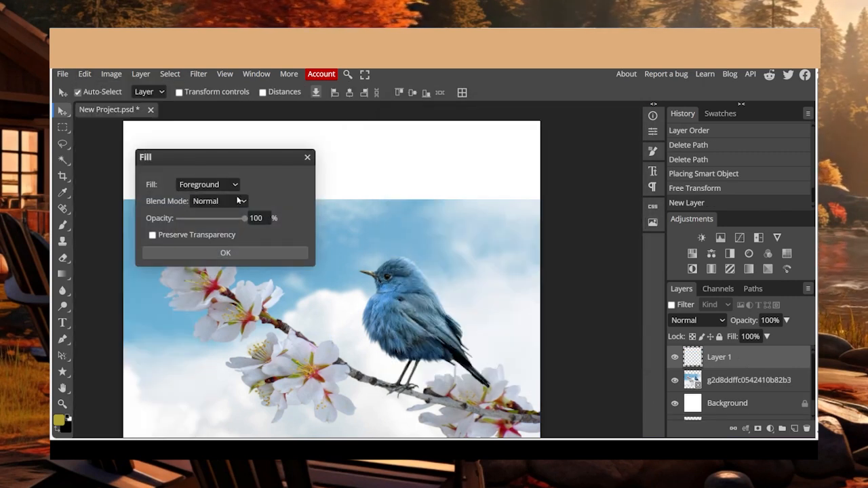
click(207, 184)
click(204, 206)
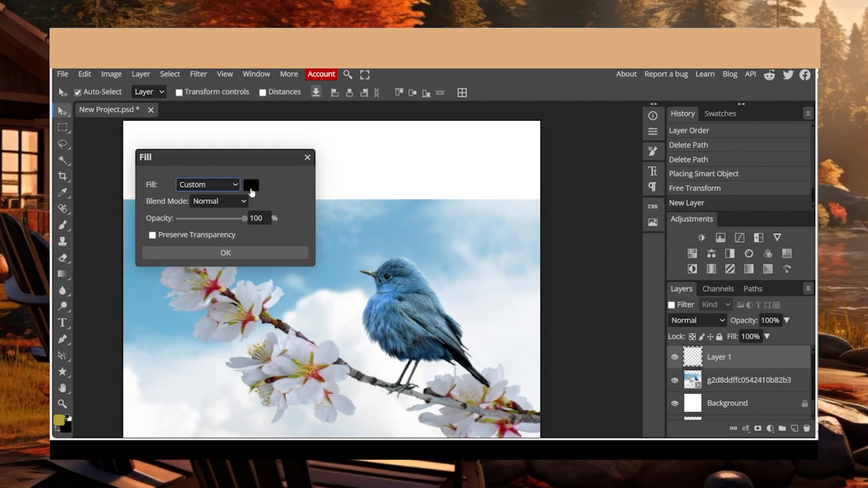
click(251, 184)
click(364, 269)
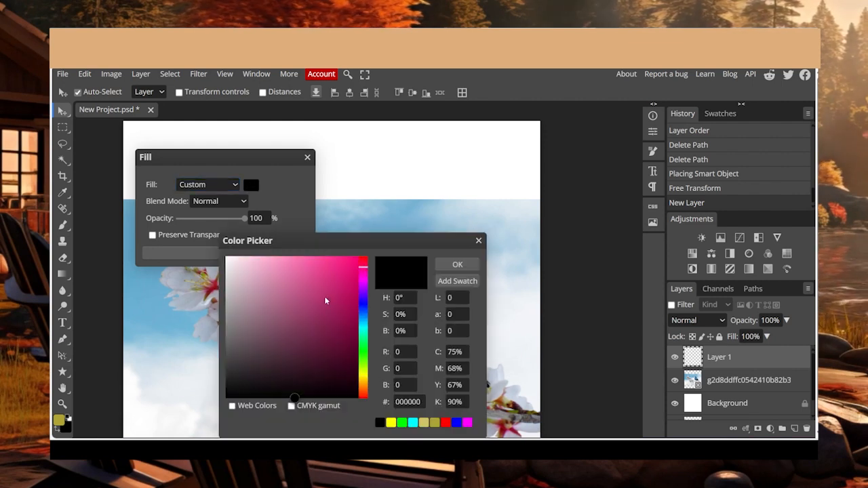
click(318, 310)
click(457, 264)
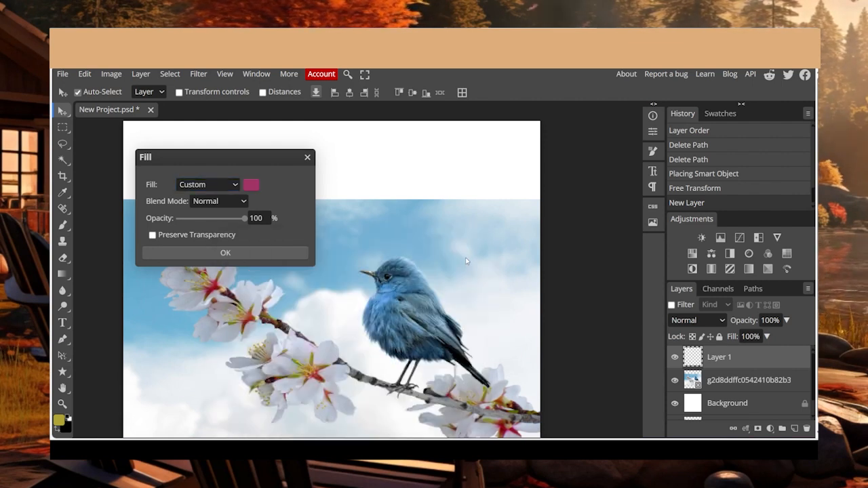
click(287, 253)
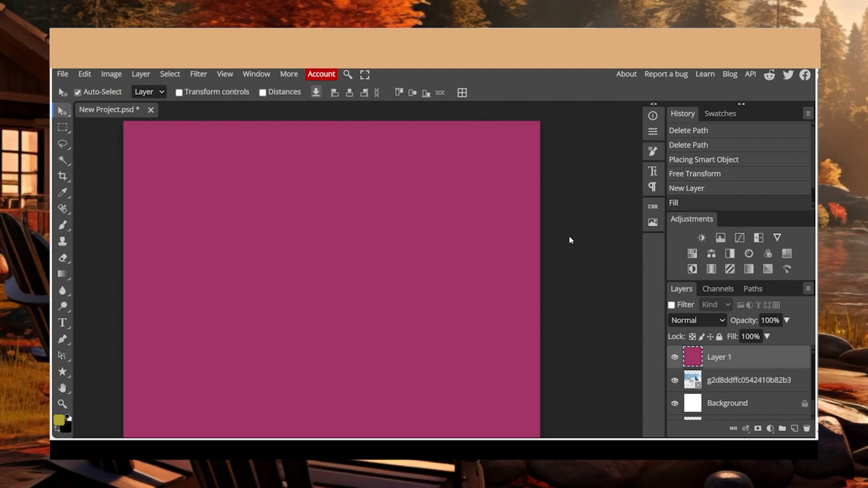
- Bring the whole pink-filled canvas into view and shift it up and to the right
key(ctrl+minus)
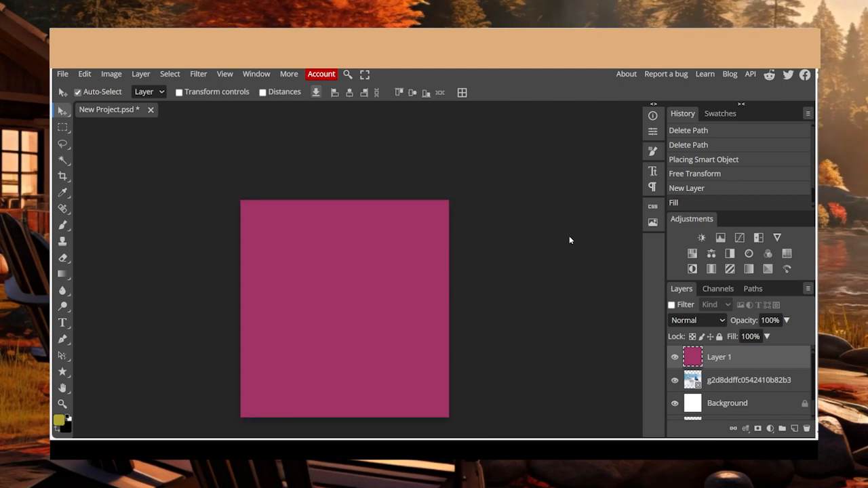
click(63, 388)
drag(296, 320, 328, 254)
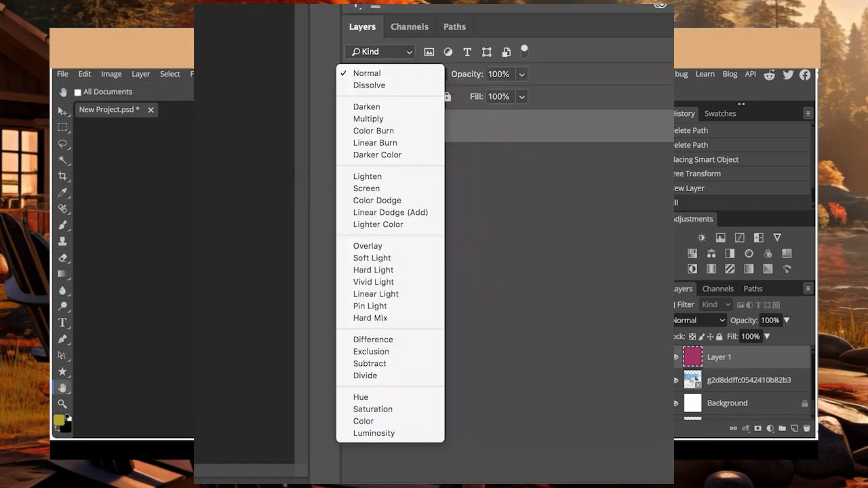
- Compare the canvas with the pink Layer 1 shown and hidden in Normal blend mode
key(ctrl+plus)
drag(298, 238, 302, 292)
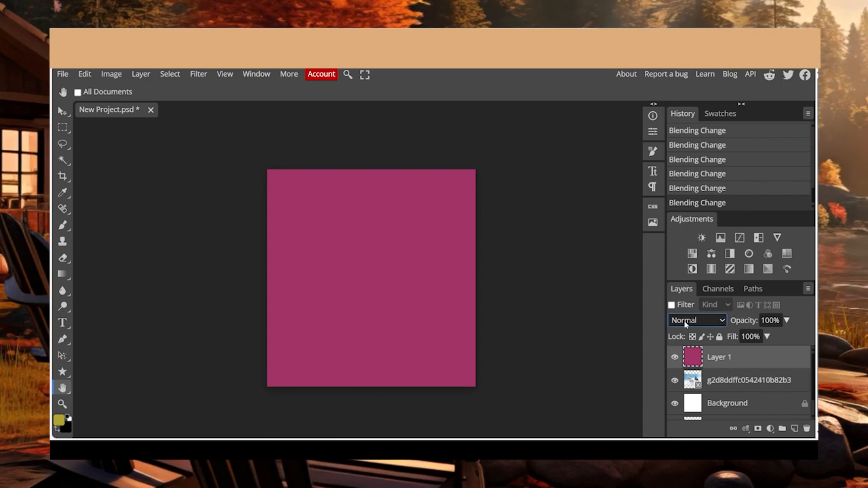
click(675, 358)
click(675, 358)
click(675, 358)
click(675, 358)
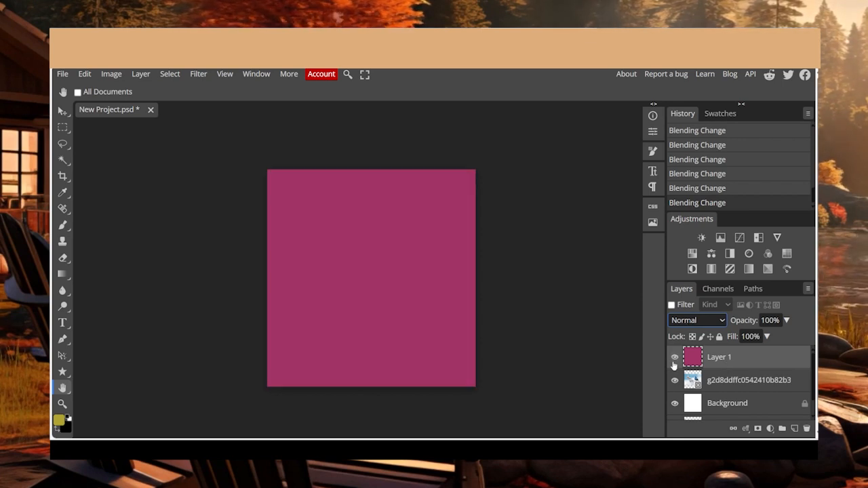
- Set Layer 1's blend mode to Dissolve and compare the canvas with that layer shown and hidden
click(675, 358)
click(674, 360)
click(675, 359)
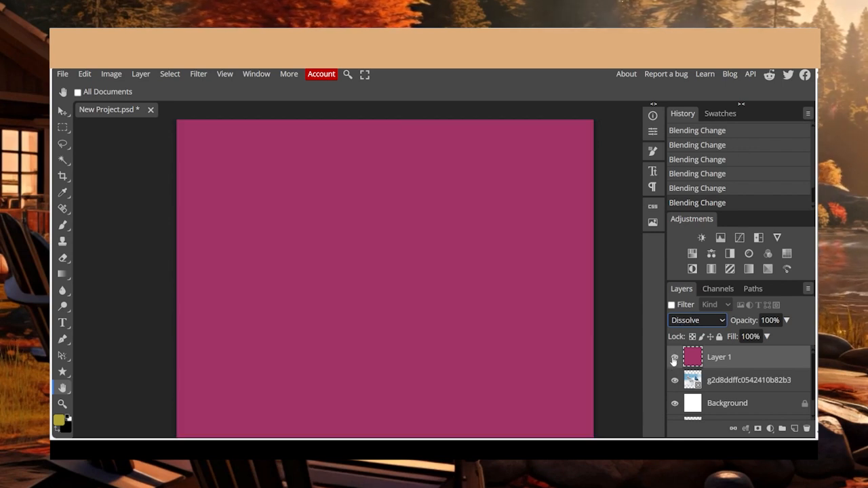
- Lower the Dissolve layer's opacity gradually to 0% and raise it back to 100%
click(770, 321)
scroll(770, 321, down, 20)
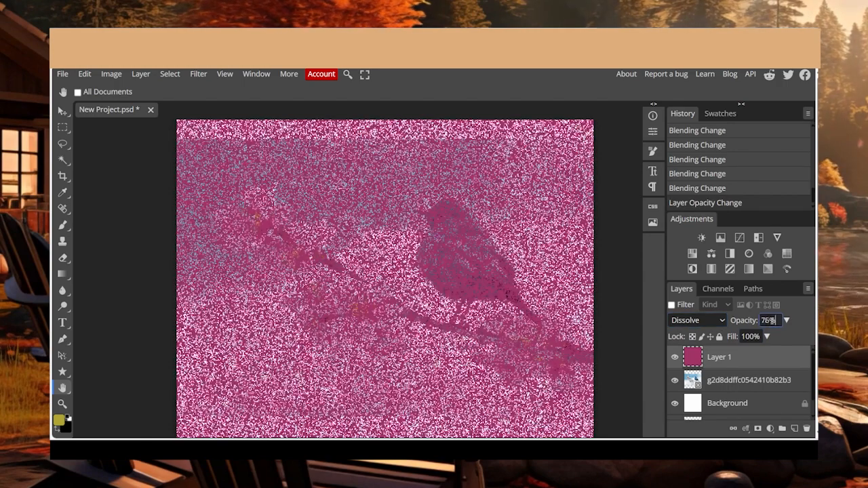
scroll(770, 320, down, 20)
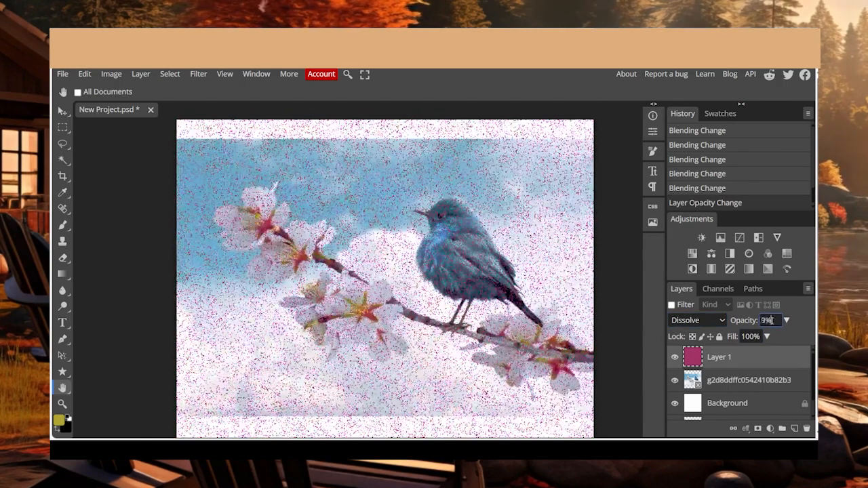
scroll(770, 320, down, 9)
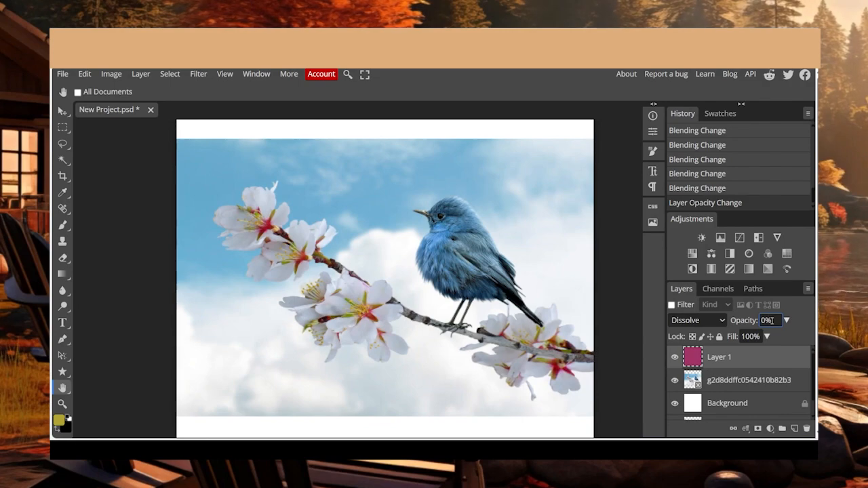
scroll(770, 321, up, 20)
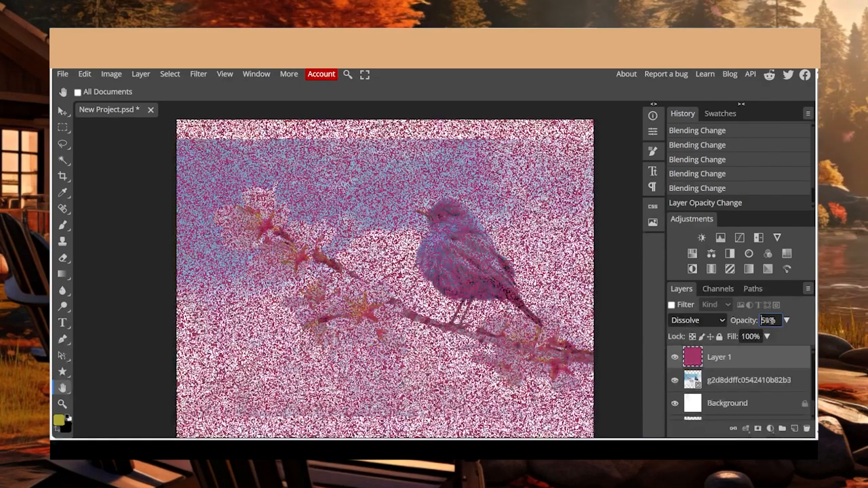
scroll(769, 320, up, 20)
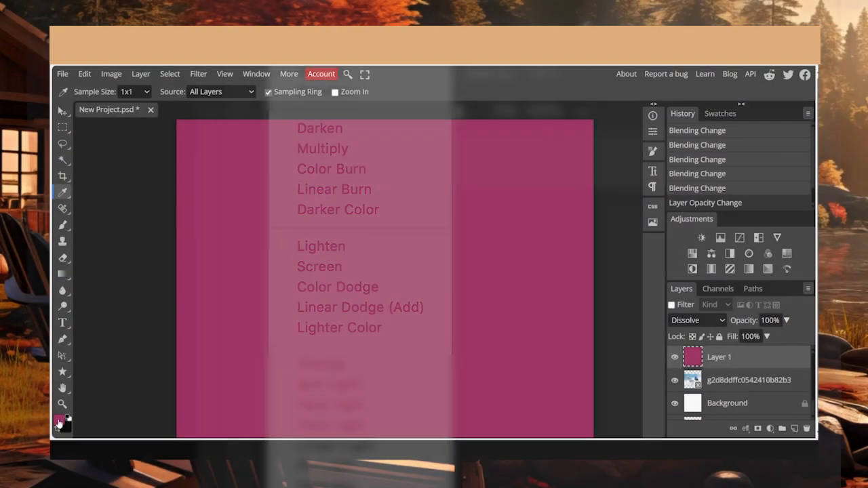
- Examine the brightness value of the pink foreground colour in the Color Picker
click(60, 421)
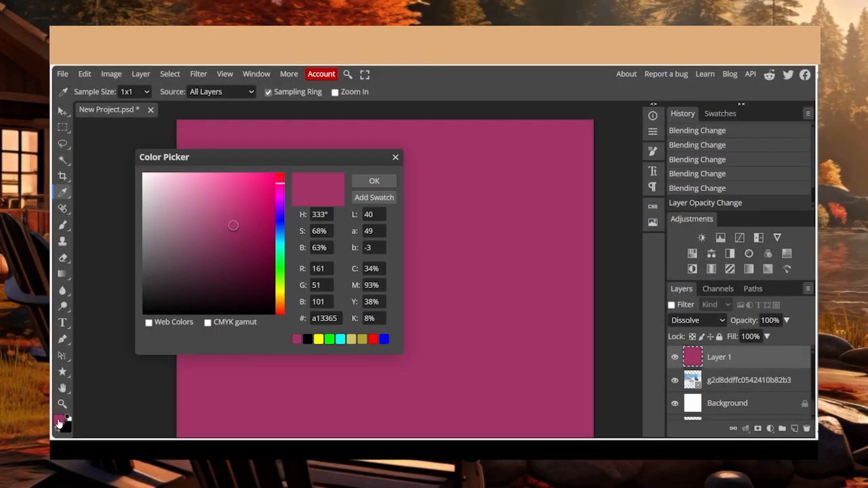
click(313, 248)
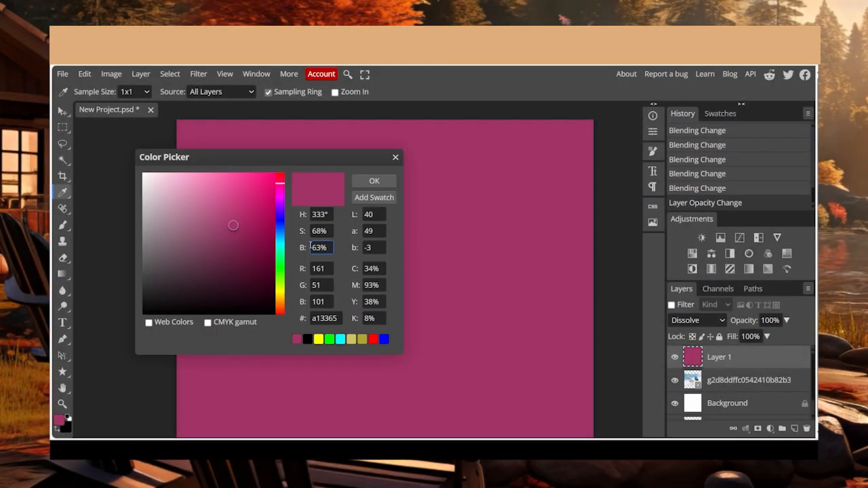
drag(311, 247, 329, 246)
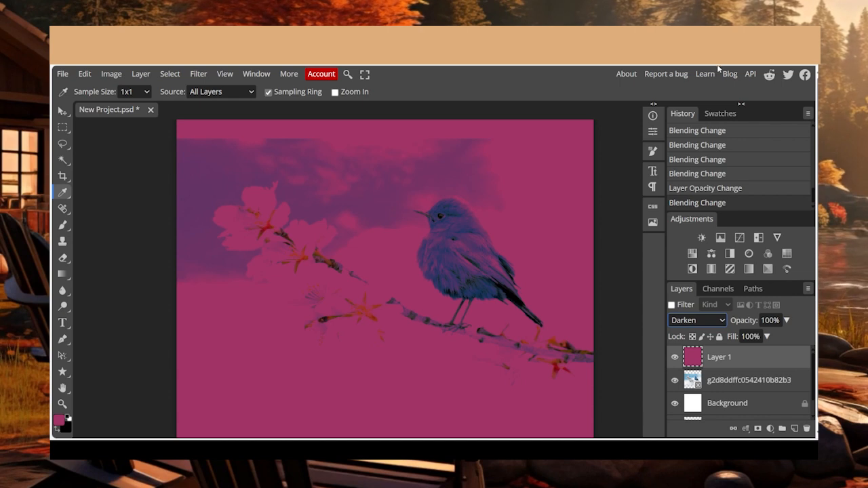
- Set Layer 1's blend mode to Normal and hide the layer, and undo the recent blend mode changes
click(709, 328)
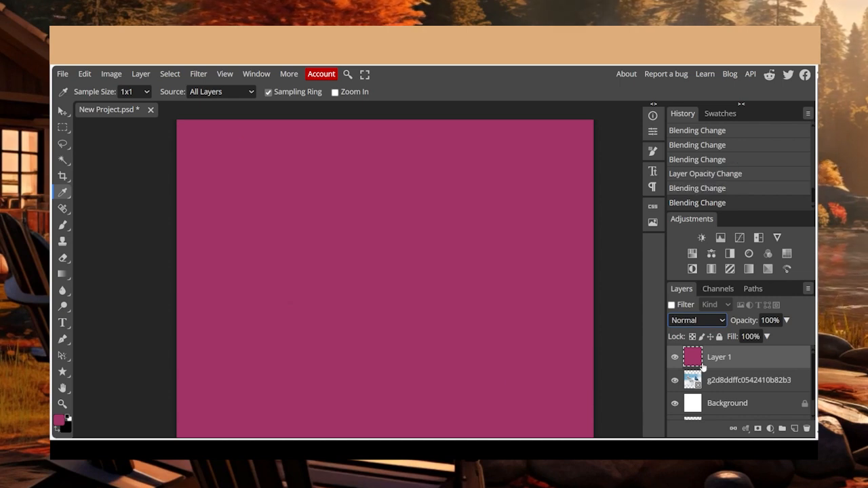
click(676, 359)
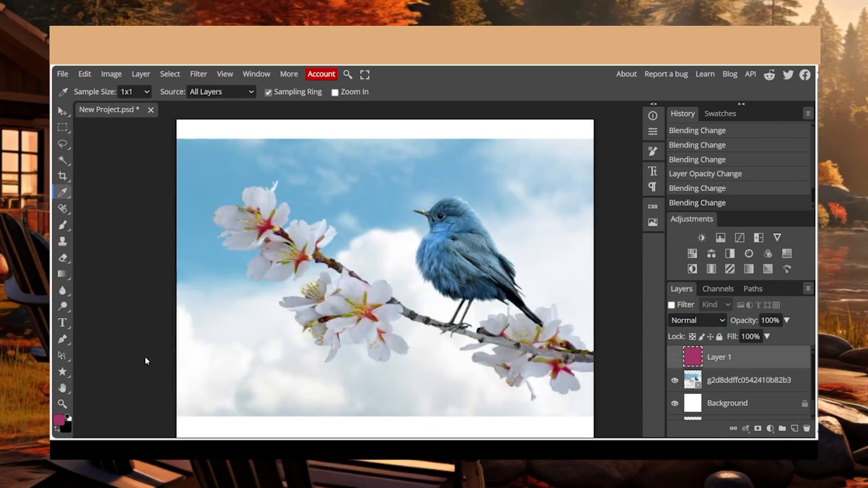
key(ctrl+z)
key(ctrl+z)
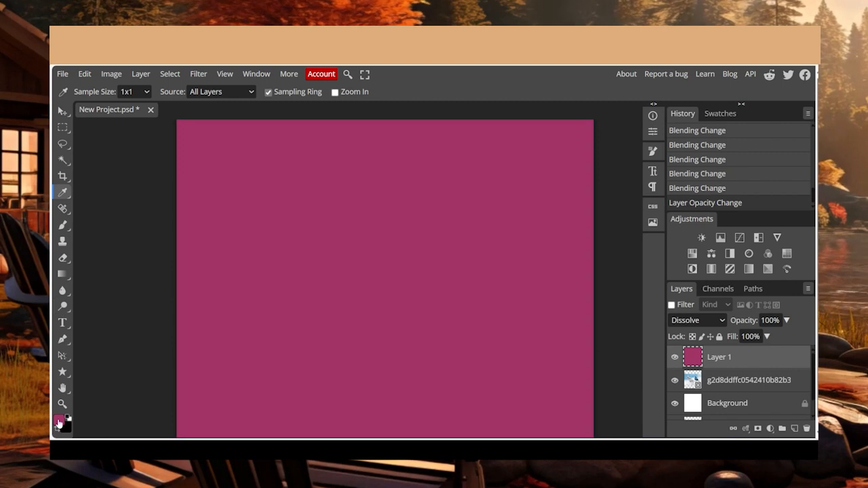
- Compare the brightness values of the pink foreground colour and the white foreground colour in the Color Picker
click(59, 422)
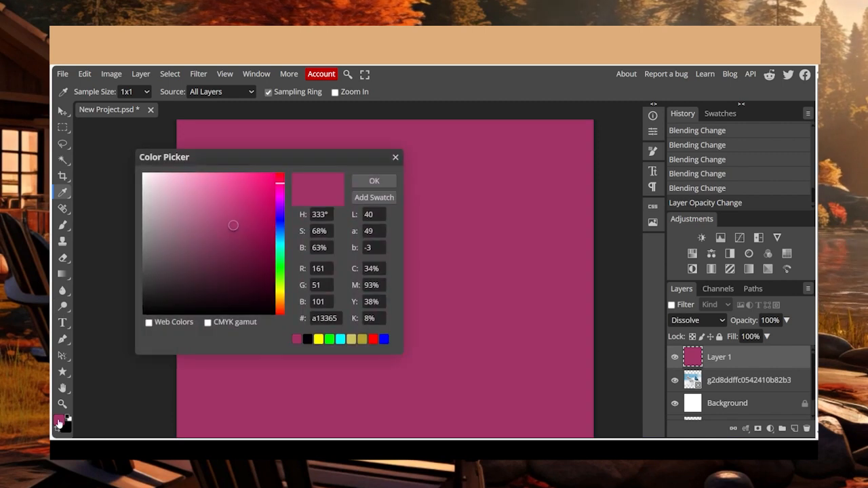
click(325, 247)
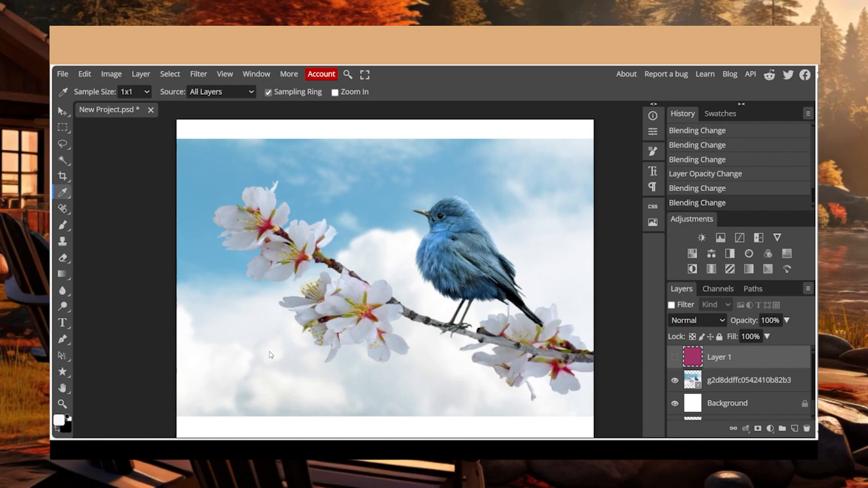
click(60, 422)
click(319, 248)
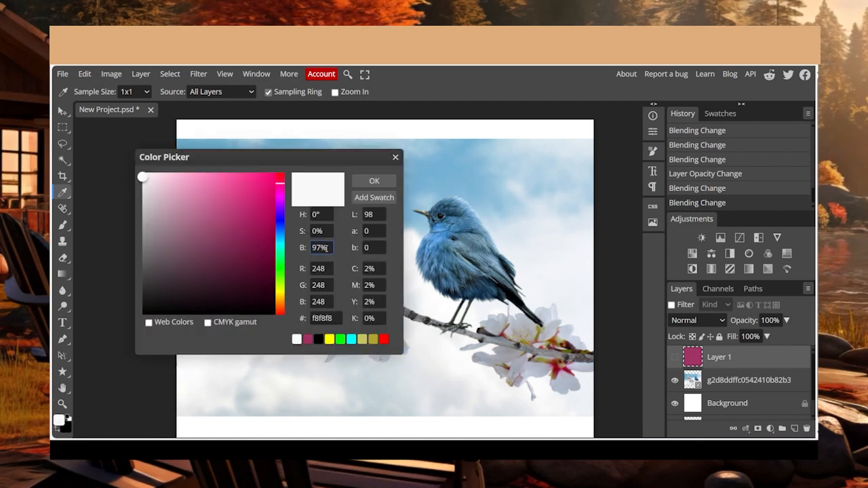
drag(340, 248, 303, 248)
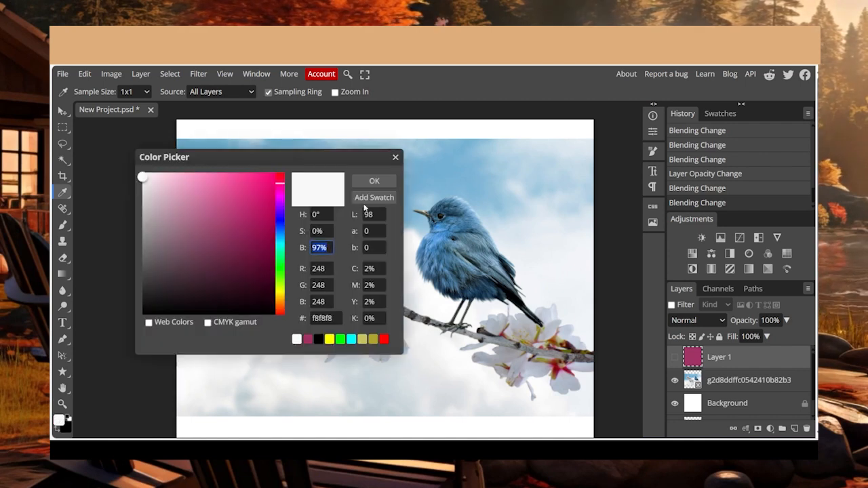
click(374, 180)
- Show the pink Layer 1 again and set its blend mode to Darken
click(675, 357)
click(692, 326)
click(703, 80)
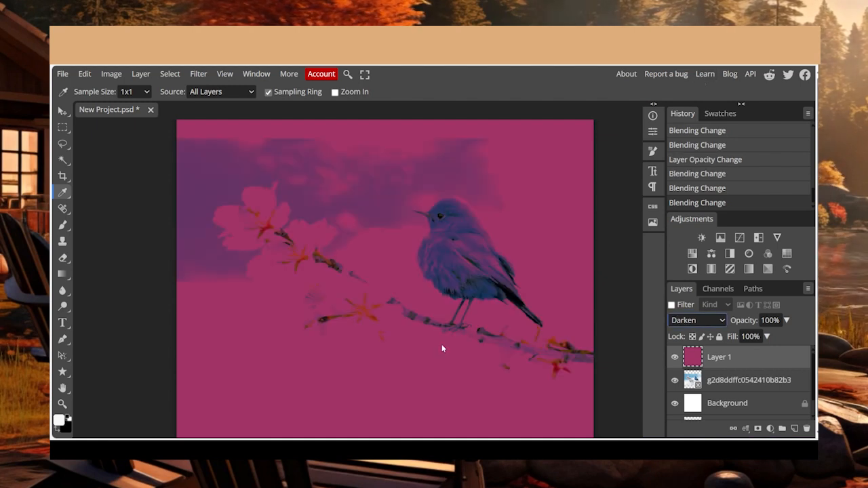
- Toggle Layer 1's visibility repeatedly to compare the Darken effect with the original bird photo
click(675, 357)
click(675, 357)
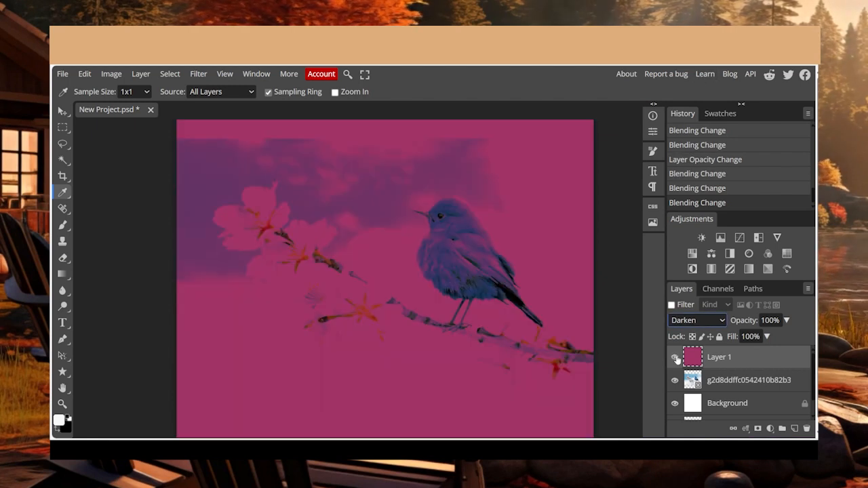
click(675, 356)
click(675, 357)
click(675, 357)
click(675, 357)
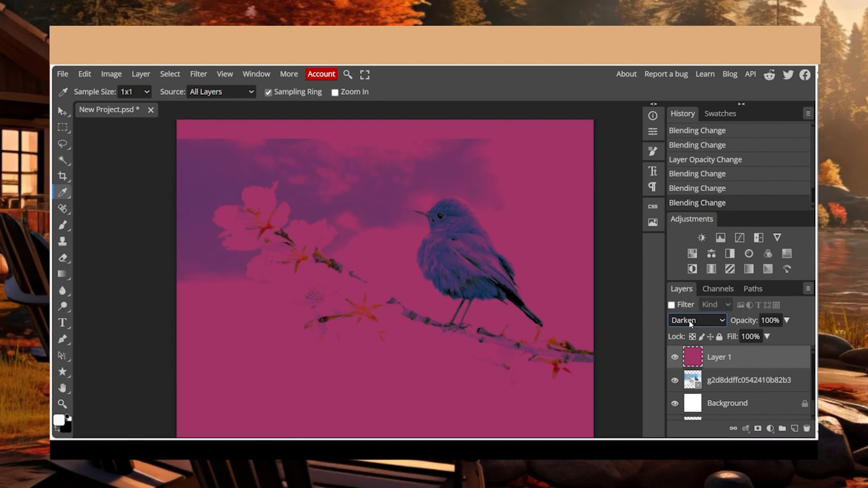
- Toggle the bird photo layer's visibility repeatedly to examine what it contributes beneath the Darken layer
click(677, 381)
click(677, 381)
click(677, 381)
click(677, 381)
click(677, 381)
click(677, 382)
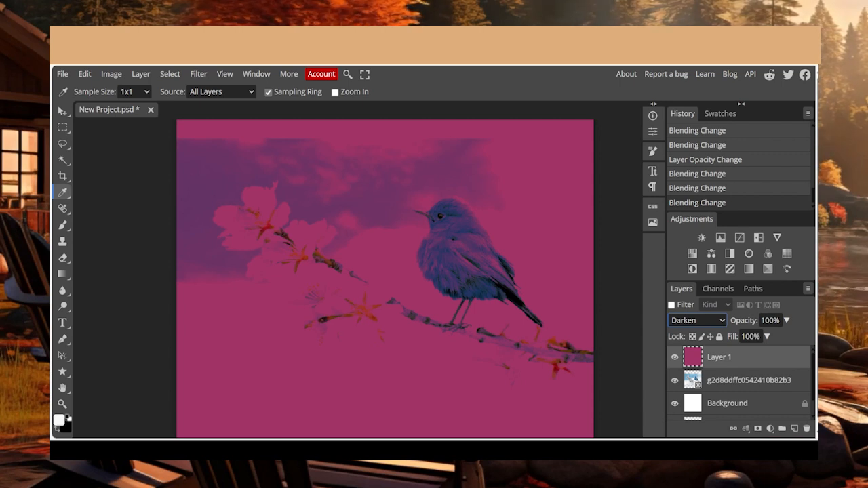
- Hide Layer 1, rasterize the bird photo layer and brush a black spot and a white spot into the sky above the bird
click(675, 357)
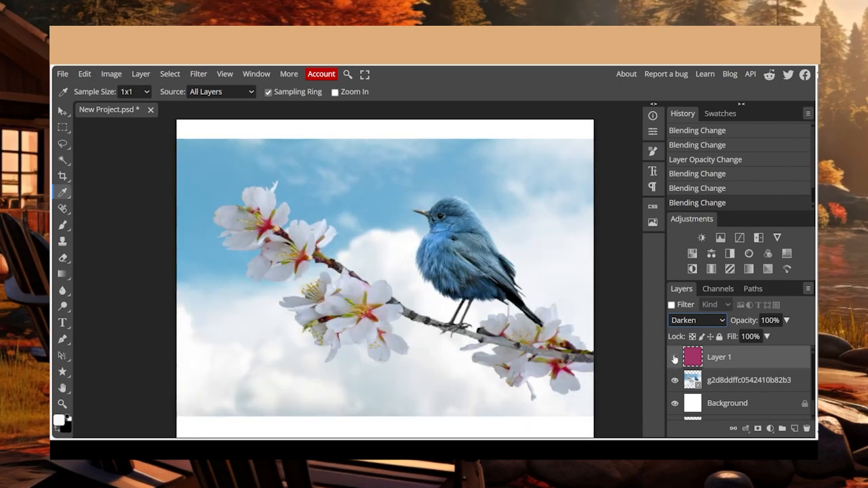
click(511, 296)
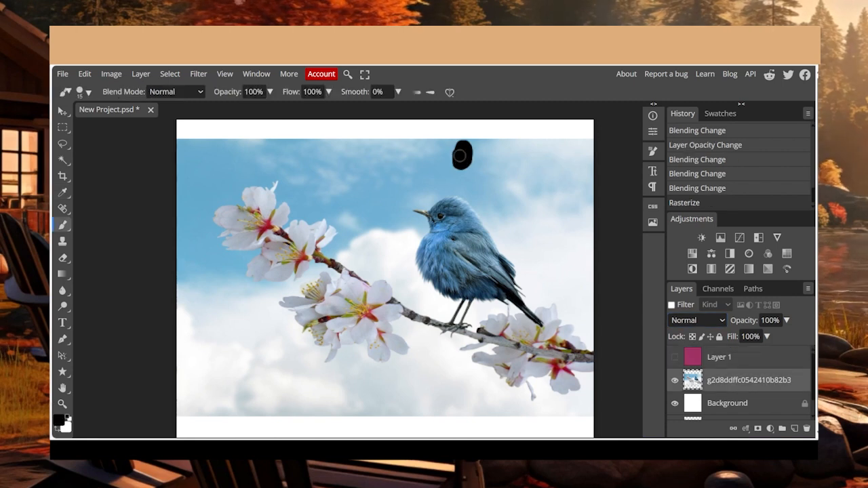
mouse_move(460, 156)
mouse_down()
mouse_move(425, 143)
mouse_move(420, 159)
mouse_move(397, 159)
mouse_up()
click(58, 429)
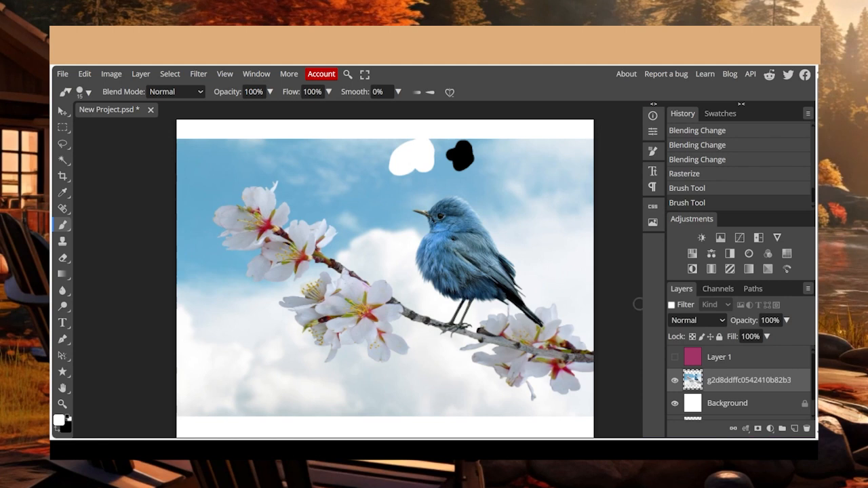
- Toggle Layer 1's visibility to compare how Darken affects the black and white painted spots
click(675, 358)
click(675, 357)
click(675, 358)
click(675, 357)
click(675, 358)
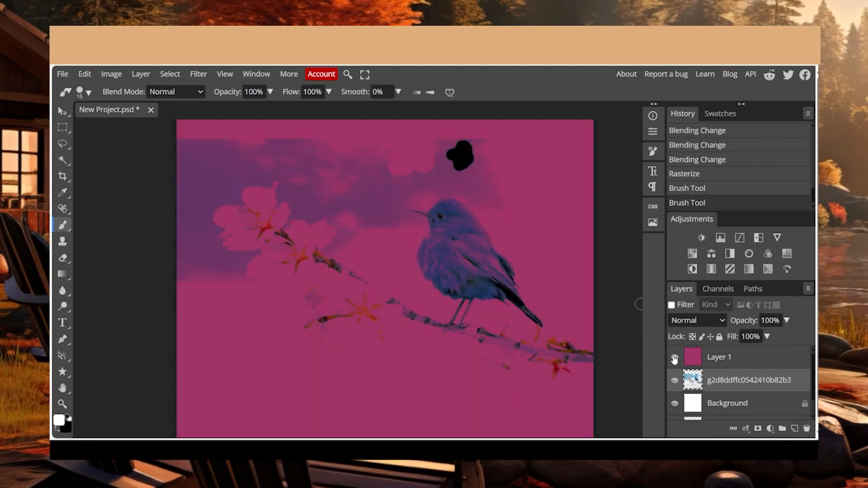
click(675, 358)
click(675, 358)
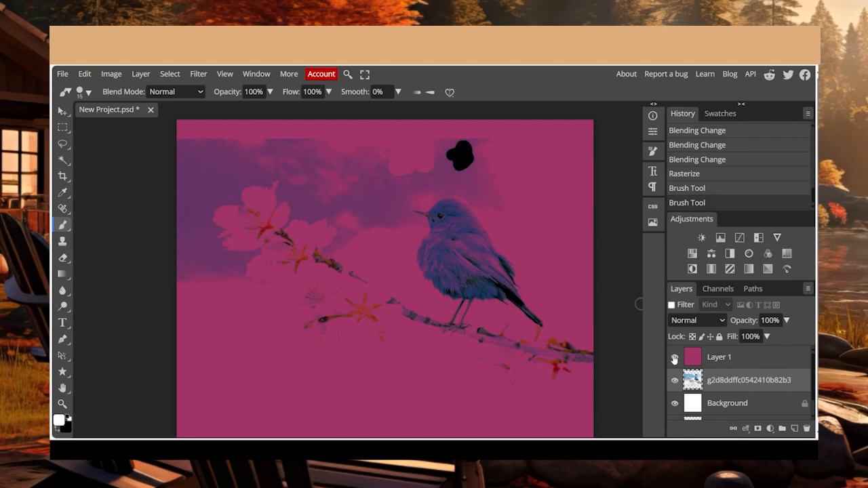
click(675, 359)
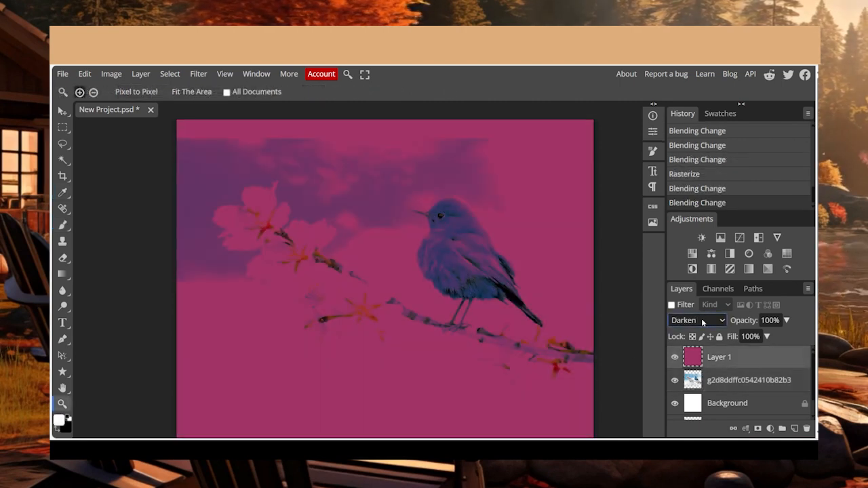
- Set Layer 1's blend mode to Lighten and compare the result with the photo layer and Layer 1 each shown and hidden
click(703, 323)
click(695, 171)
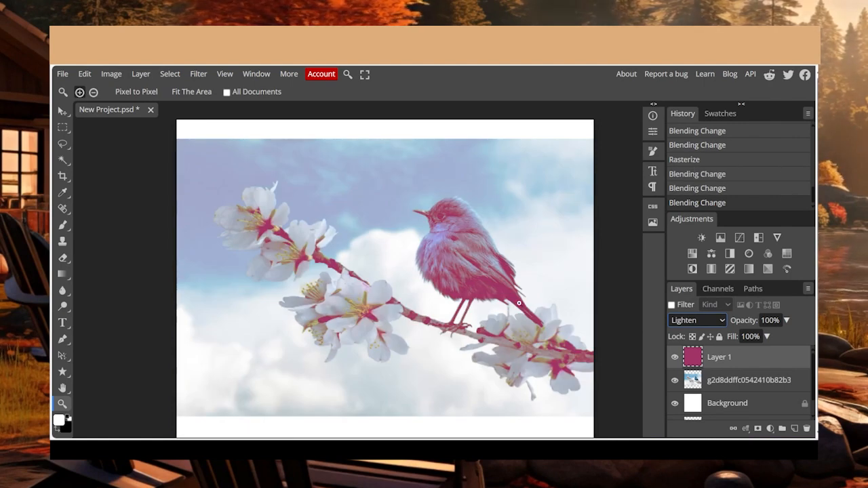
click(674, 380)
click(674, 380)
click(675, 359)
click(675, 362)
click(675, 361)
click(675, 362)
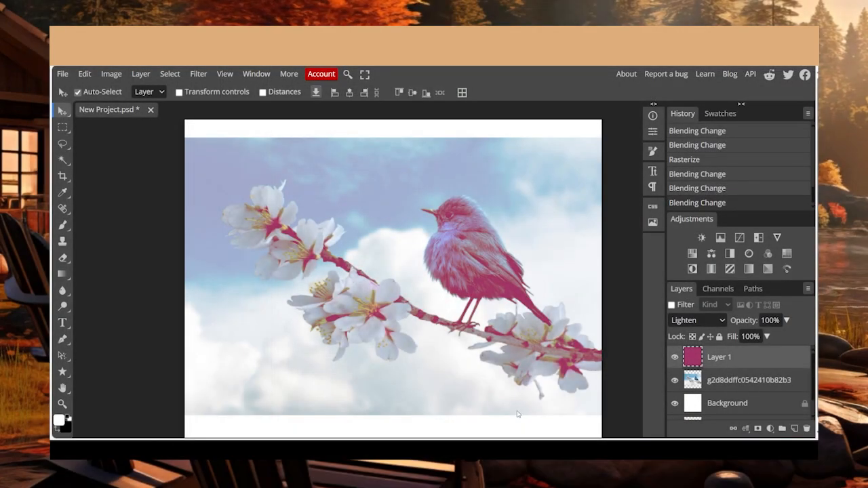
- Set Layer 1's blend mode to Multiply and alternate it with Darken to compare the two, ending on Darken
click(690, 320)
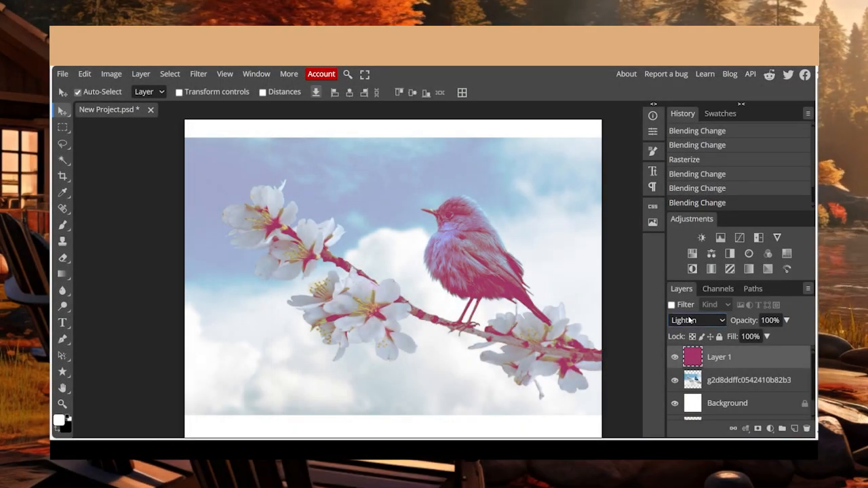
click(685, 97)
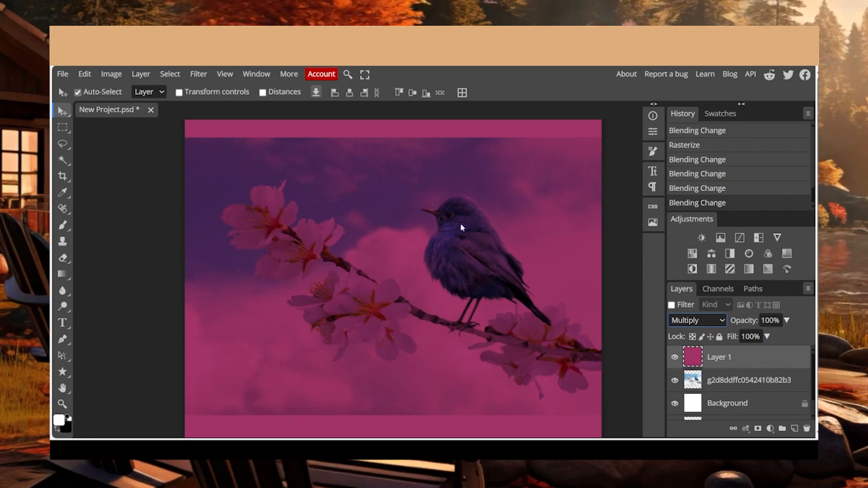
key(Up)
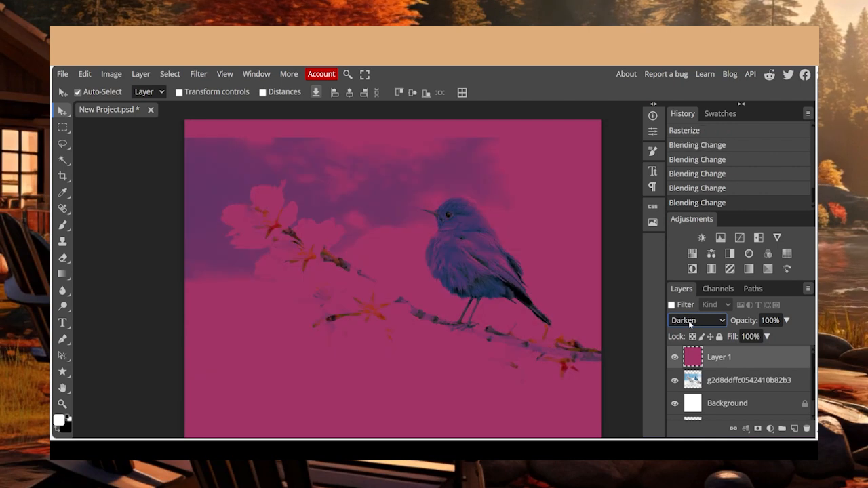
key(Down)
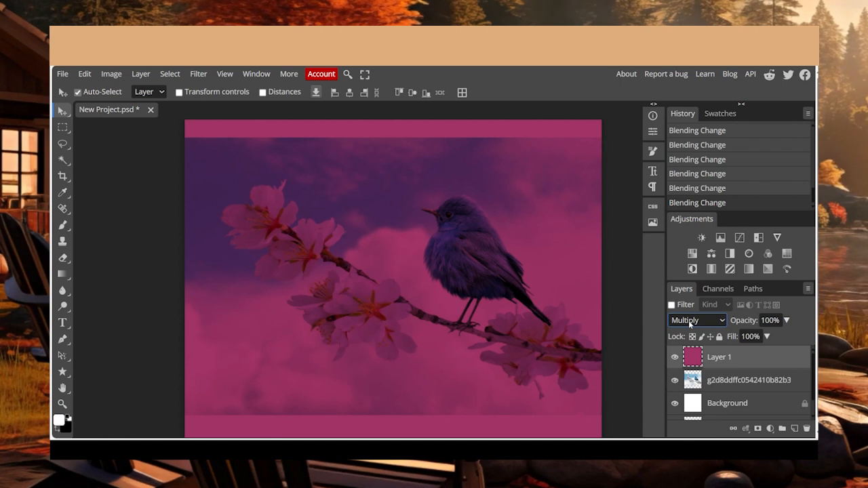
key(Up)
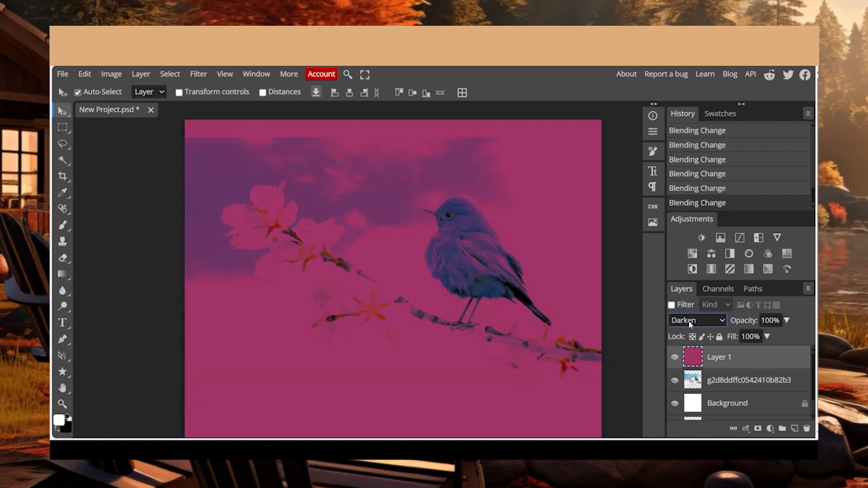
- Set Layer 1's blend mode to Multiply and refill the layer with a darker pink at 44% brightness (#702446)
key(Down)
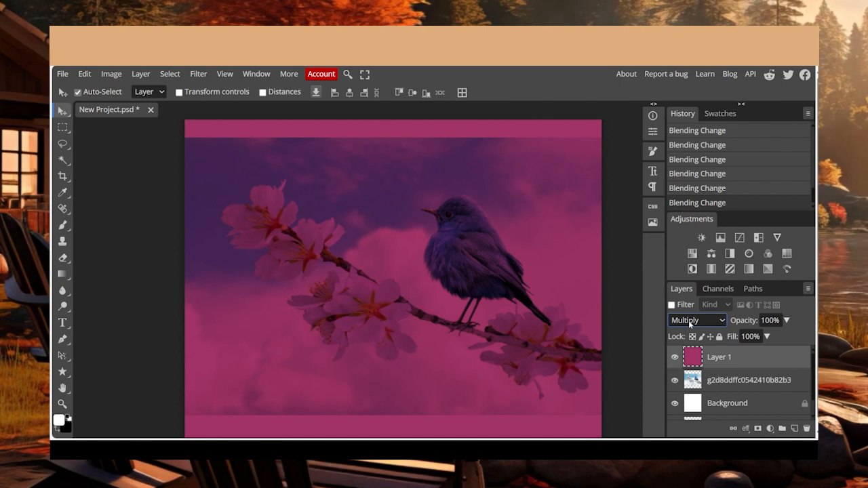
click(84, 74)
click(95, 253)
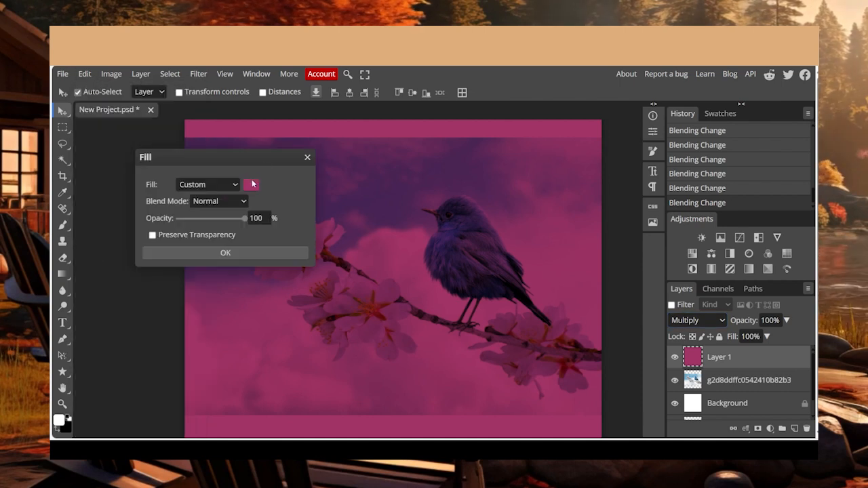
click(254, 184)
click(405, 332)
scroll(405, 331, down, 19)
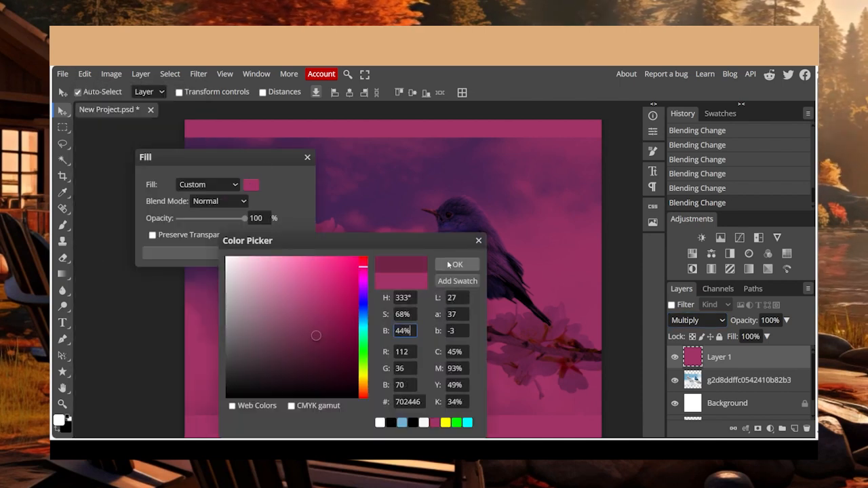
click(449, 265)
click(285, 252)
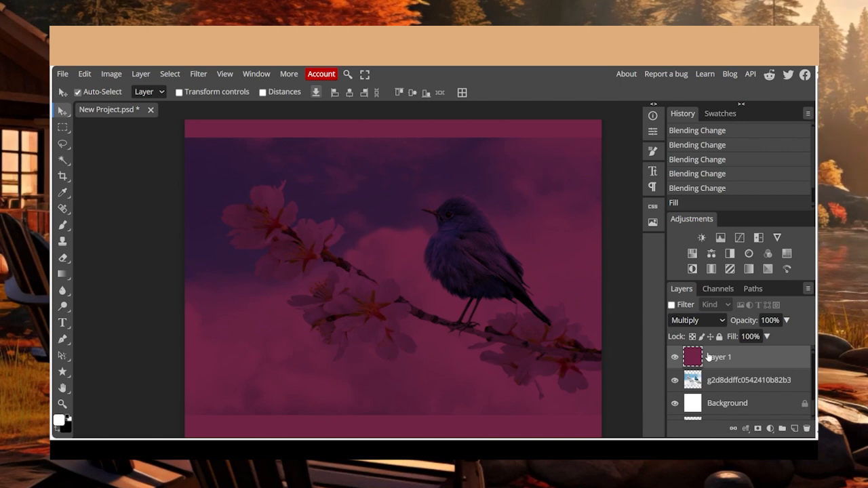
- Alternate Layer 1's blend mode between Darken and Multiply to compare them with the darker fill, ending on Multiply
key(Up)
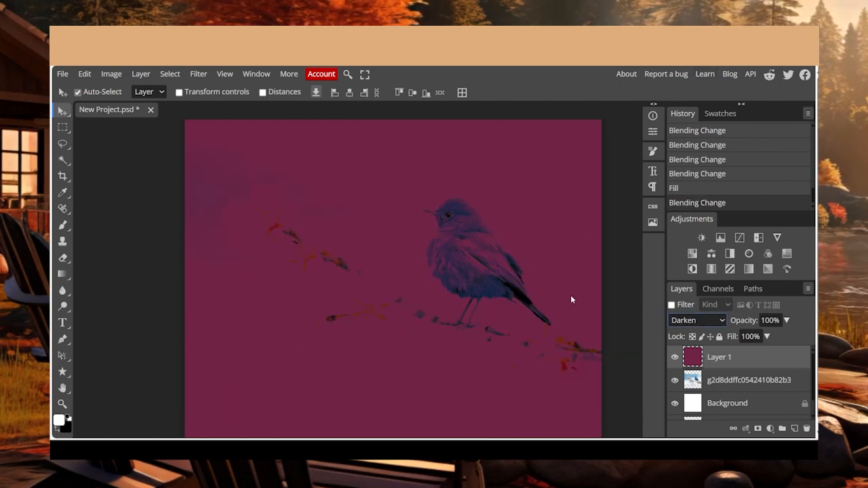
scroll(676, 317, up, 1)
scroll(678, 320, down, 2)
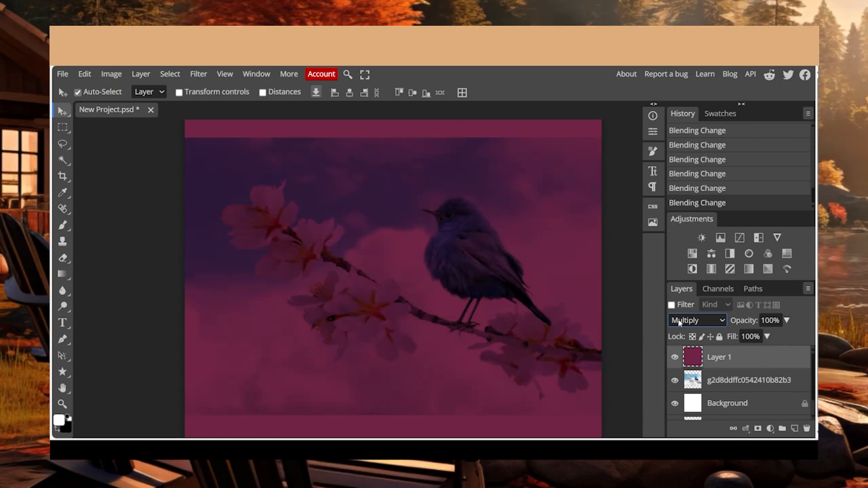
scroll(680, 322, up, 1)
scroll(680, 322, down, 1)
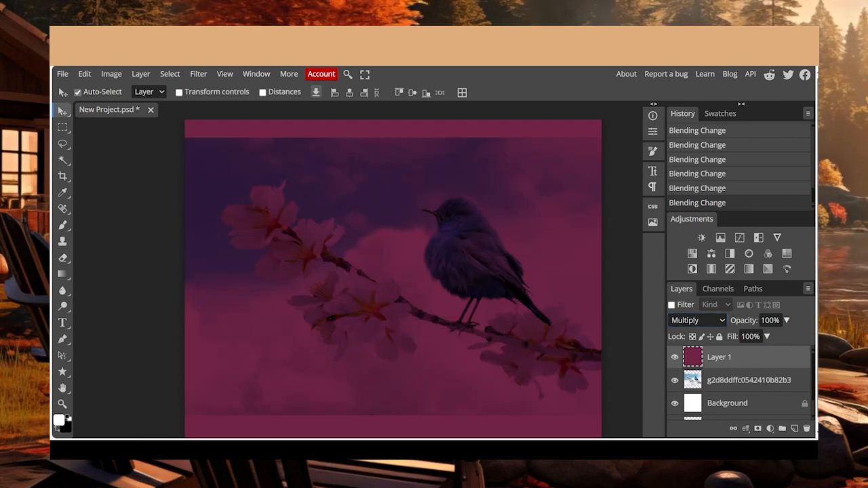
- Set Layer 1's blend mode to Screen, switch to Lighten for comparison, and hide and show Layer 1
click(709, 321)
click(712, 179)
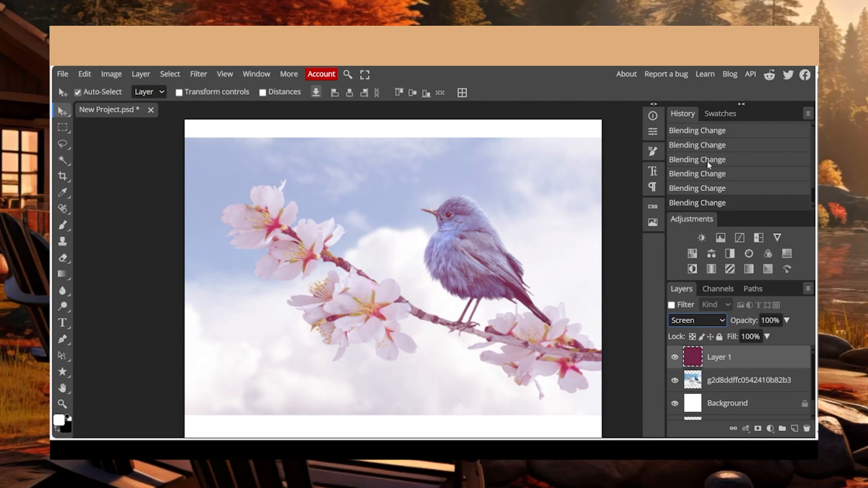
key(Up)
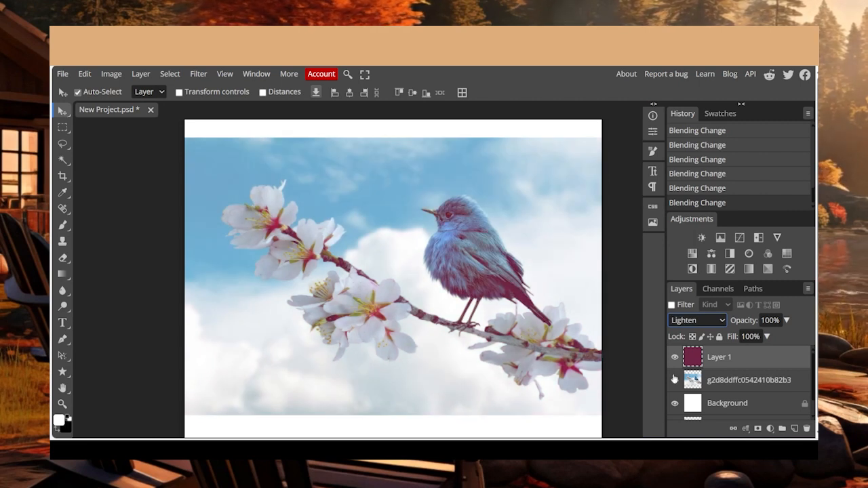
click(675, 358)
click(676, 358)
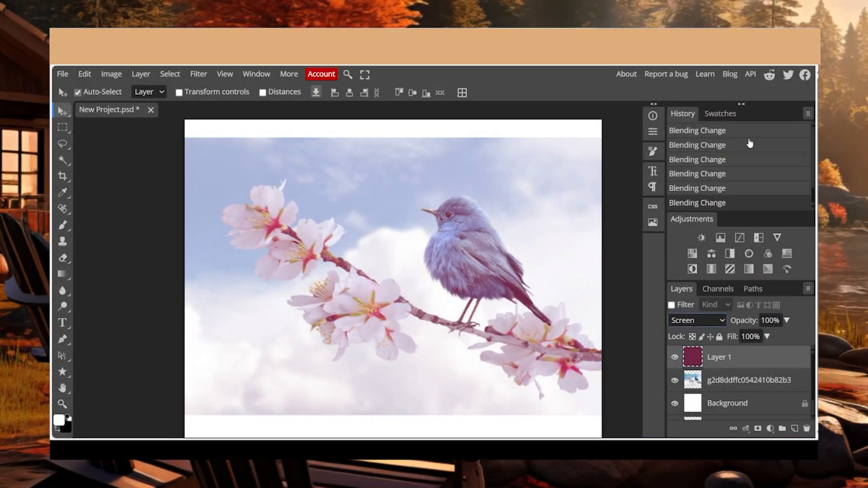
- Set Layer 1's blend mode to Color Burn and toggle the layer's visibility repeatedly to compare with the original photo
click(711, 104)
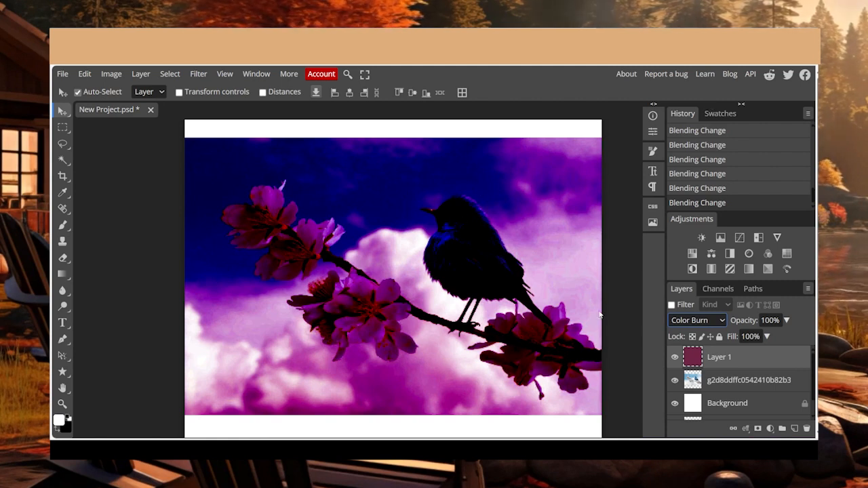
click(674, 357)
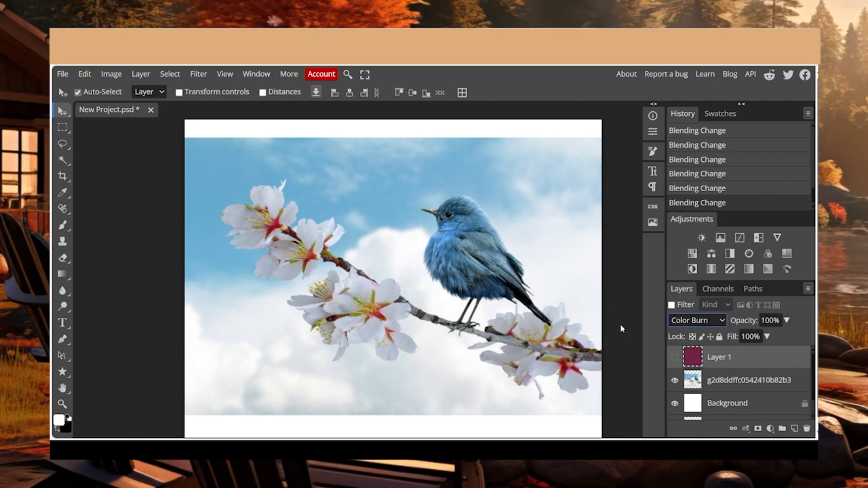
click(675, 357)
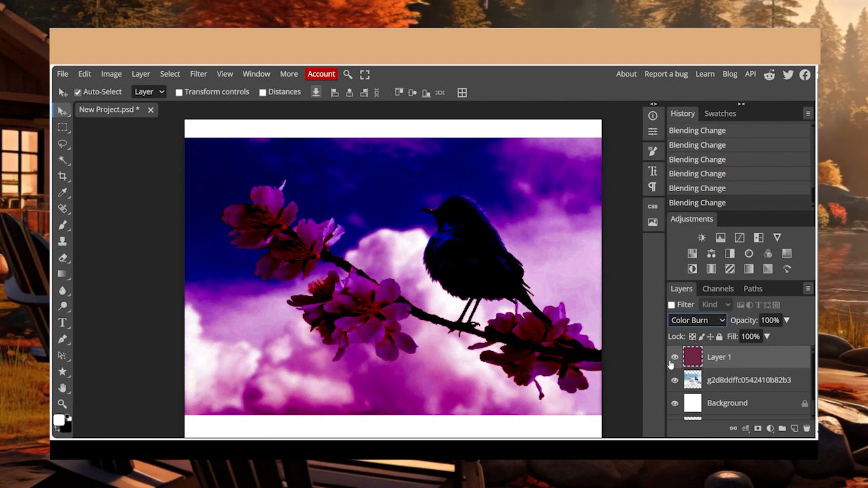
click(675, 358)
click(675, 357)
click(675, 357)
click(675, 357)
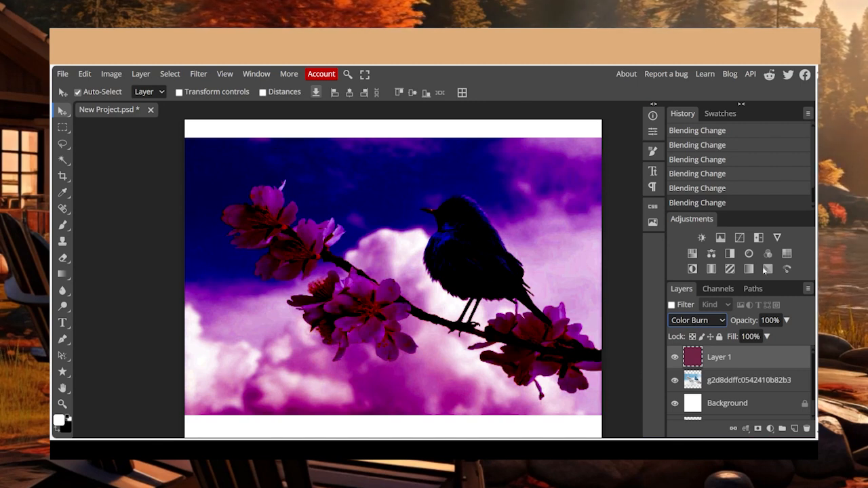
- Set Layer 1's blend mode to Color Dodge and hide and show the layer to compare with the original photo
click(709, 174)
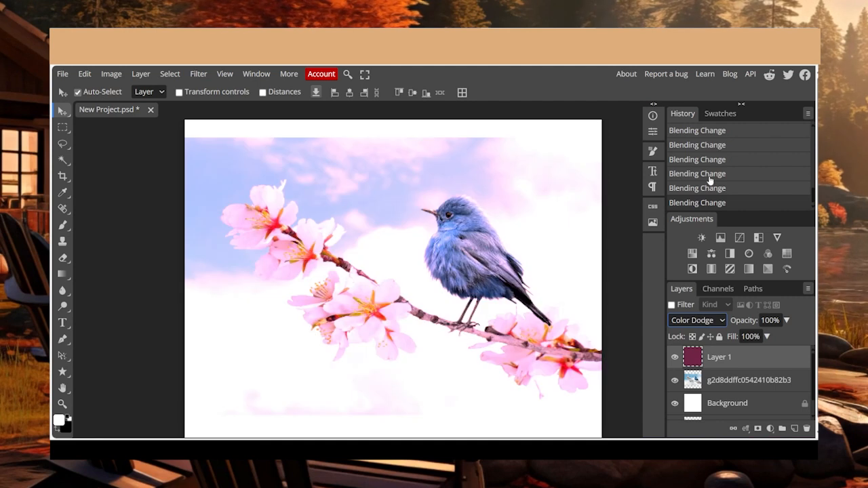
click(676, 359)
click(676, 359)
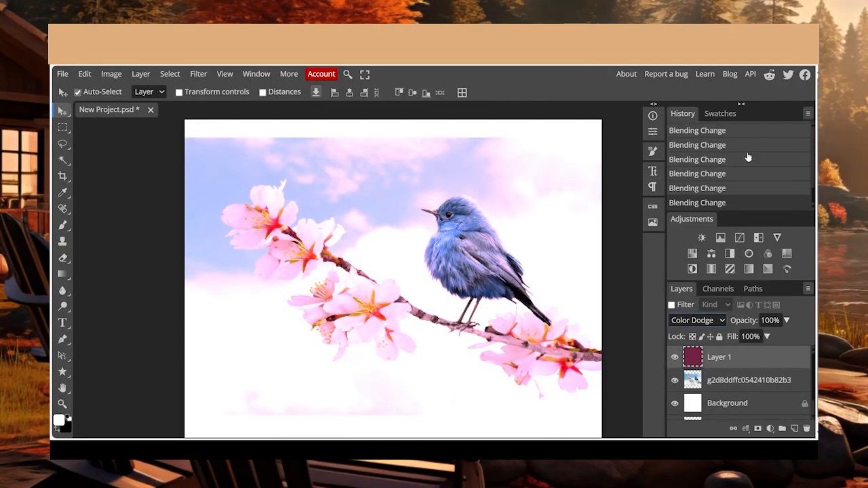
- Set Layer 1's blend mode to Linear Burn, compare it with Color Burn, and hide and show the layer
click(684, 126)
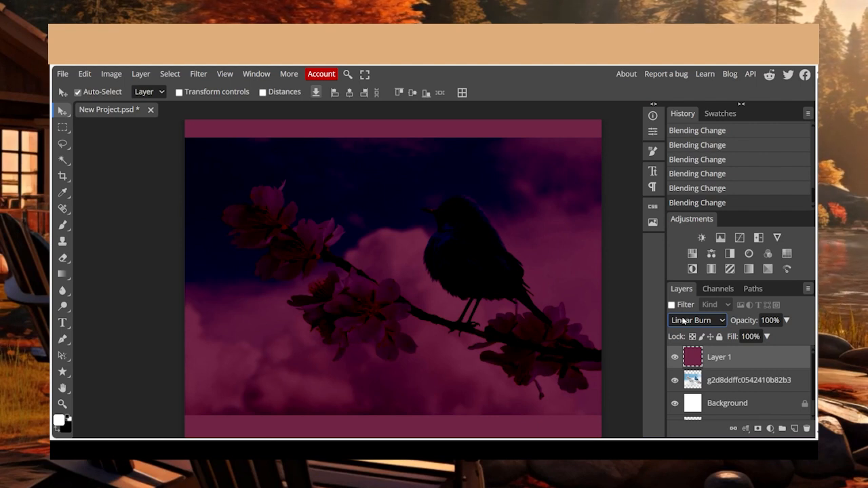
key(Up)
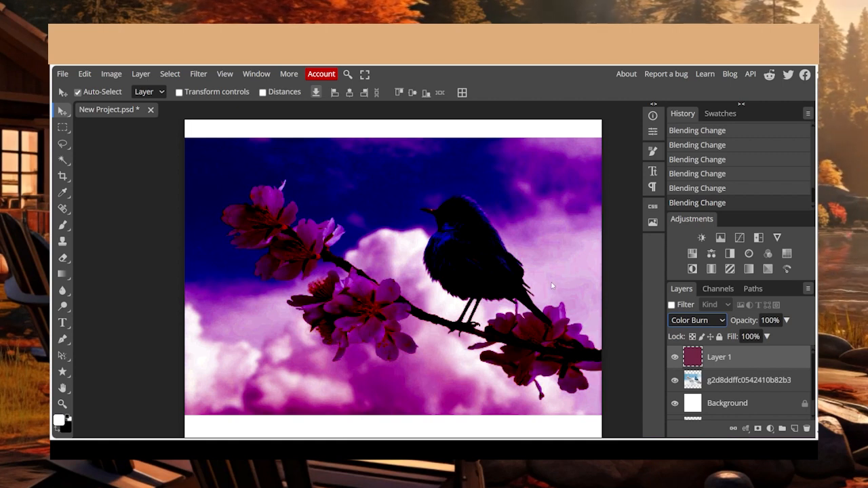
key(Down)
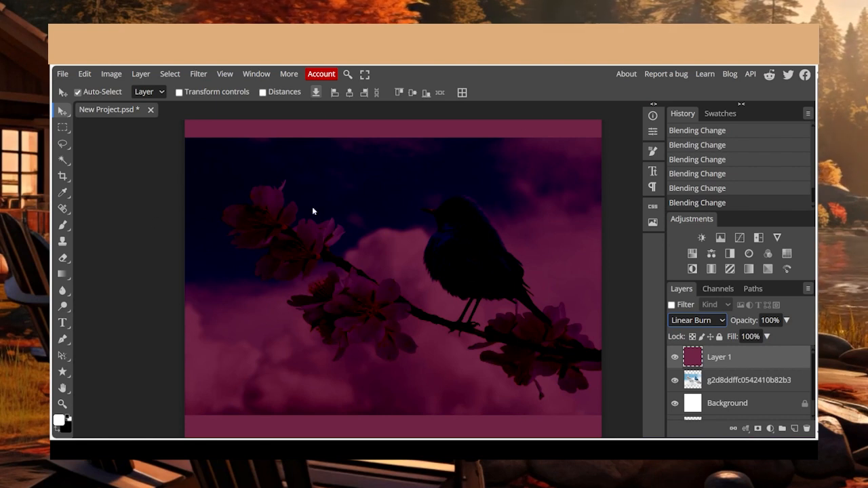
click(675, 360)
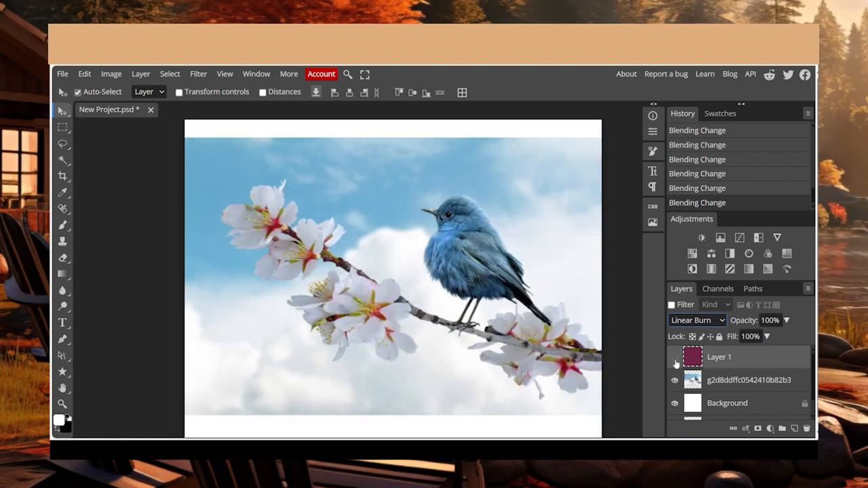
click(675, 360)
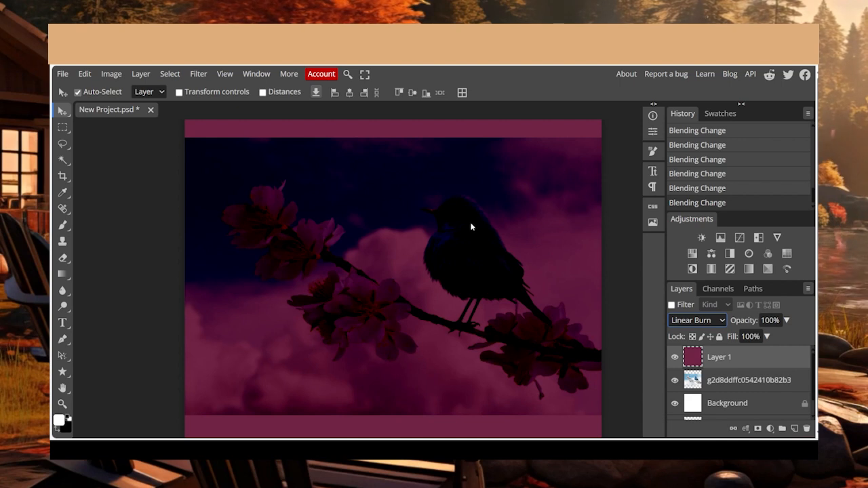
- Set Layer 1's blend mode to Linear Dodge and alternate it with Color Dodge to compare the two
click(706, 196)
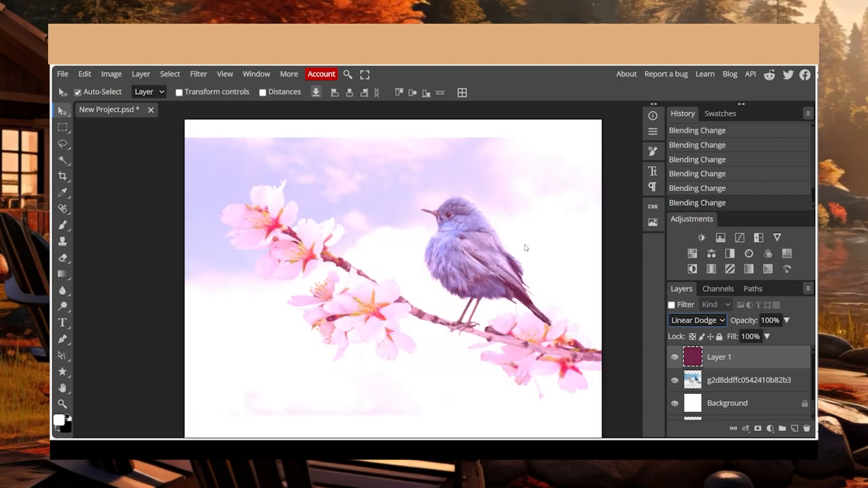
key(Up)
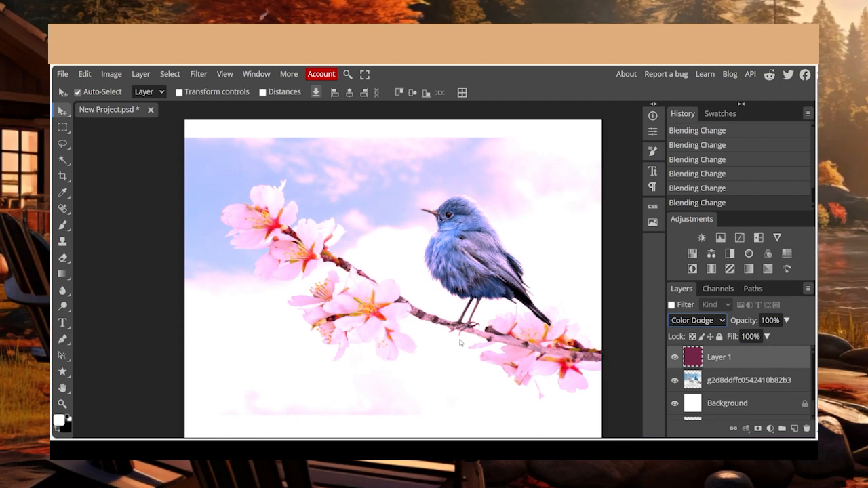
key(Down)
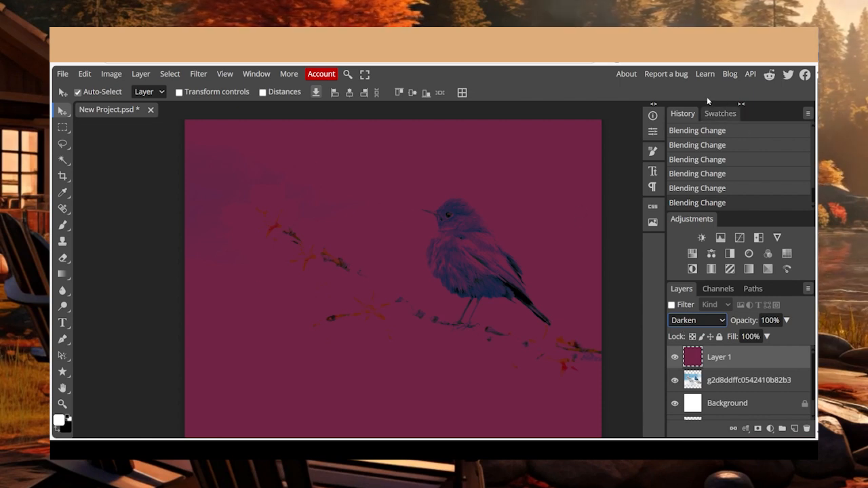
- Set Layer 1's blend mode to Darker Color to compare it with Darken, and switch the layer to Lighter Color
click(703, 135)
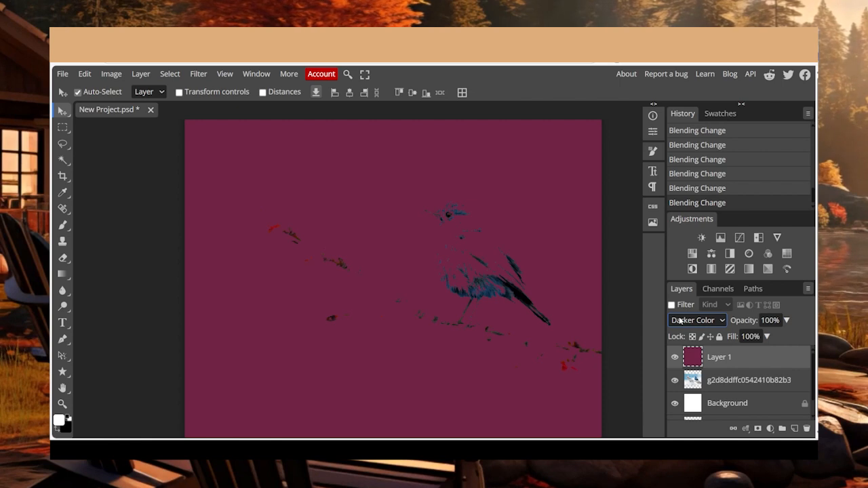
click(699, 89)
click(707, 319)
click(674, 89)
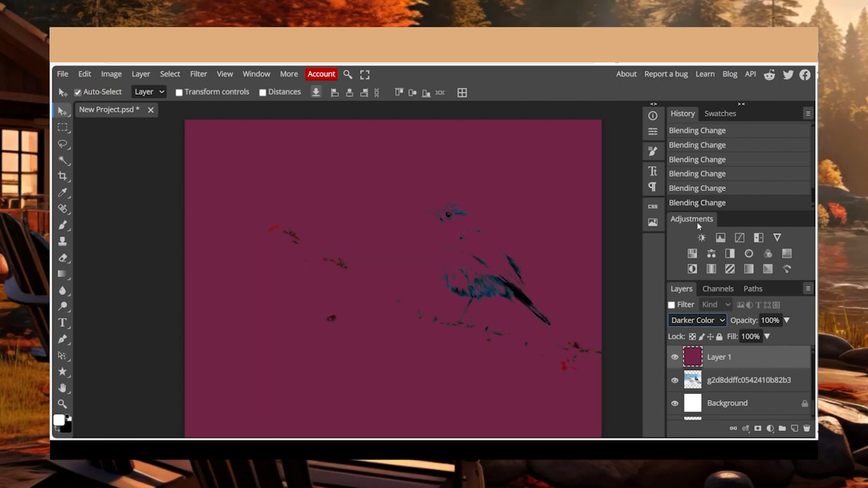
click(699, 226)
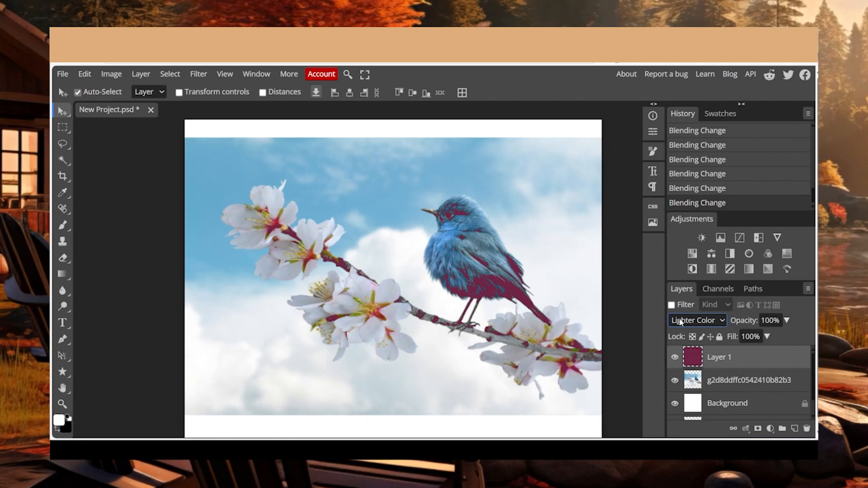
click(693, 161)
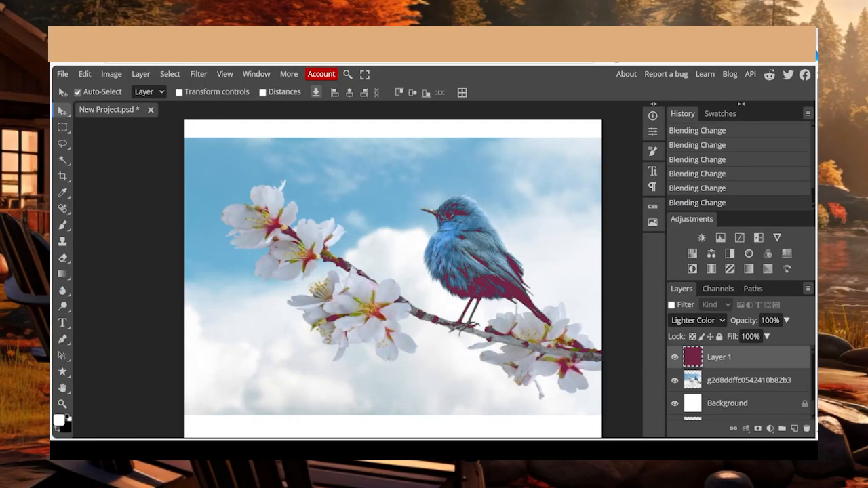
- Set Layer 1's blend mode to Overlay and refill the layer with 50% gray (#7f7f7f)
click(692, 239)
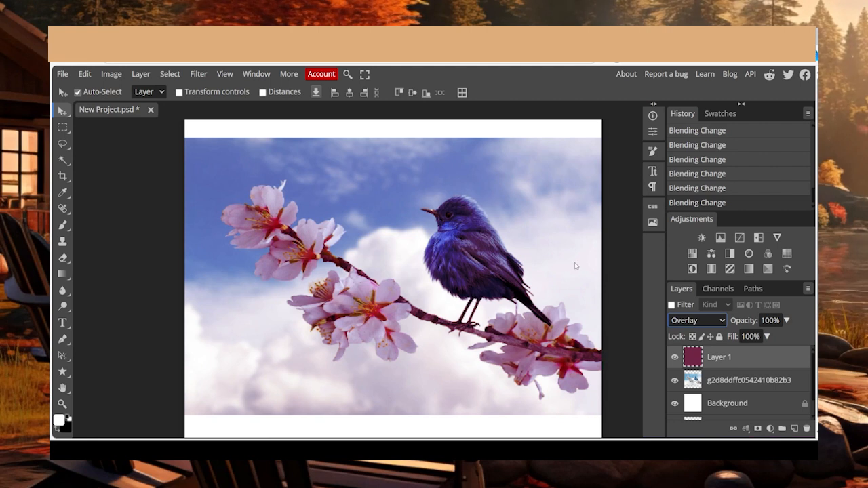
key(shift+F5)
click(250, 185)
drag(231, 321, 214, 323)
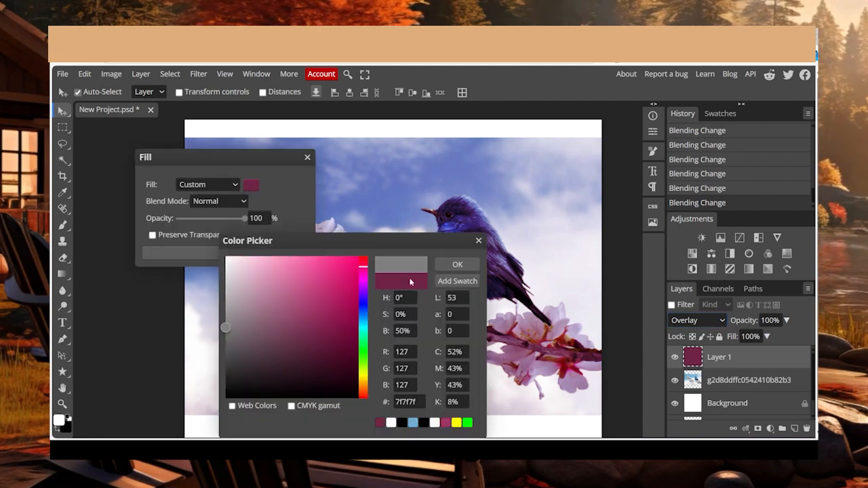
click(457, 265)
click(182, 251)
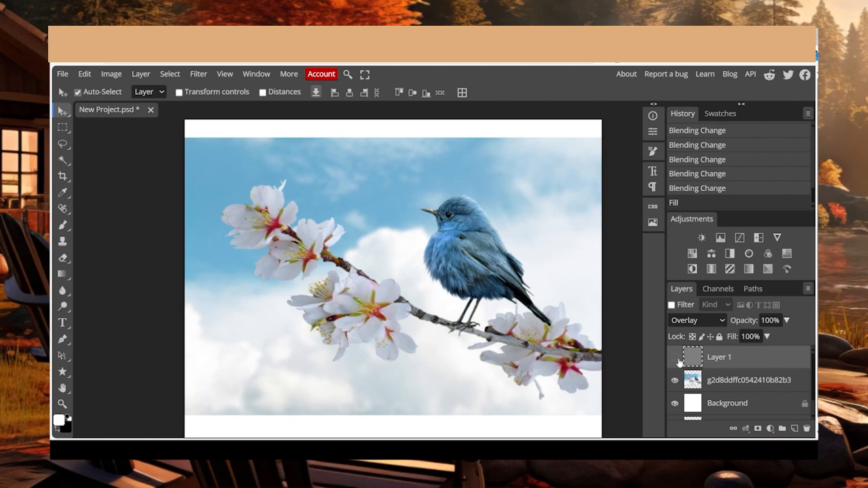
- Refill Layer 1 with a lighter gray while keeping the Overlay blend mode
click(84, 74)
click(102, 254)
click(250, 185)
drag(226, 327, 226, 285)
click(457, 264)
click(188, 251)
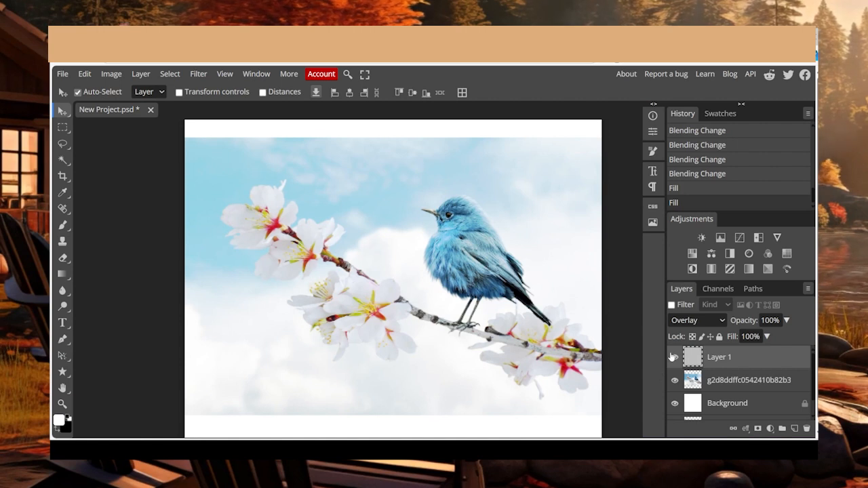
- Refill Layer 1 with a brighter saturated pink and set its blend mode to Soft Light
click(84, 74)
click(105, 256)
click(251, 185)
click(315, 316)
click(323, 283)
click(319, 300)
click(457, 264)
click(239, 255)
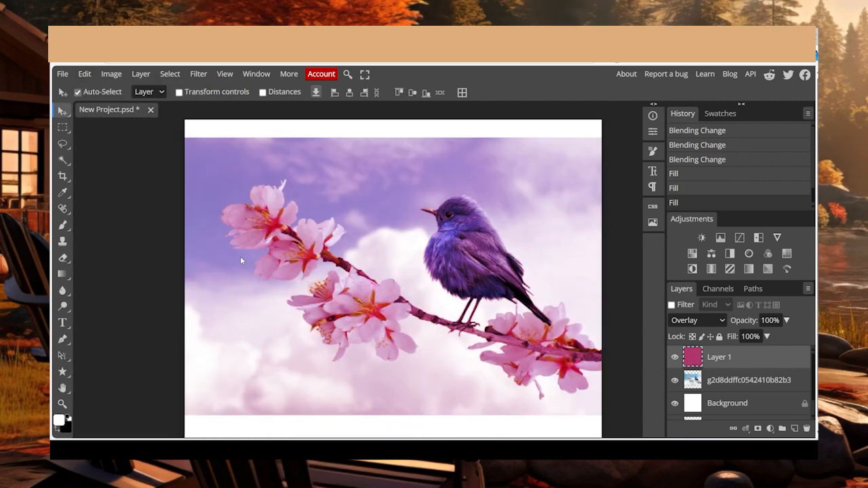
click(692, 319)
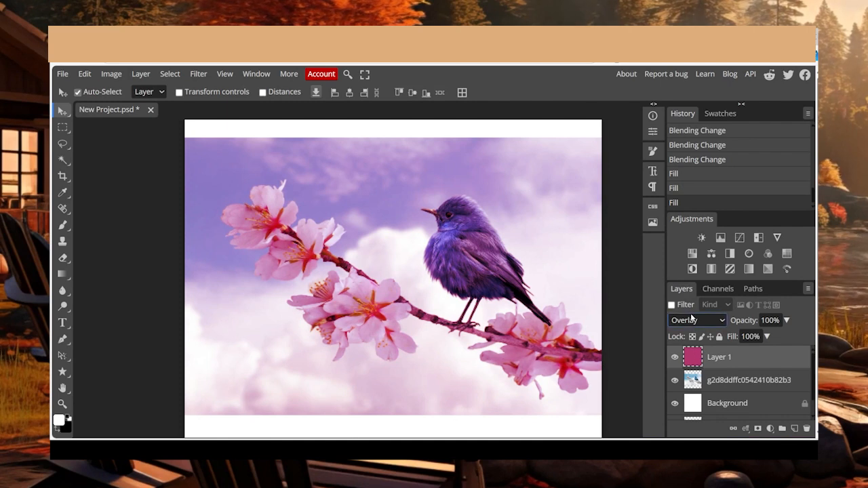
click(693, 249)
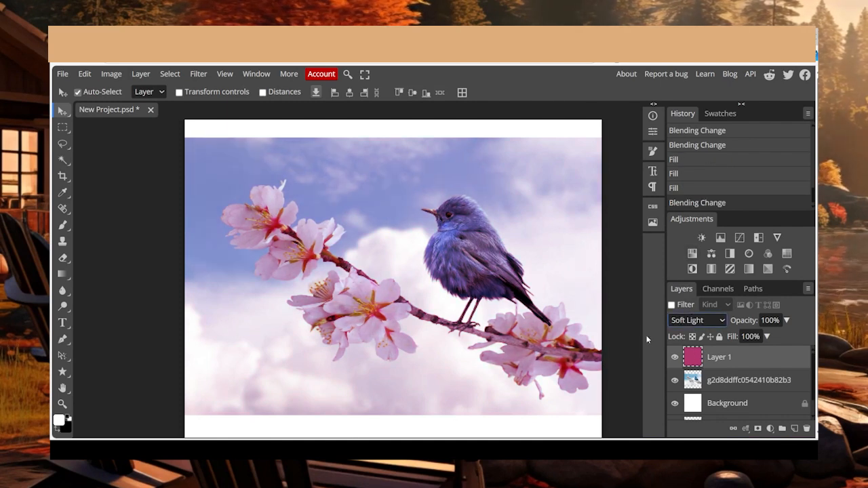
- Hide and show Layer 1 repeatedly to compare the Soft Light blend with the original bird photo
click(675, 358)
click(675, 358)
click(675, 358)
click(675, 358)
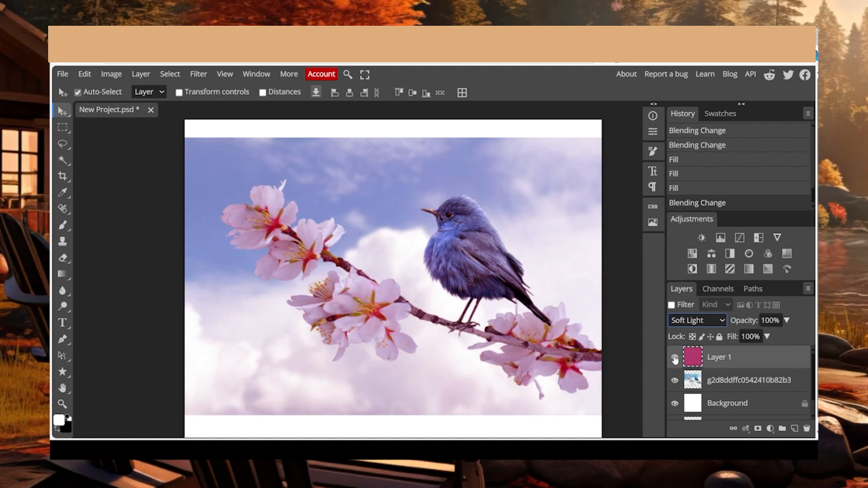
- Set Layer 1's blend mode to Hard Light and toggle its visibility to compare the result with the photo
key(Down)
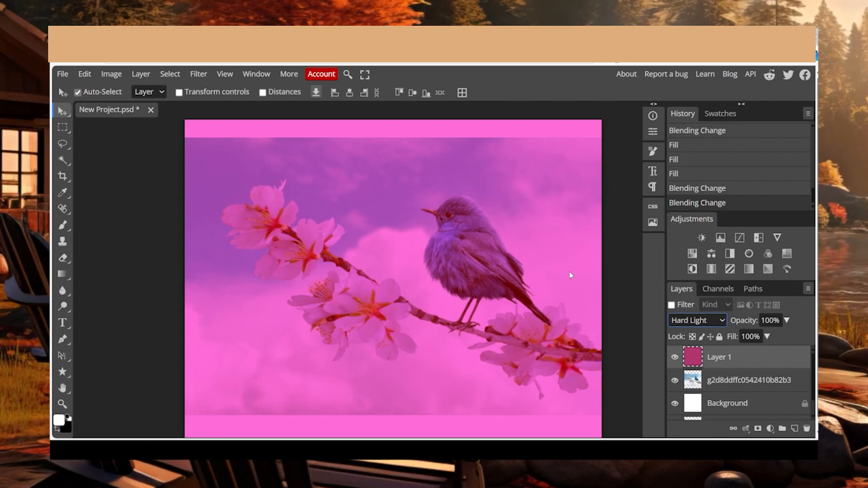
click(675, 357)
click(675, 357)
click(675, 358)
click(676, 357)
click(675, 358)
click(675, 358)
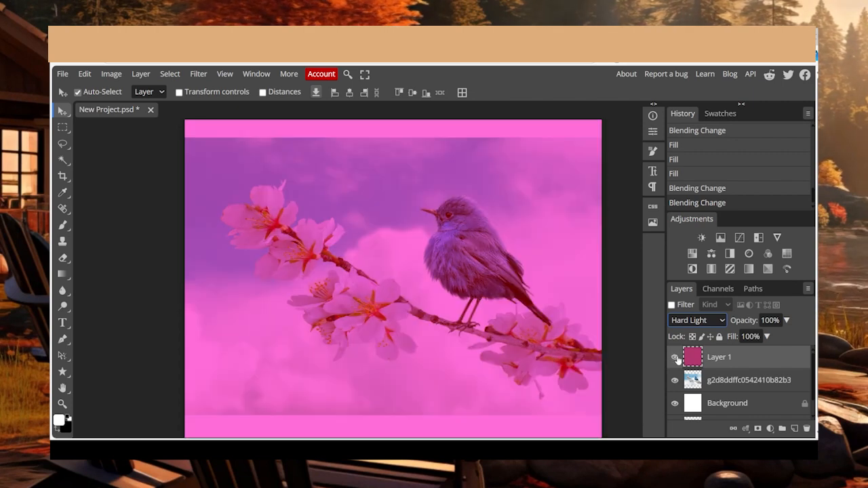
- Set Layer 1's blend mode to Vivid Light and compare the photo with and without the layer
key(shift+plus)
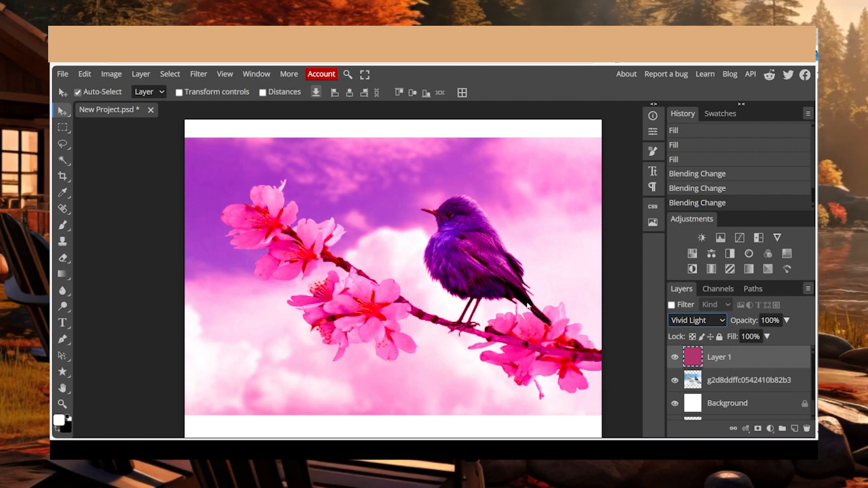
click(675, 358)
click(676, 358)
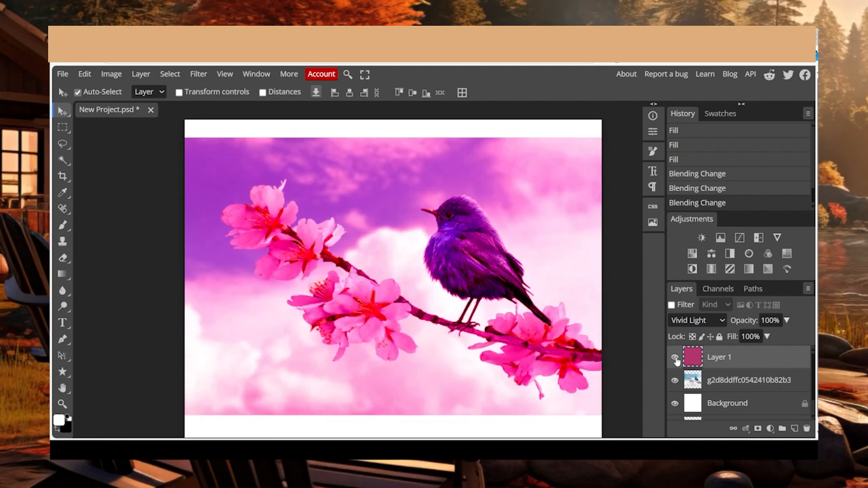
click(676, 359)
click(676, 359)
click(676, 358)
click(676, 358)
click(676, 359)
click(676, 359)
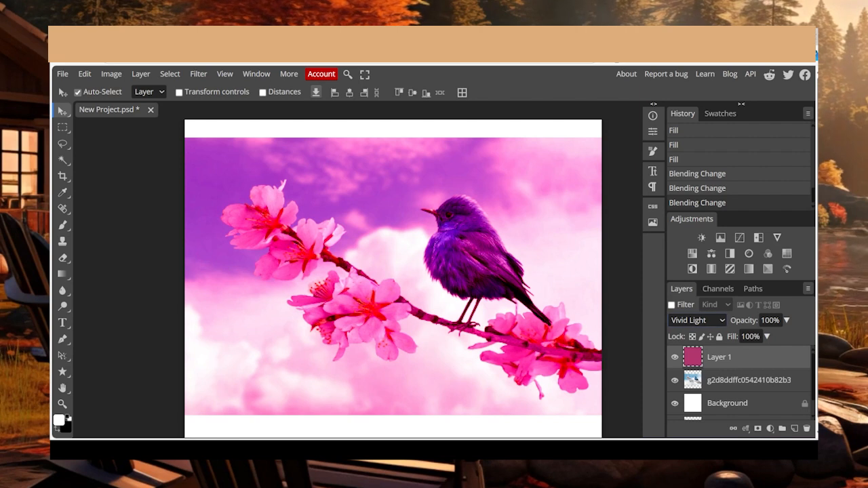
- Set Layer 1's blend mode to Linear Light and hide and show the layer to compare the effect
scroll(700, 322, down, 1)
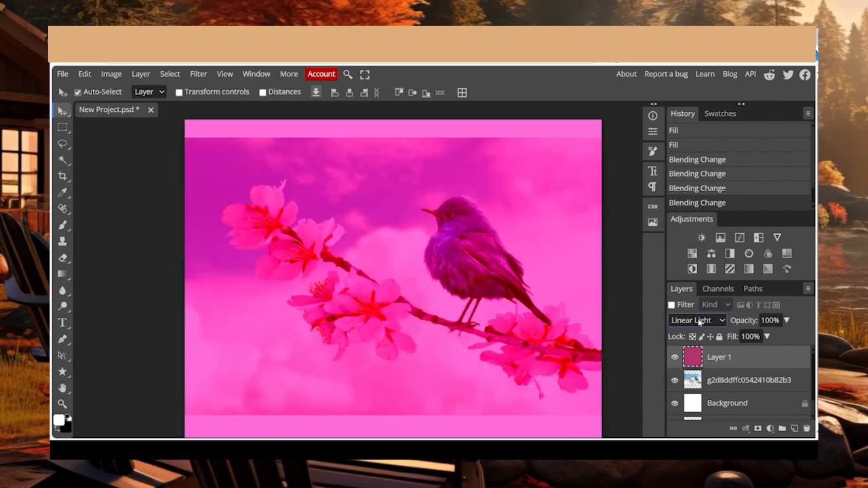
click(675, 358)
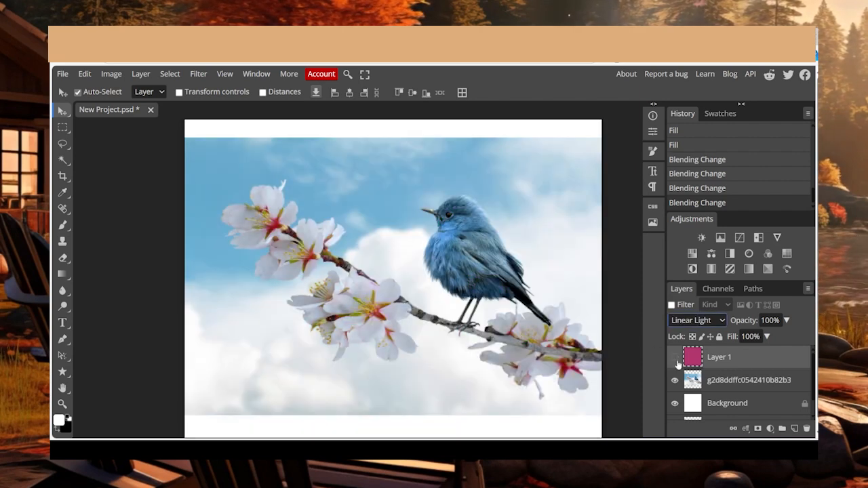
click(675, 357)
click(676, 359)
click(676, 359)
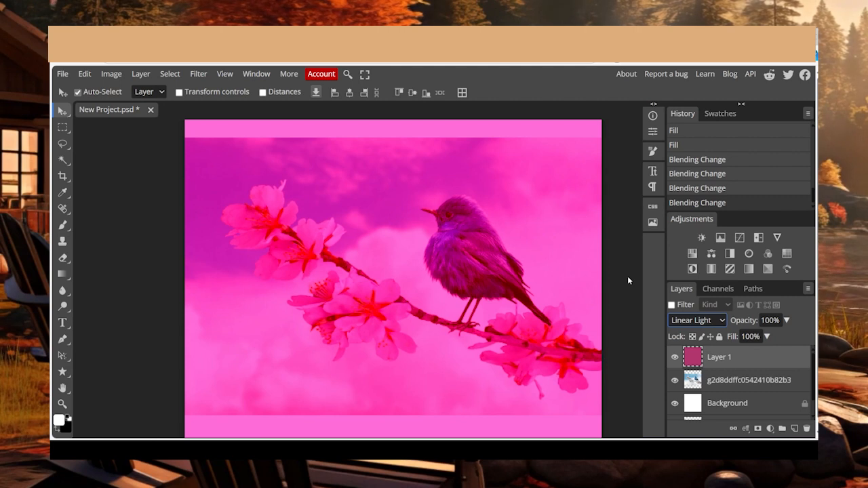
- Set Layer 1's blend mode to Pin Light and toggle the layer's visibility to compare the effect
key(Down)
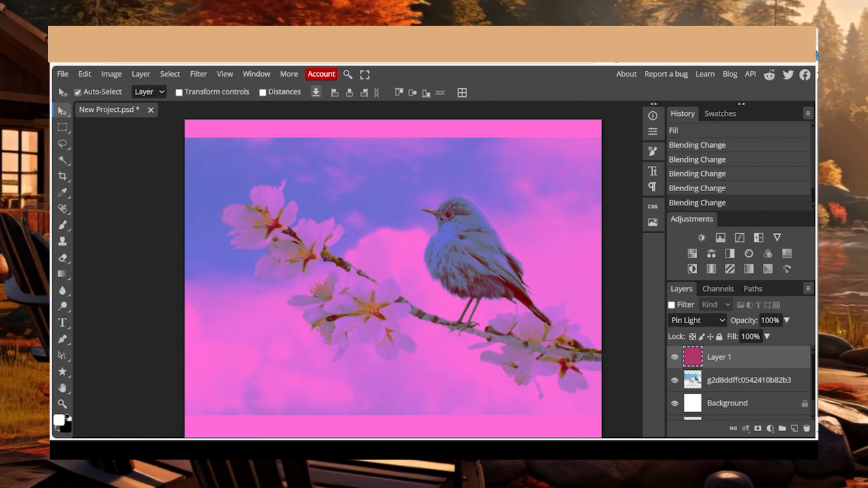
click(698, 320)
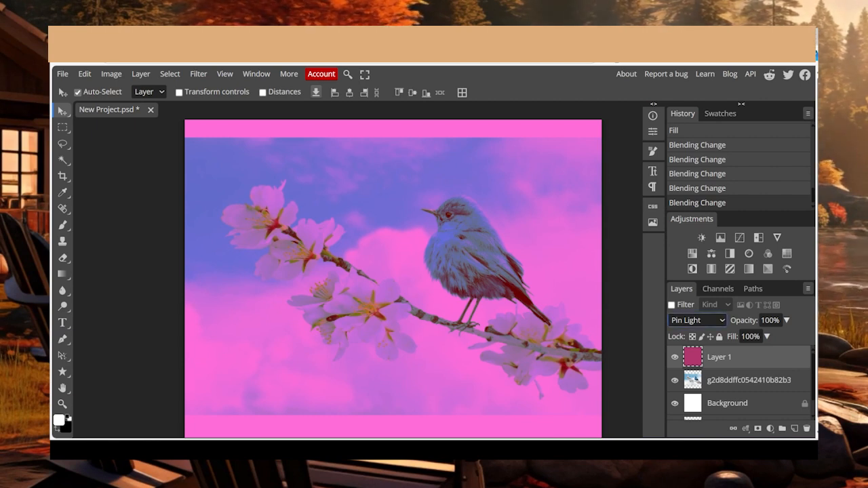
click(675, 358)
click(675, 358)
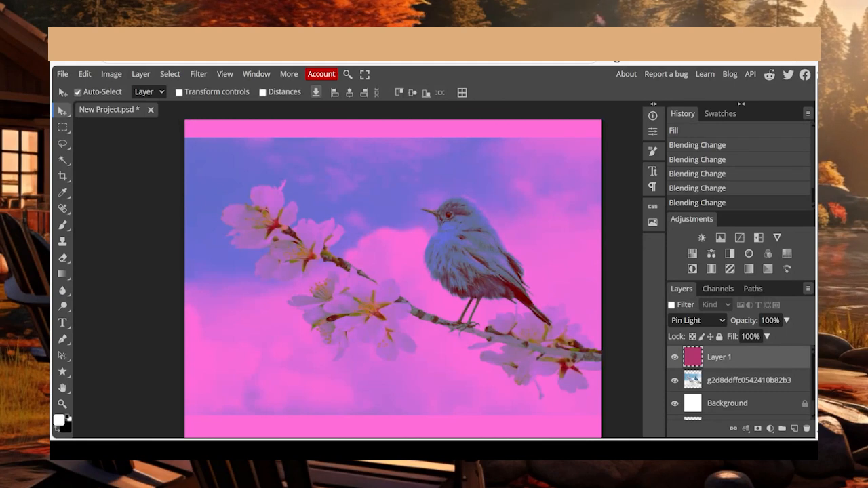
- Refill Layer 1 with a custom medium blue at 100% opacity and set its blend mode to Hard Mix
click(84, 74)
click(93, 252)
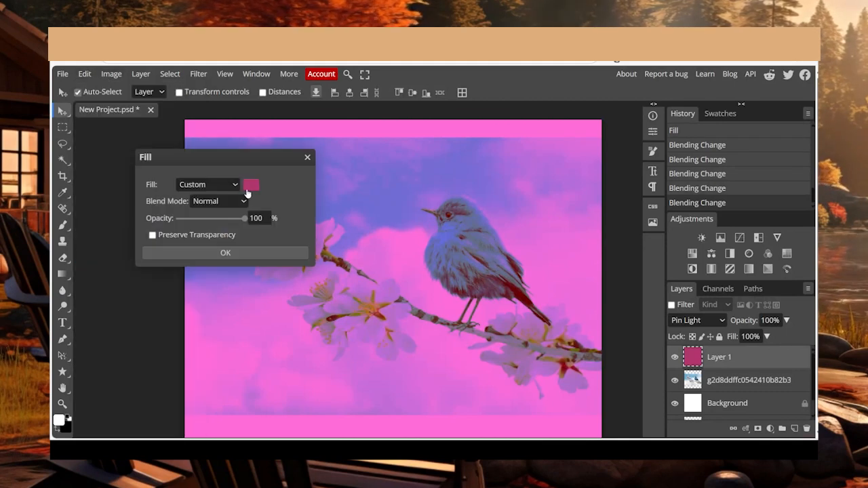
click(251, 184)
click(364, 314)
click(457, 265)
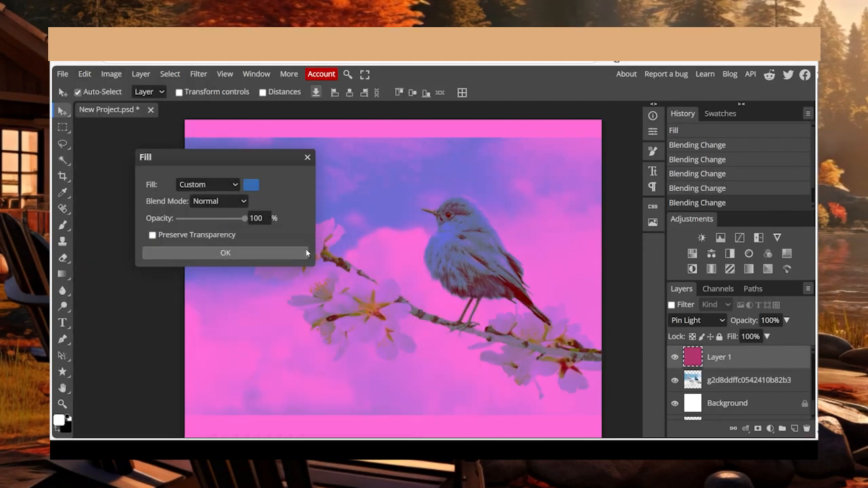
click(251, 253)
key(Down)
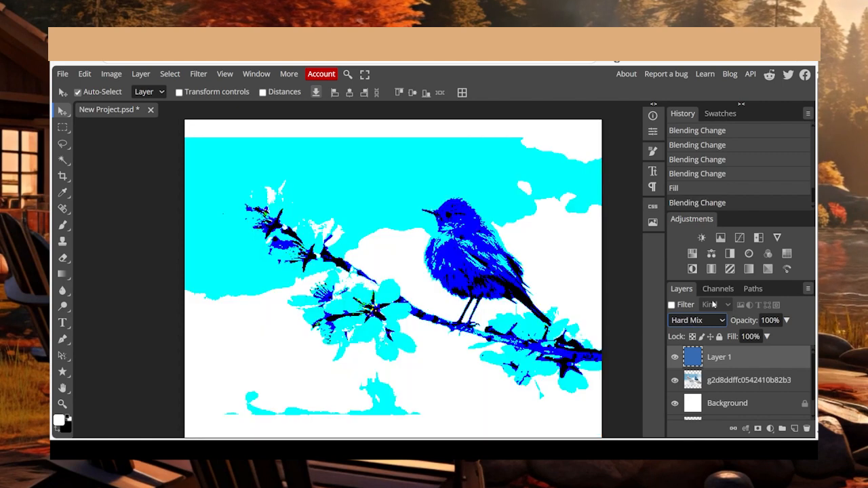
click(675, 360)
- Select the bird photo layer and inspect the HSB values of the cyan foreground color in the color picker
click(703, 381)
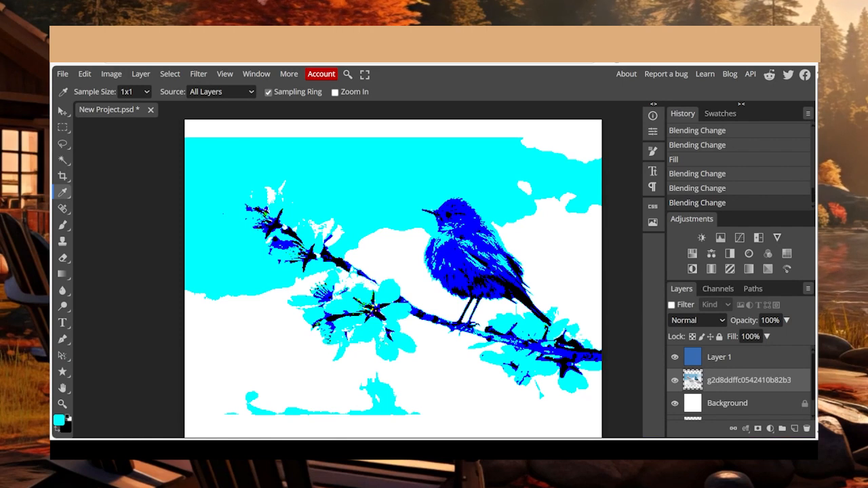
click(61, 423)
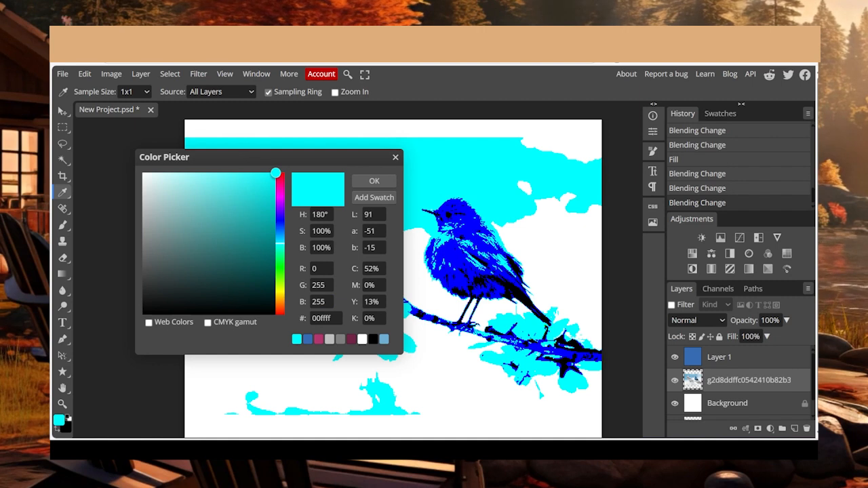
key(Tab)
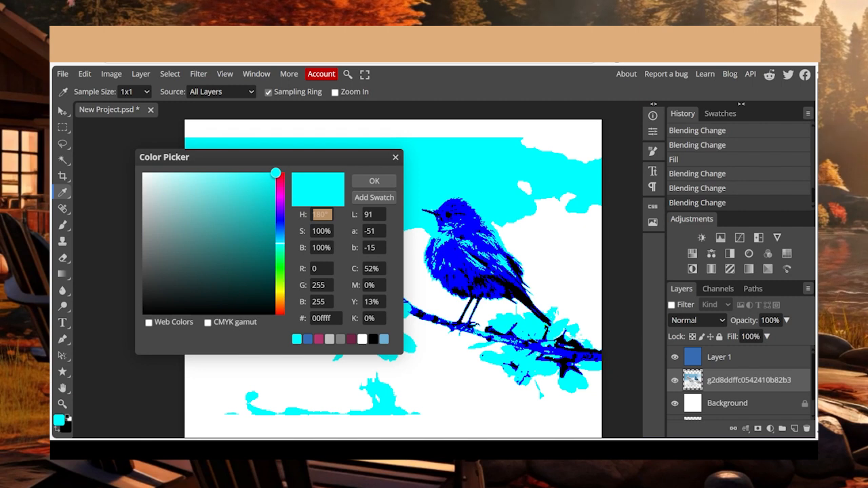
key(Tab)
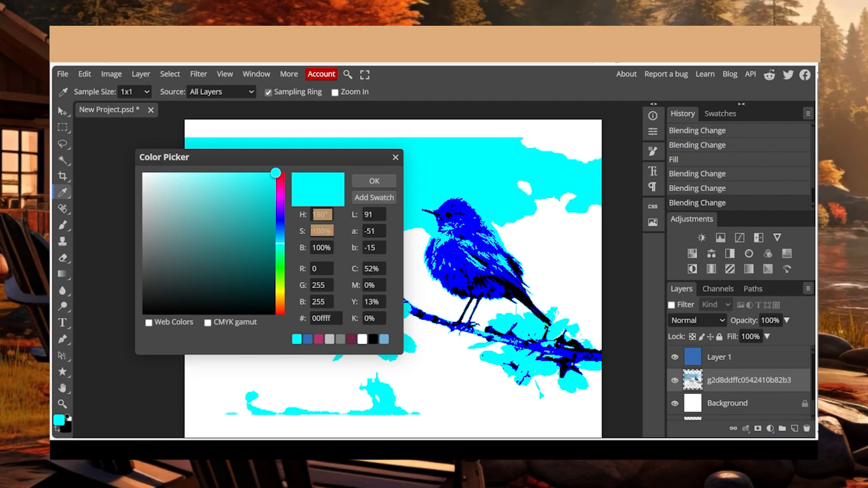
key(Tab)
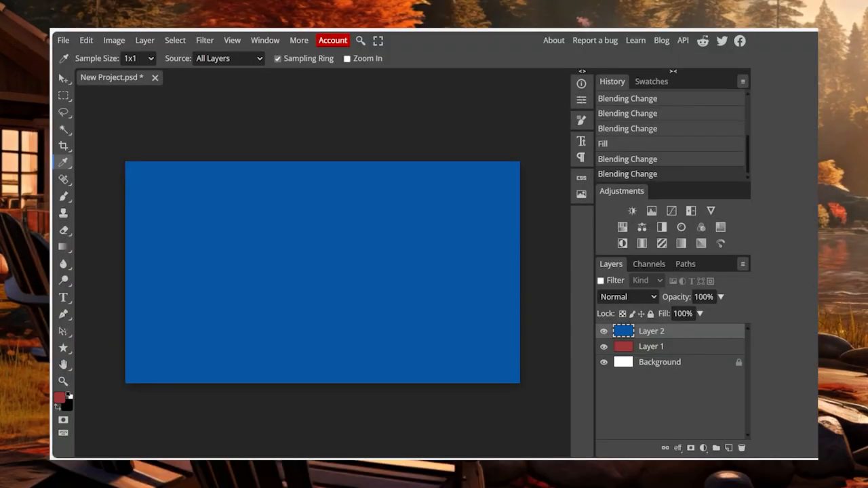
- Compare the blue Layer 2 with the red Layer 1, and sample the blue to examine its RGB values
click(603, 332)
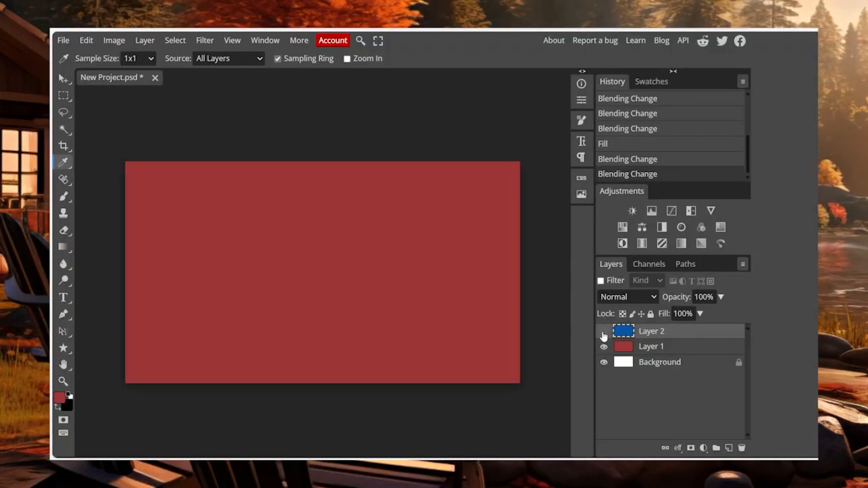
click(604, 332)
click(603, 332)
click(604, 332)
click(388, 306)
click(59, 400)
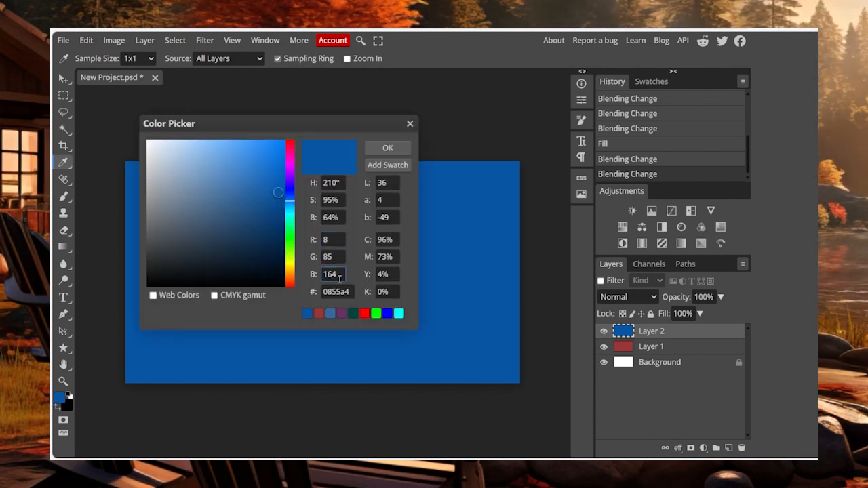
- Hide Layer 2 and sample Layer 1's red as the foreground color, examining its RGB values
click(603, 331)
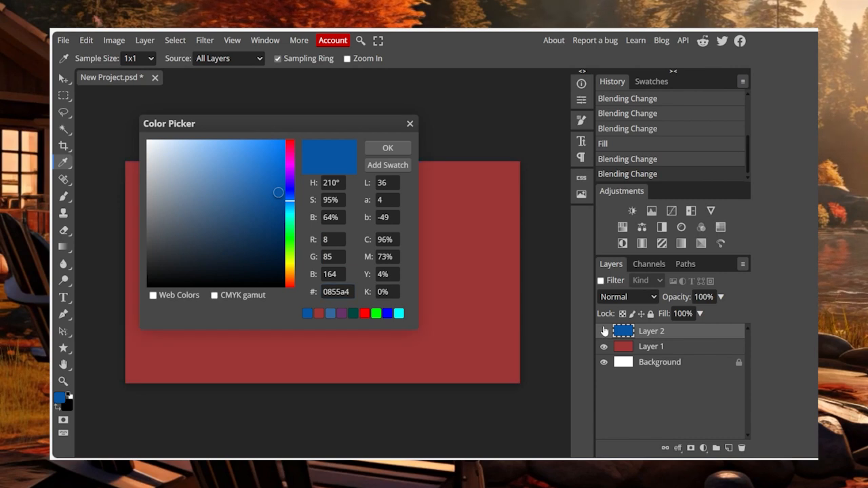
click(454, 283)
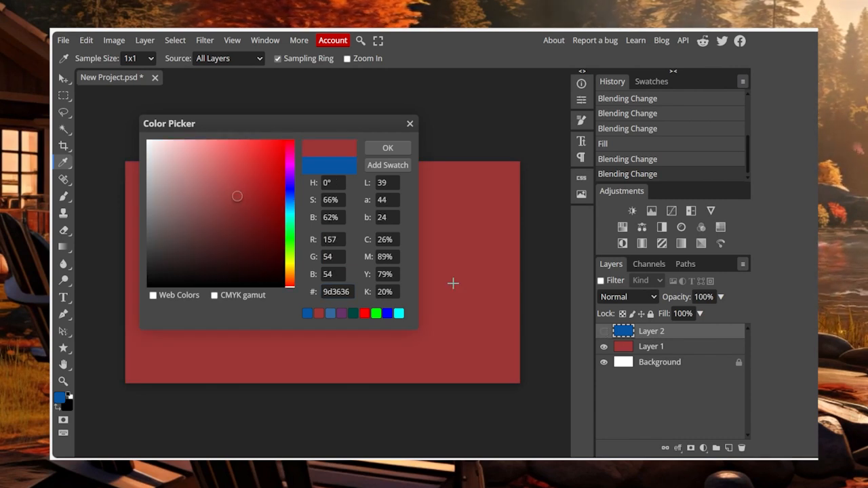
click(338, 237)
click(339, 258)
click(339, 275)
click(388, 147)
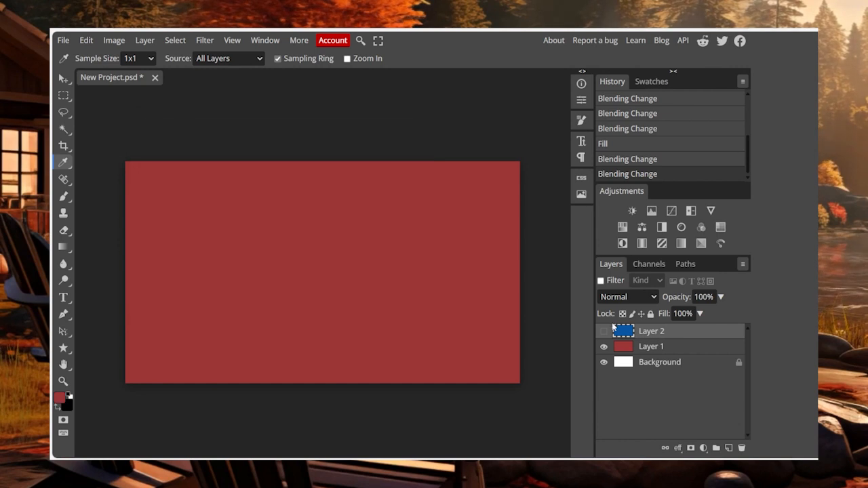
- Show Layer 2 with its blend mode set to Difference, and sample the blended color to examine its RGB values
click(604, 331)
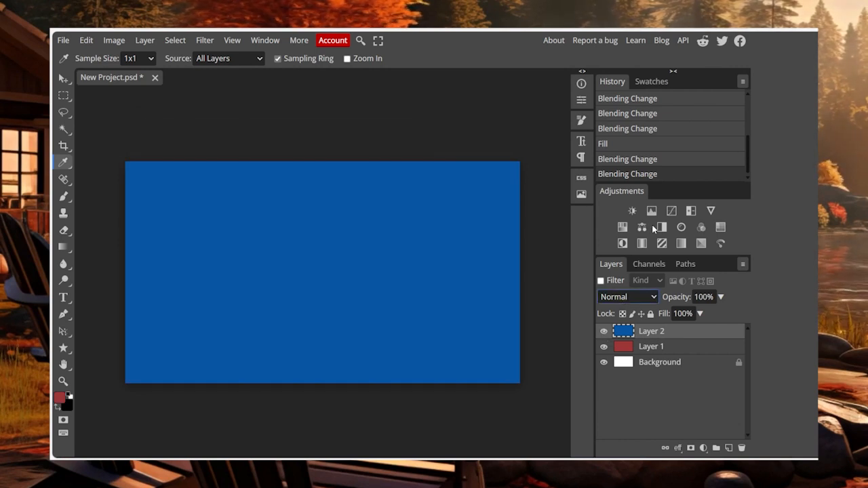
click(623, 167)
click(414, 218)
click(59, 402)
click(345, 239)
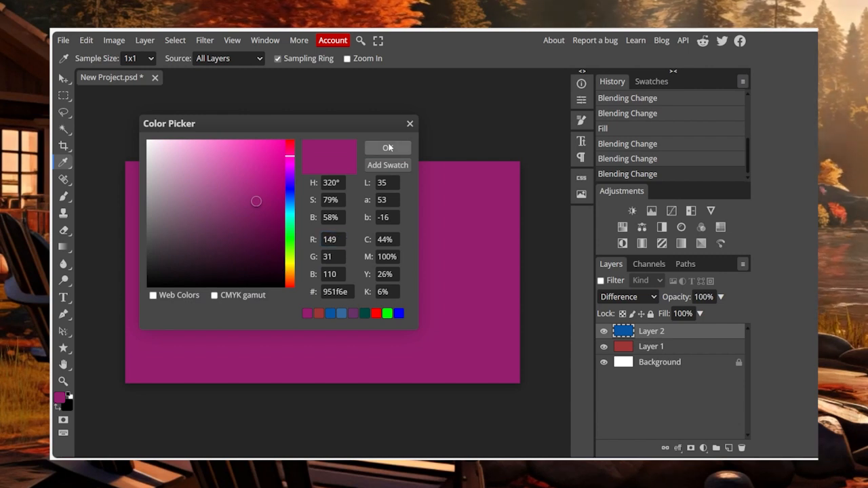
click(327, 257)
key(Tab)
click(393, 149)
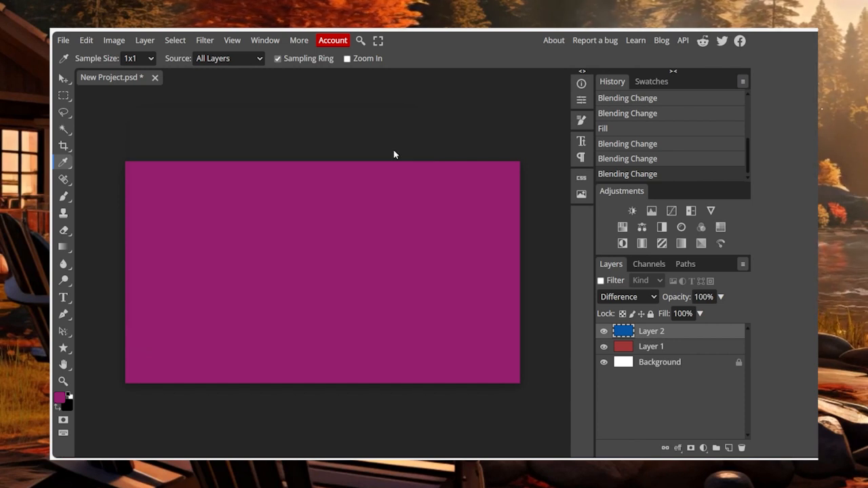
- Set the green Layer 2's blend mode to Hue over the bird photo and toggle the layer to compare
click(628, 296)
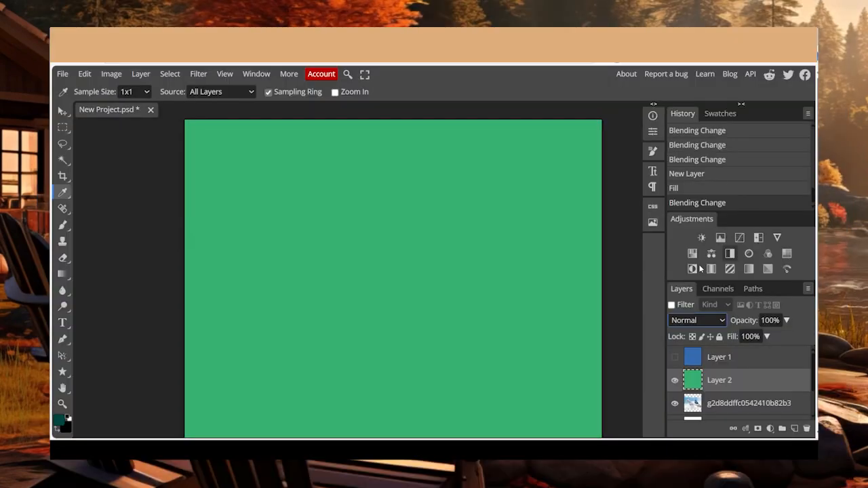
click(700, 268)
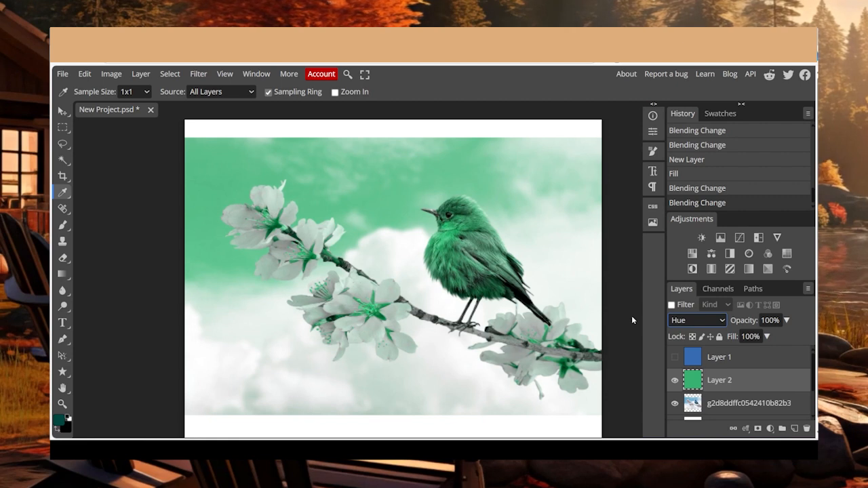
click(675, 381)
click(675, 381)
click(675, 380)
click(675, 381)
click(675, 381)
click(675, 381)
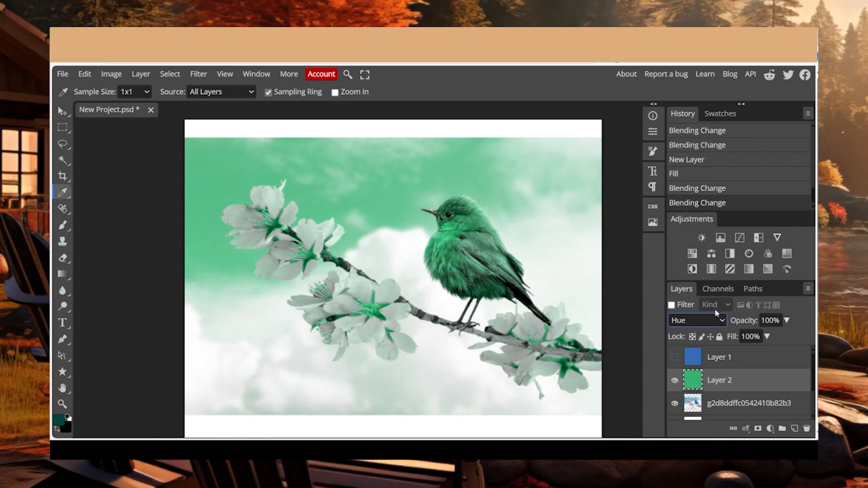
- Set Layer 2's blend mode to Saturation and hide and show the layer to compare it with the photo
key(Down)
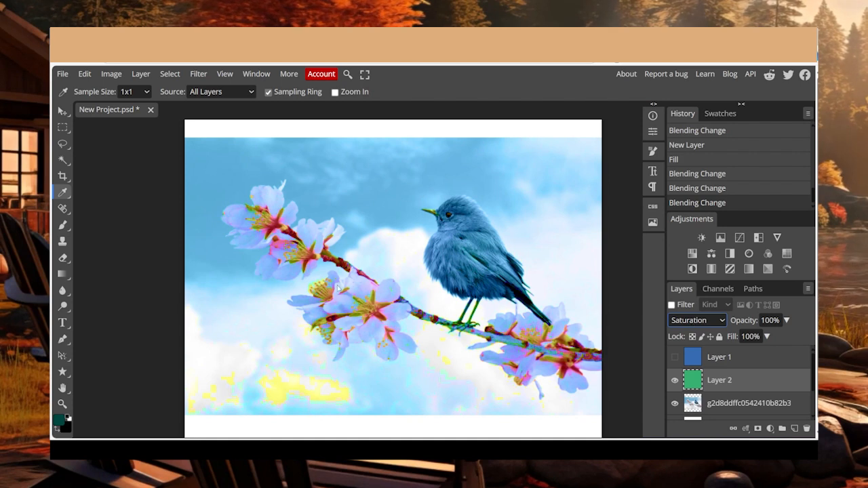
click(674, 382)
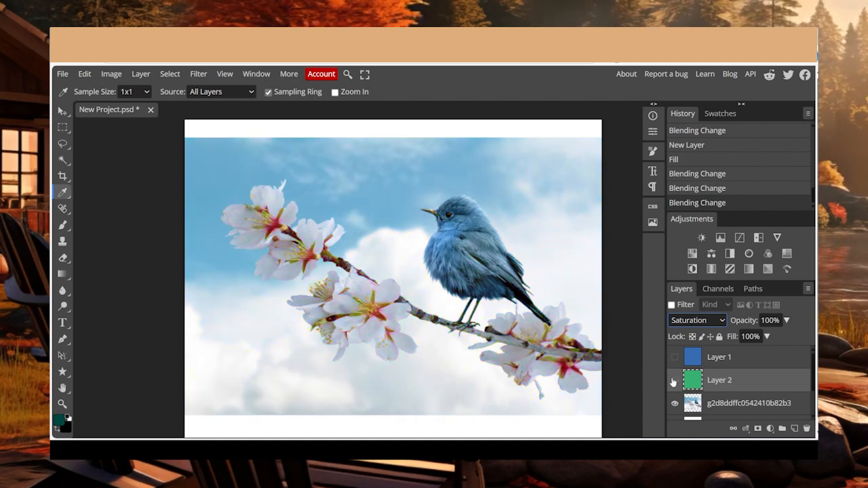
click(674, 382)
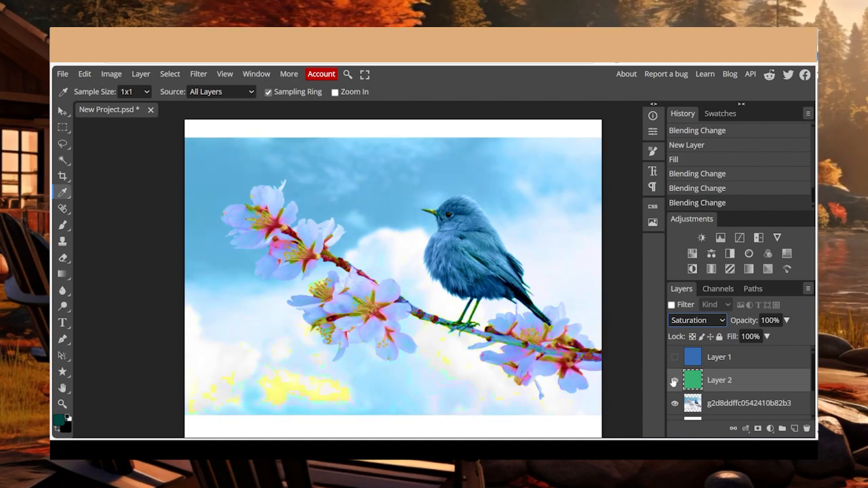
click(674, 382)
click(674, 381)
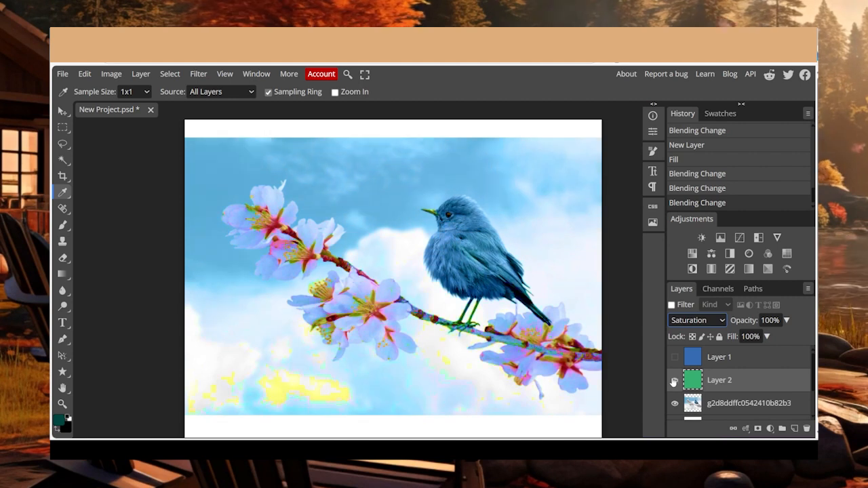
- Set the green Layer 2's blend mode to Luminosity and hide and show the layer to compare it with the bird photo
click(674, 382)
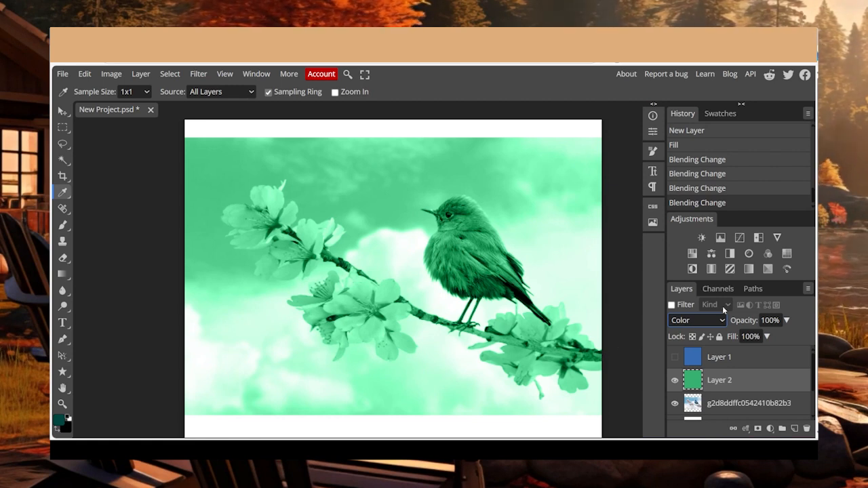
key(Down)
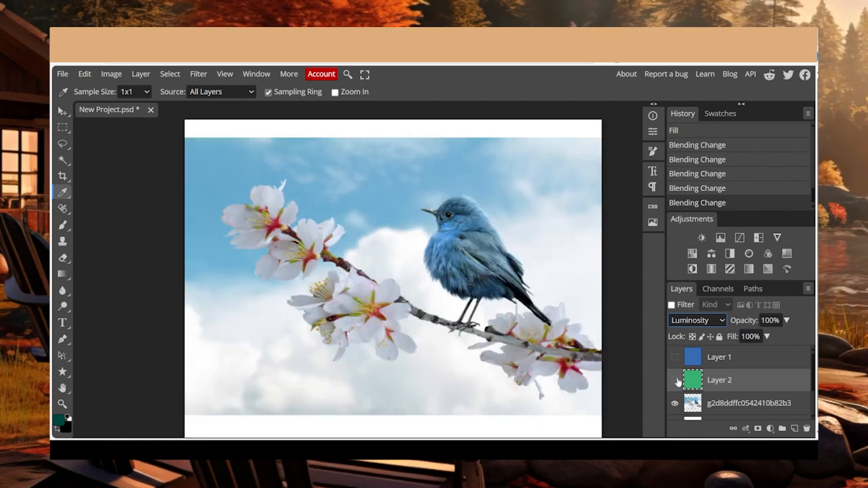
click(675, 382)
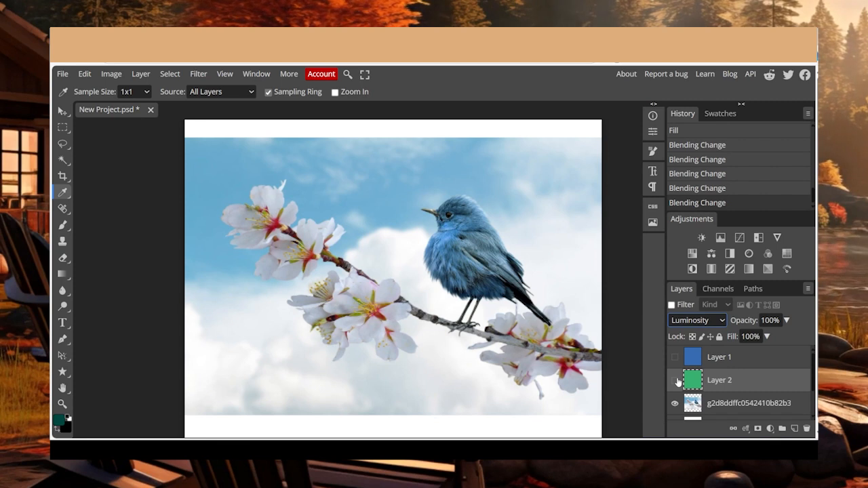
click(675, 381)
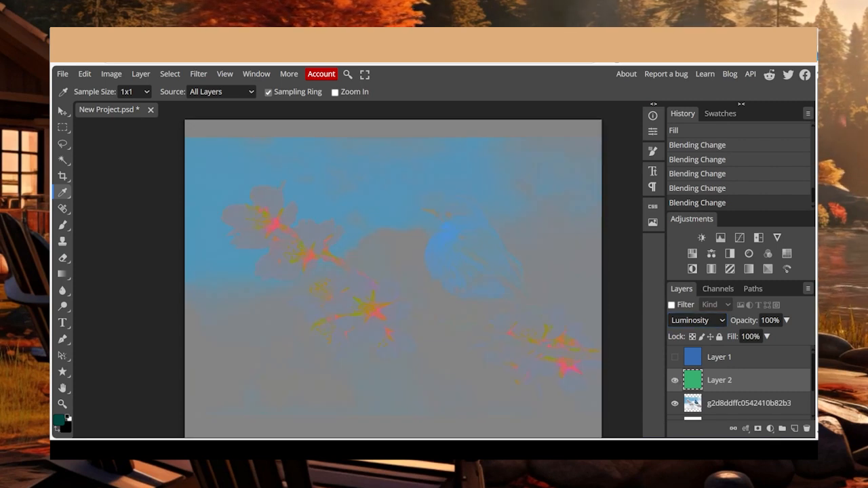
click(675, 382)
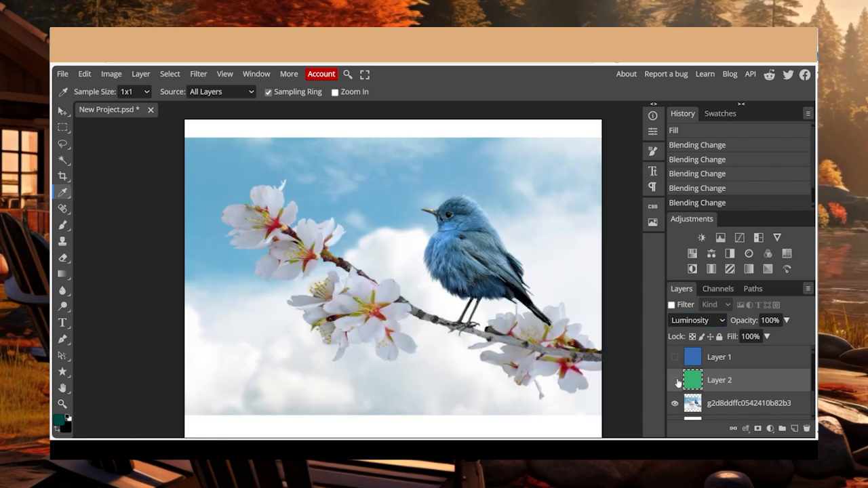
- Add a Curves adjustment above the bird photo and shape an S-curve with points at about 183 in, 224 out and 118 in, 79 out
click(739, 407)
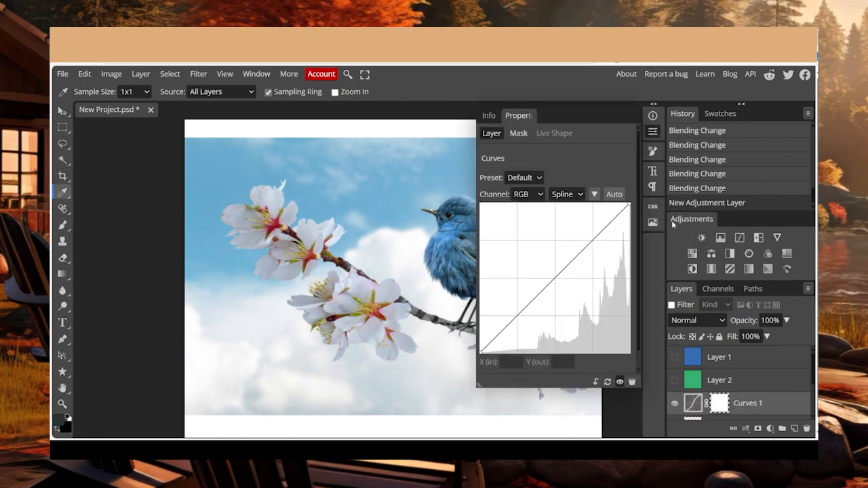
drag(601, 234, 588, 222)
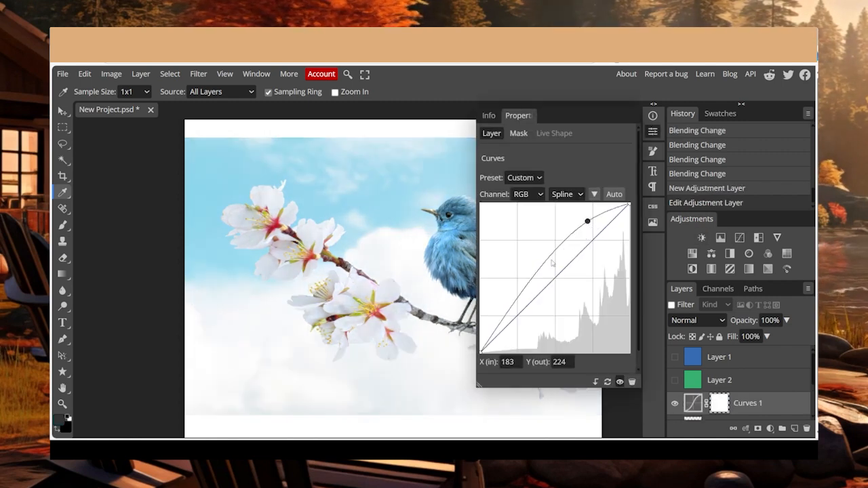
drag(523, 292, 550, 308)
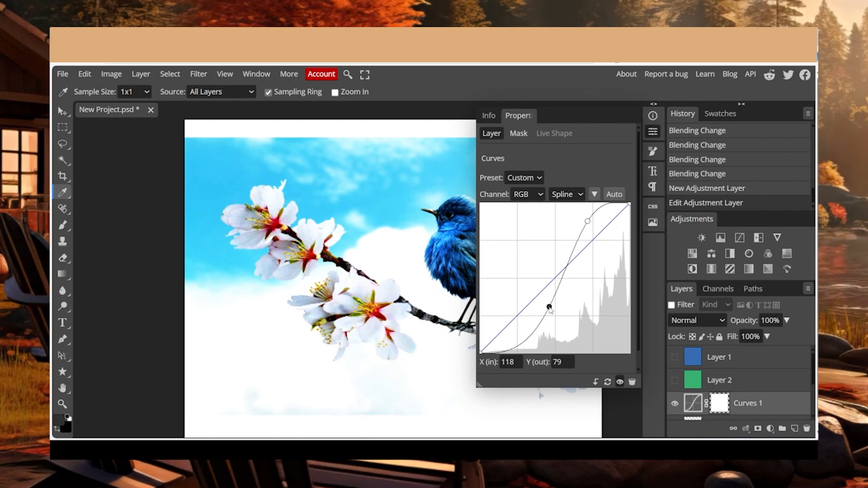
click(693, 403)
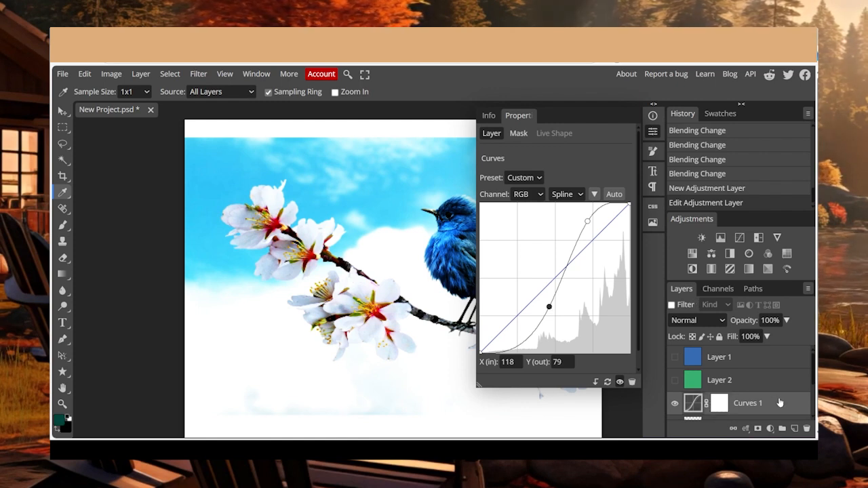
click(651, 132)
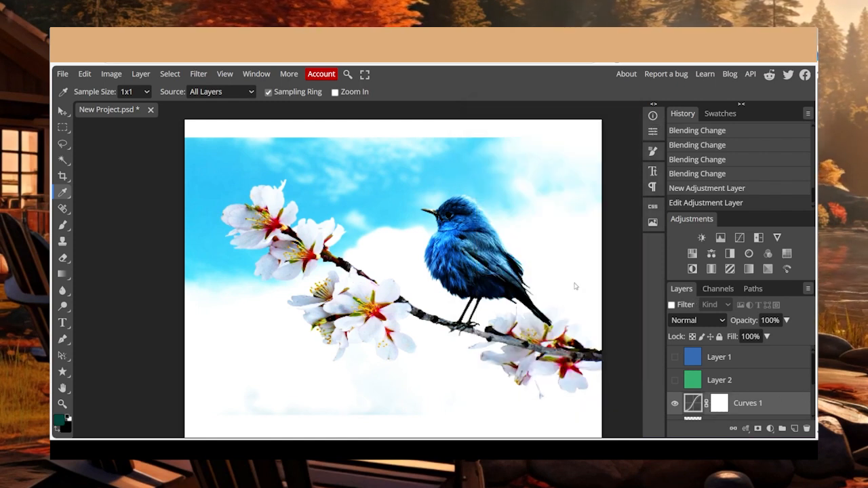
- Hide and show the Curves adjustment twice to compare the bird photo with and without the added contrast
click(673, 405)
click(672, 405)
click(673, 405)
click(672, 405)
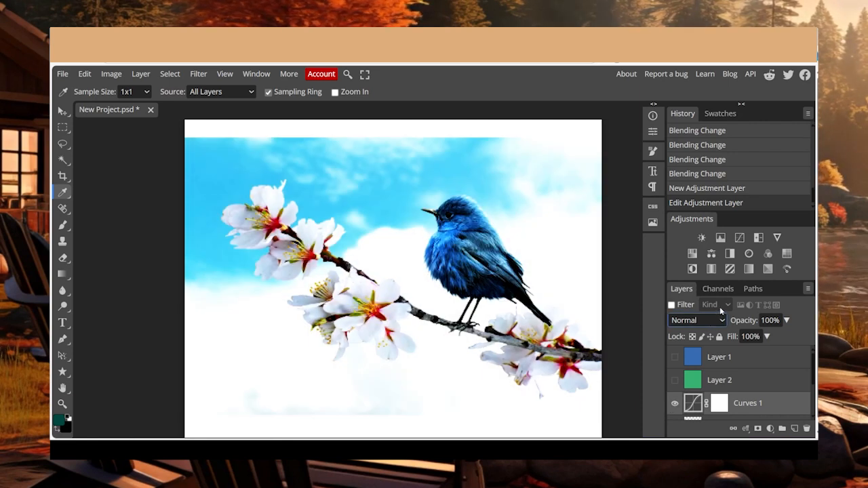
- Set the Curves adjustment's blend mode to Luminosity and toggle its visibility to compare the colors
click(703, 305)
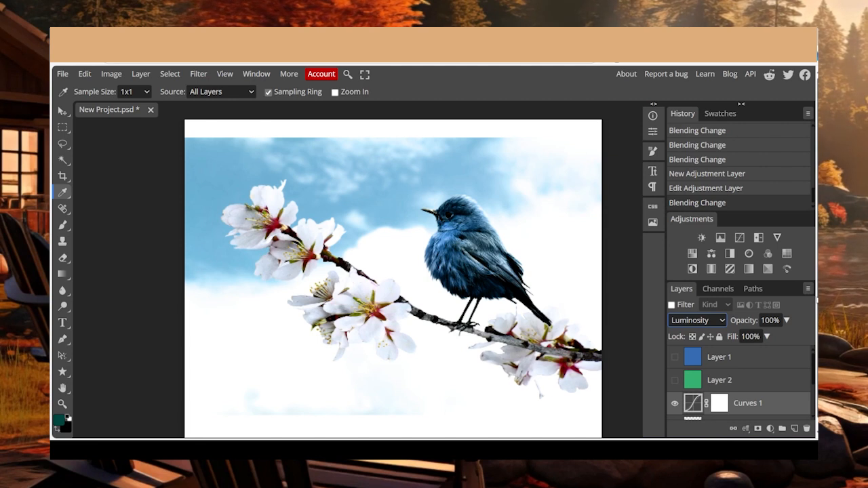
scroll(675, 400, down, 1)
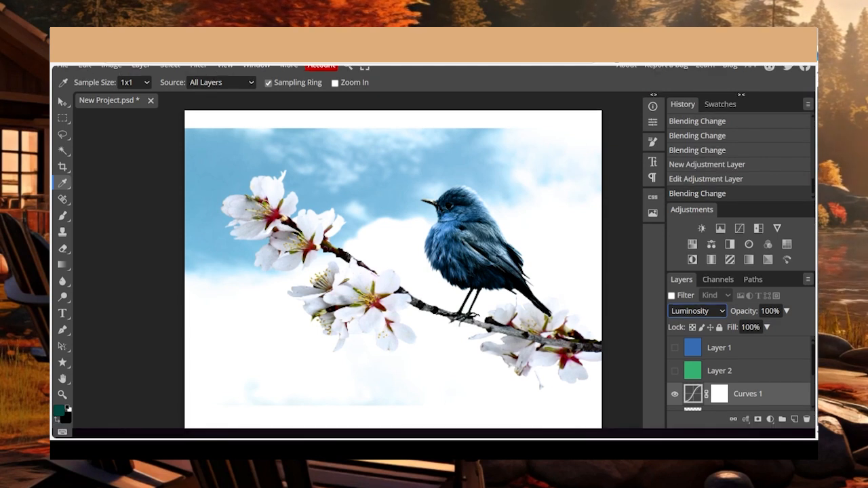
click(676, 394)
click(676, 395)
click(697, 311)
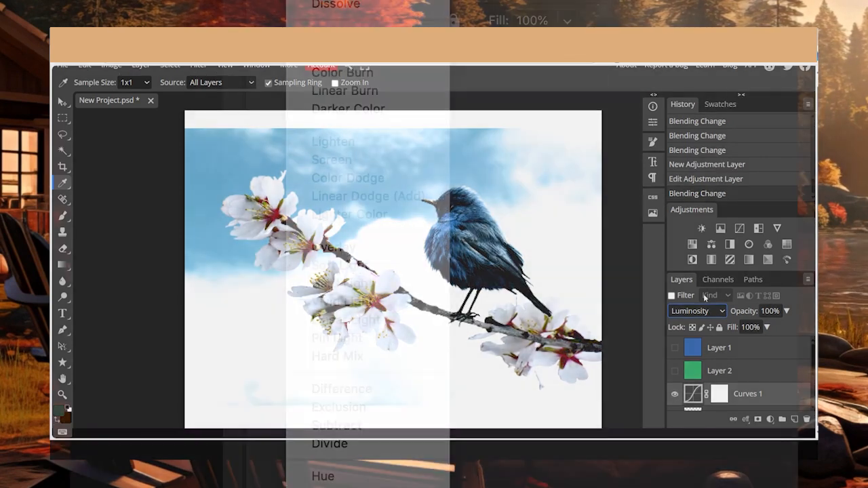
click(702, 295)
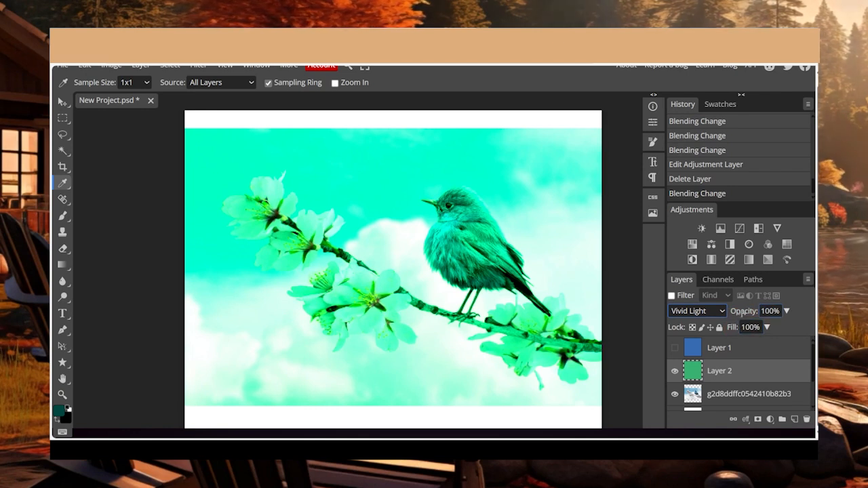
- Lower the opacity of the Vivid Light Layer 2 to about 86% and try its fill setting to compare the two controls
drag(755, 311, 780, 308)
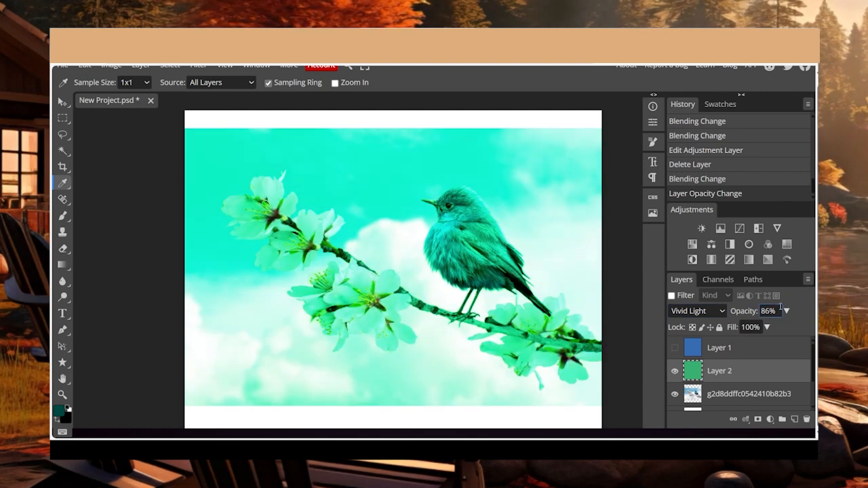
click(745, 331)
mouse_move(737, 327)
mouse_down()
mouse_move(708, 330)
mouse_move(744, 327)
mouse_move(746, 311)
mouse_move(732, 318)
mouse_up()
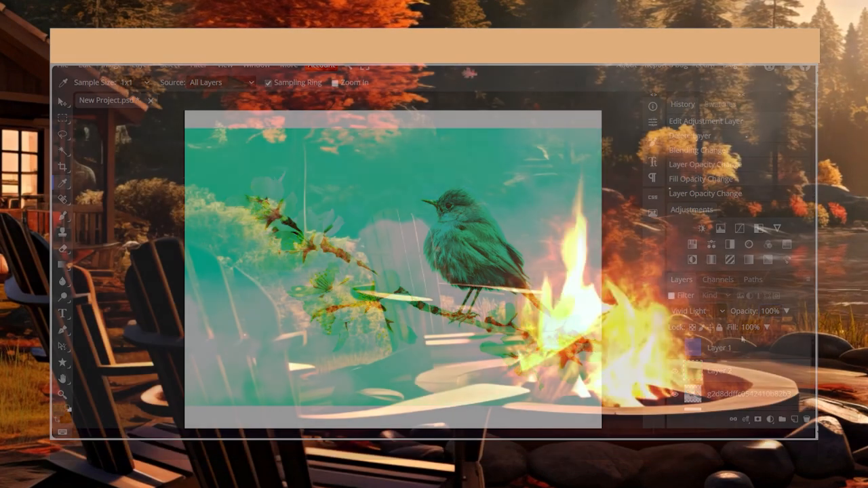